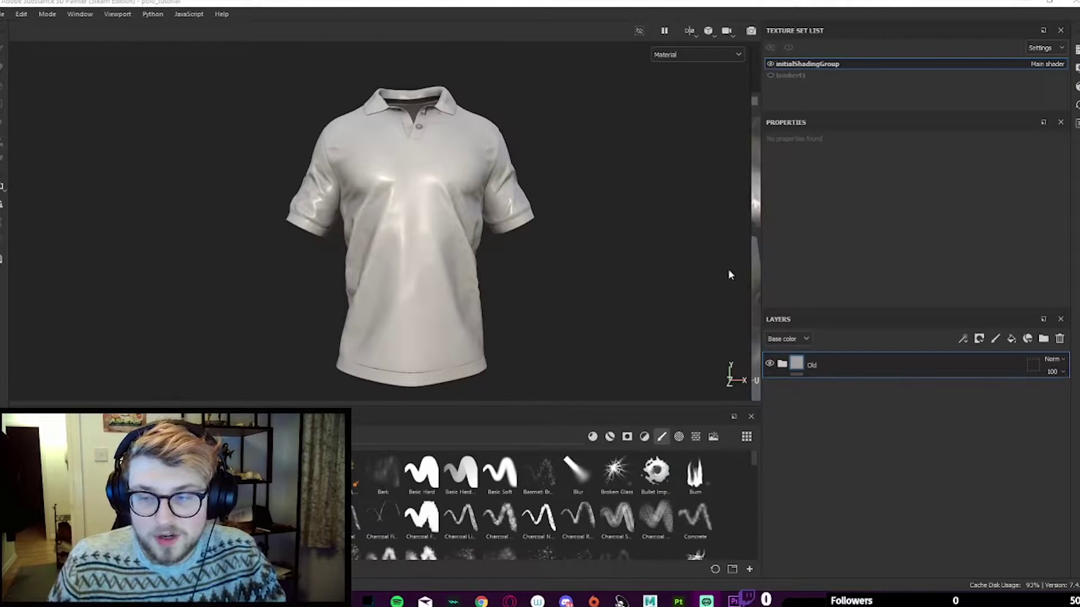
# Step: Add a fill layer above the Old folder, keep only its color channel, and give it a muted medium blue base color
pyautogui.click(1011, 339)
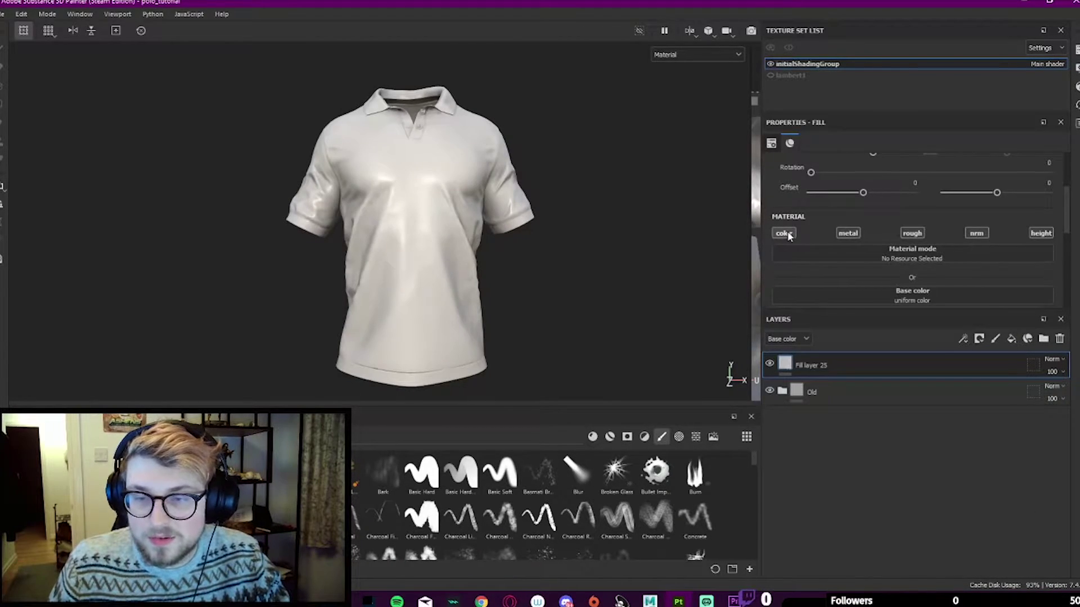
pyautogui.click(784, 233)
pyautogui.scroll(-1, 849, 280)
pyautogui.click(1007, 278)
pyautogui.click(1001, 257)
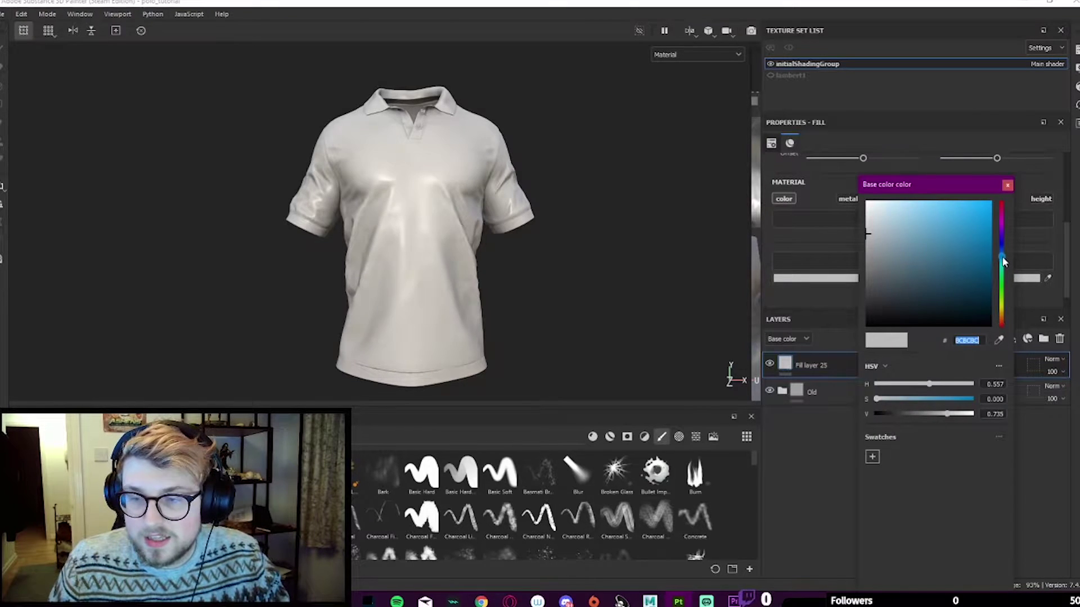
pyautogui.moveTo(926, 239); pyautogui.dragTo(936, 241)
# Step: Enable roughness on the blue fill layer and set it to 0.7527
pyautogui.click(917, 201)
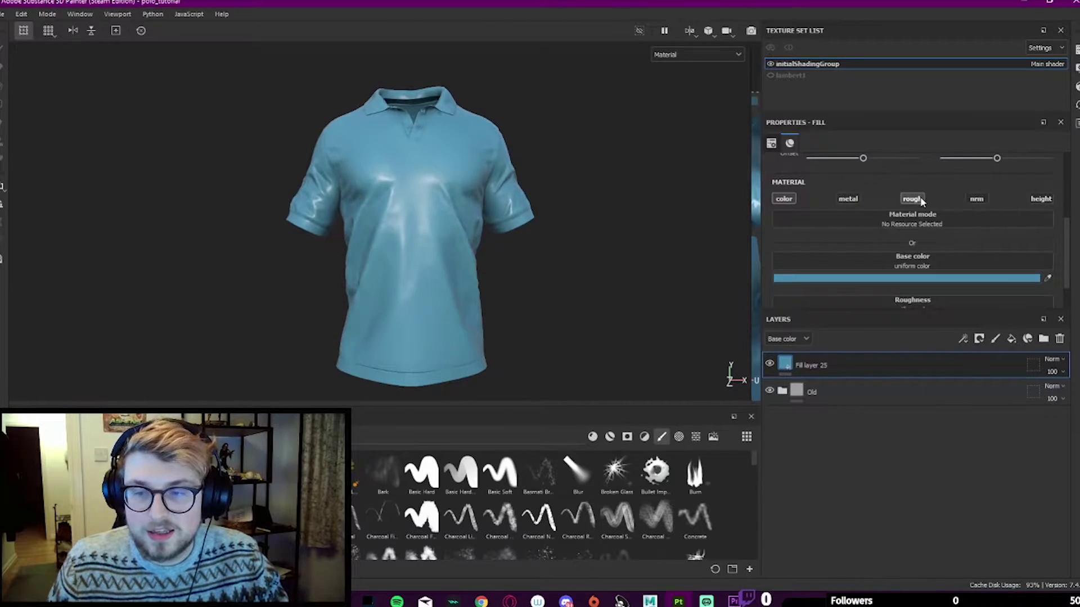
pyautogui.scroll(-1, 918, 208)
pyautogui.moveTo(922, 290); pyautogui.dragTo(970, 292)
pyautogui.scroll(2, 534, 155)
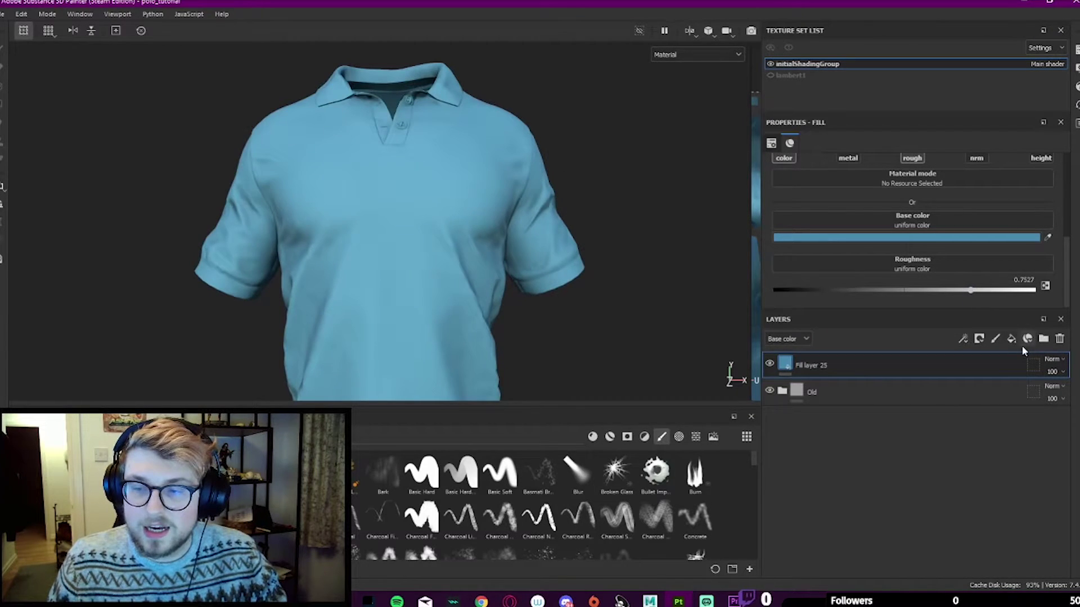
# Step: Add a second fill layer masked with the Weave 2 bitmap and set the weave's UV scale to 31.15
pyautogui.click(1016, 341)
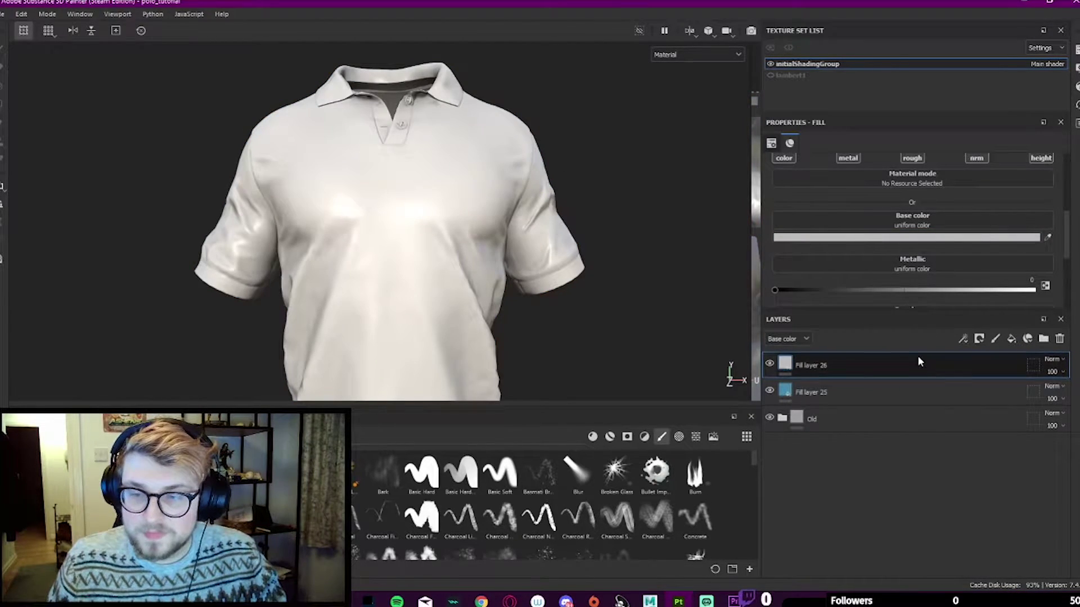
pyautogui.rightClick(916, 362)
pyautogui.click(967, 29)
pyautogui.write('spots')
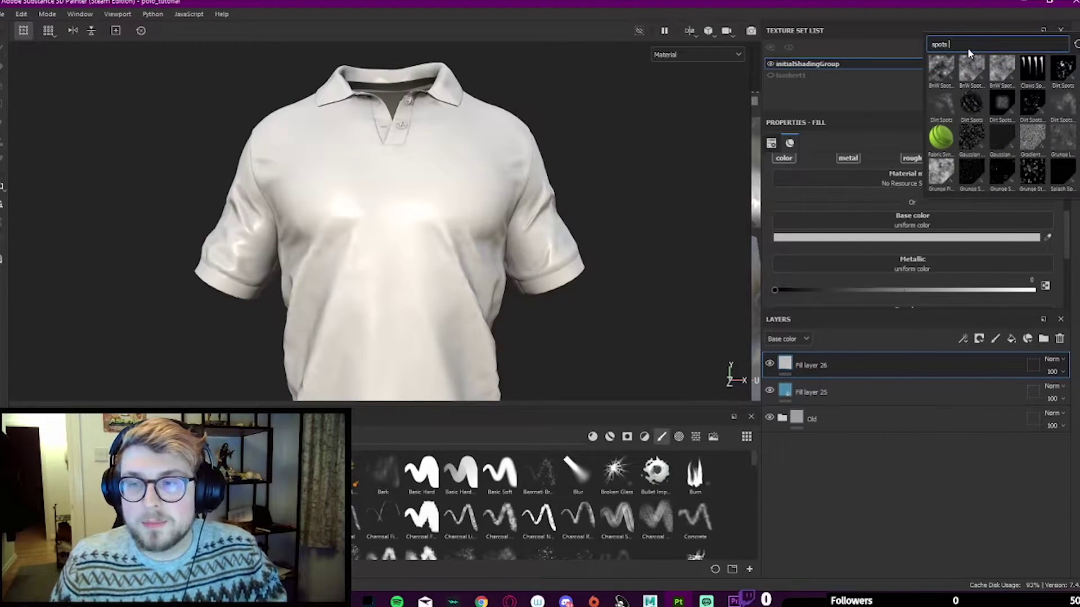
pyautogui.write('weave')
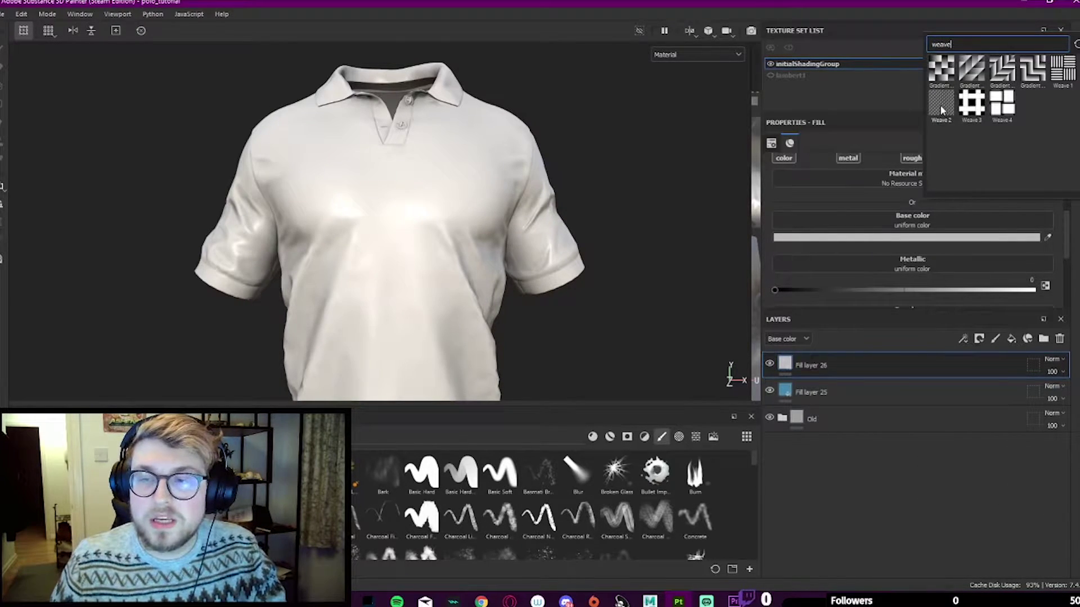
pyautogui.click(940, 113)
pyautogui.click(840, 388)
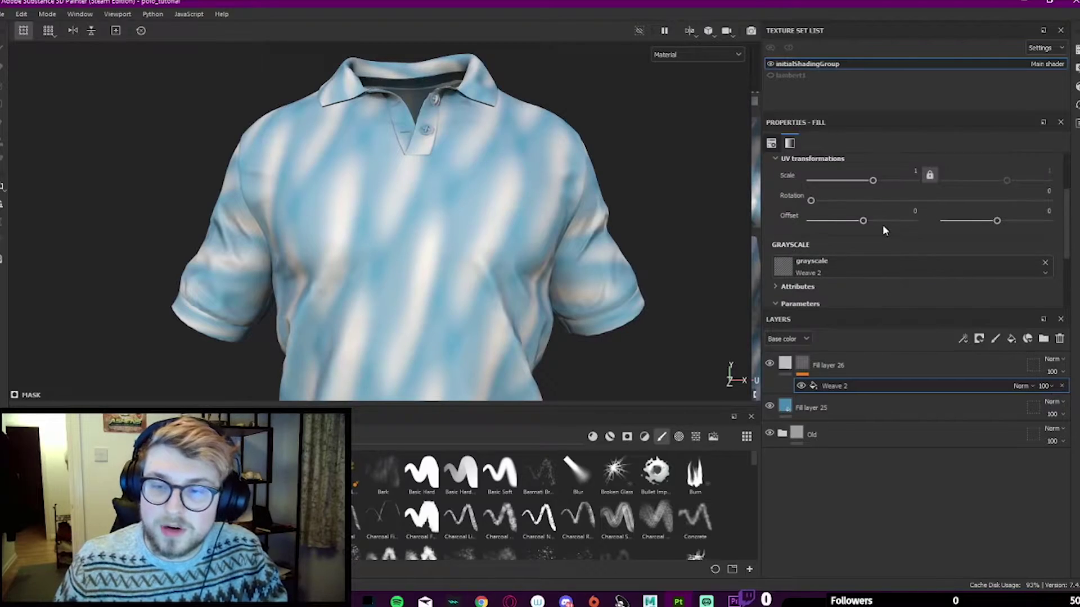
pyautogui.moveTo(873, 181); pyautogui.dragTo(898, 184)
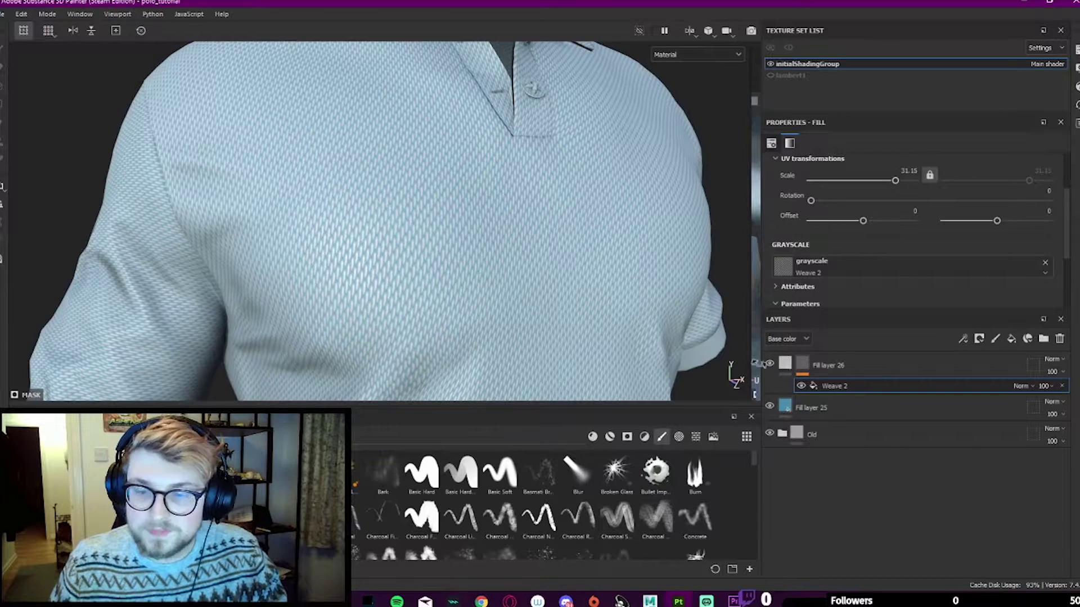
# Step: Restrict the weave layer's material to the height channel and set its height to 0.0678
pyautogui.click(785, 364)
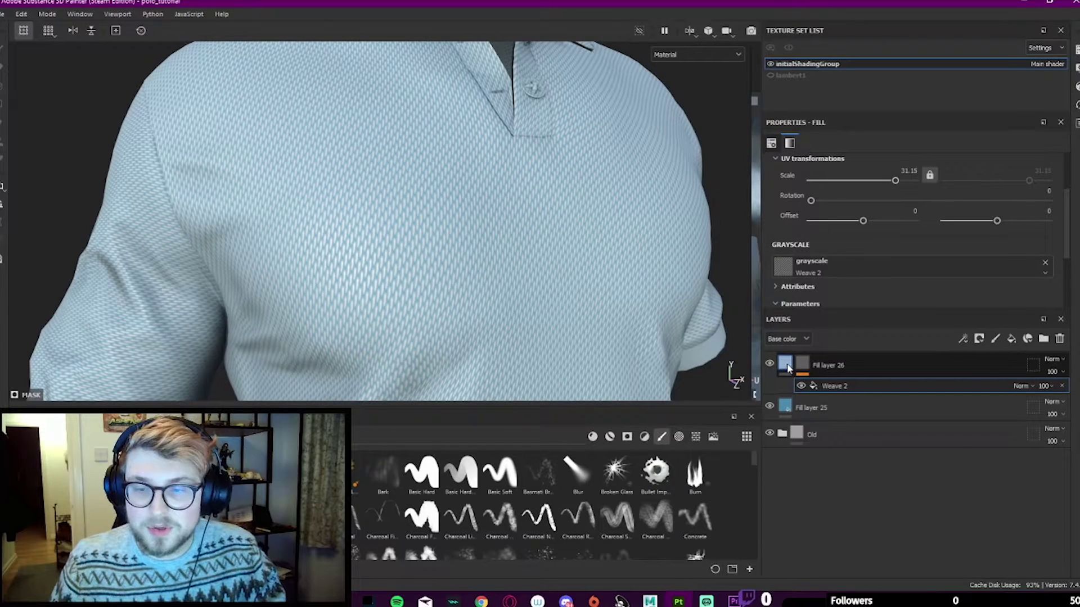
pyautogui.scroll(-1, 809, 249)
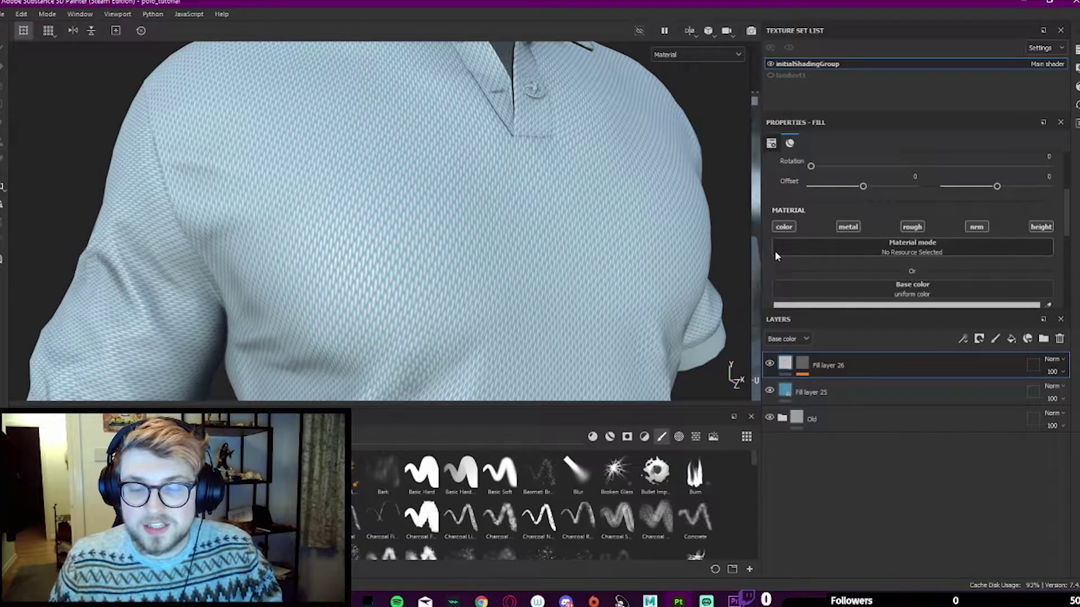
pyautogui.click(1040, 226)
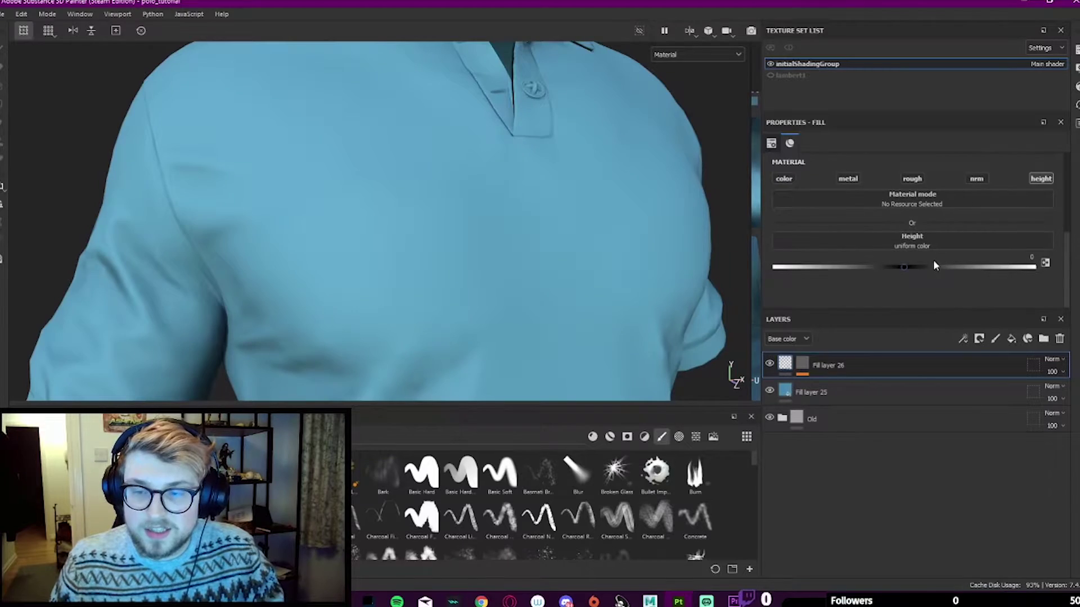
pyautogui.click(914, 268)
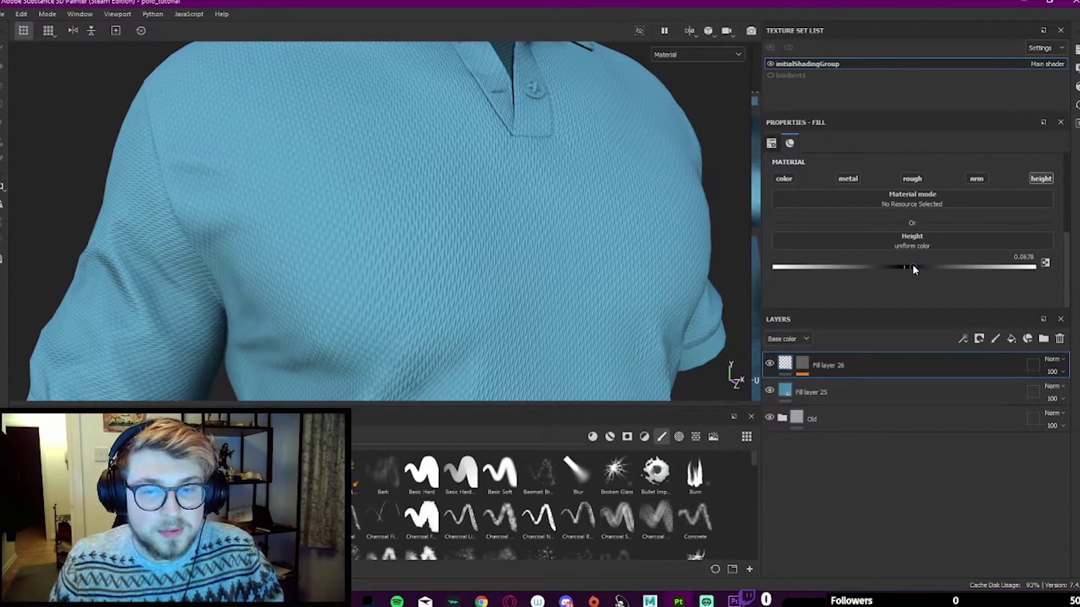
pyautogui.keyDown('shift'); pyautogui.moveTo(410, 249); pyautogui.dragTo(424, 249, button='right'); pyautogui.keyUp('shift')
# Step: Enable the weave layer's color channel and set its base color to teal 3FA2A7, checking it in Base color view before returning to Material
pyautogui.click(783, 179)
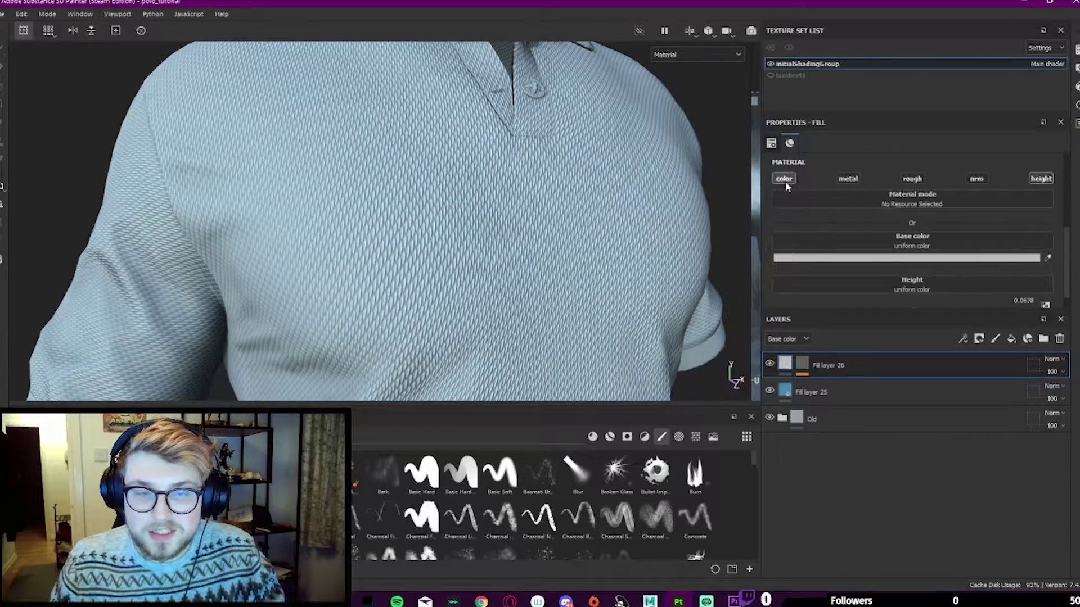
pyautogui.click(838, 258)
pyautogui.click(989, 263)
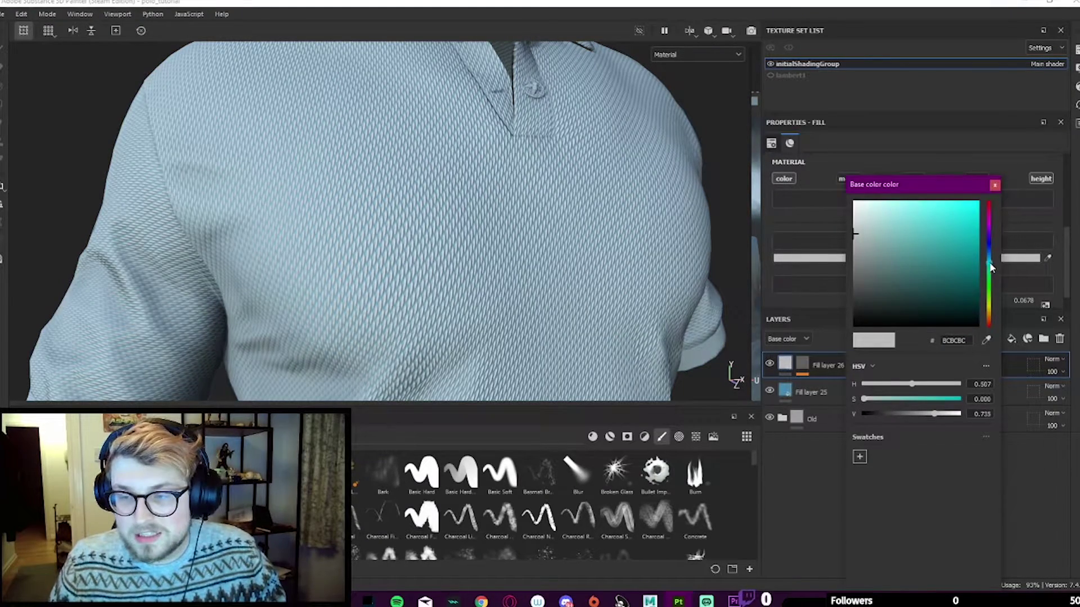
pyautogui.moveTo(916, 240)
pyautogui.mouseDown()
pyautogui.moveTo(923, 231)
pyautogui.moveTo(931, 244)
pyautogui.mouseUp()
pyautogui.click(678, 55)
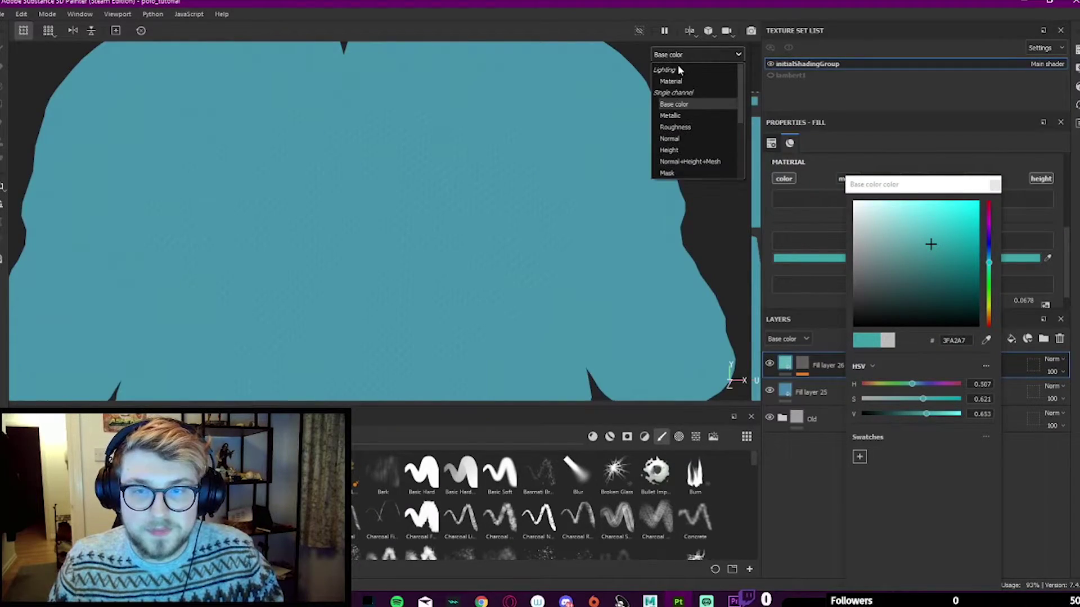
pyautogui.click(671, 81)
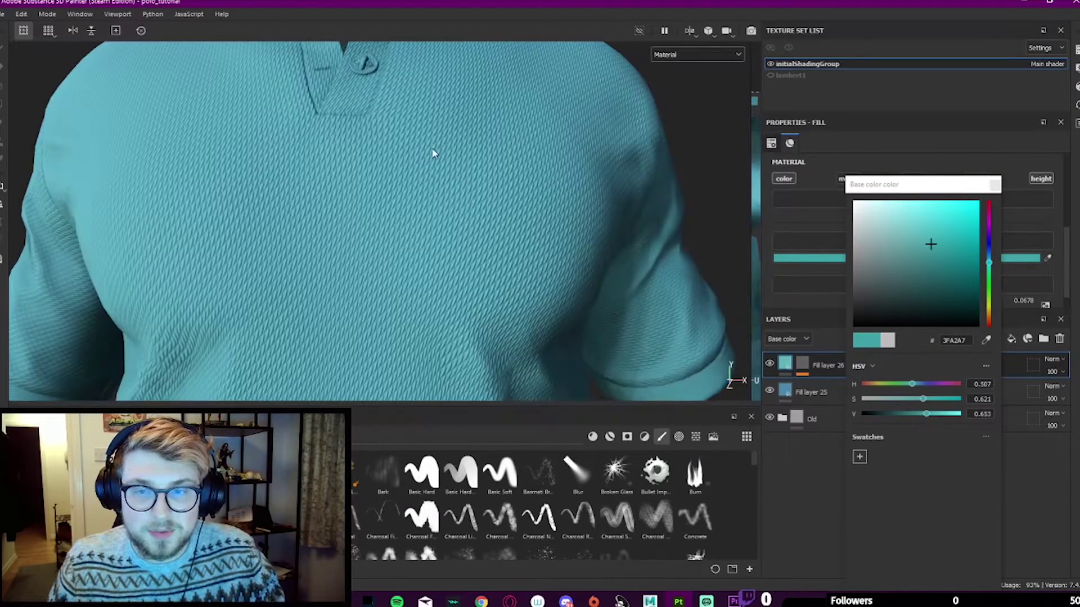
pyautogui.click(1006, 191)
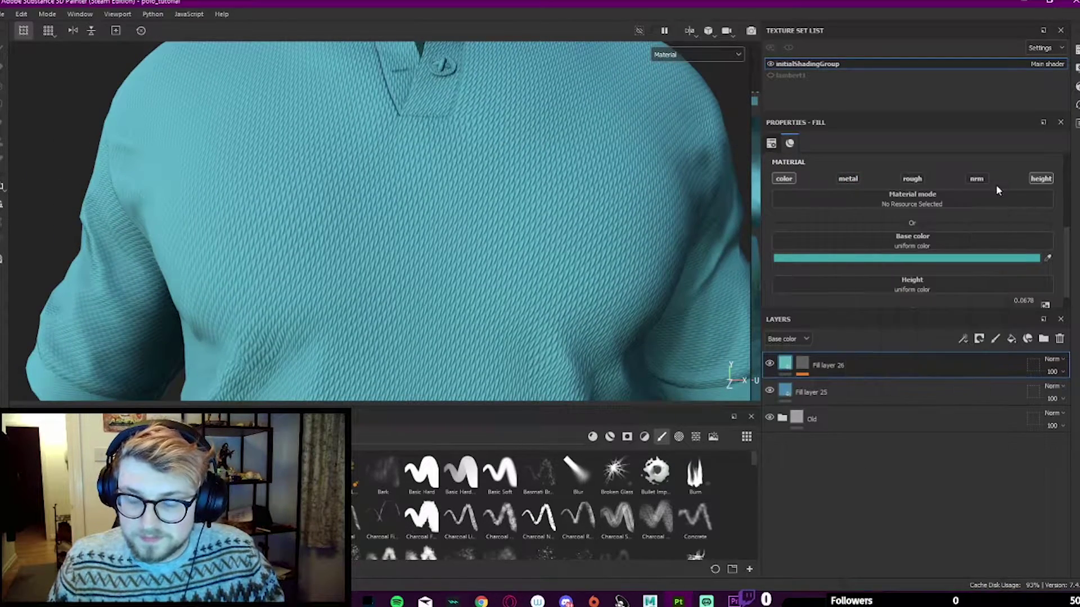
# Step: Add a Warp filter above Weave 2 in the weave layer's mask and set its intensity to 0.27
pyautogui.click(804, 366)
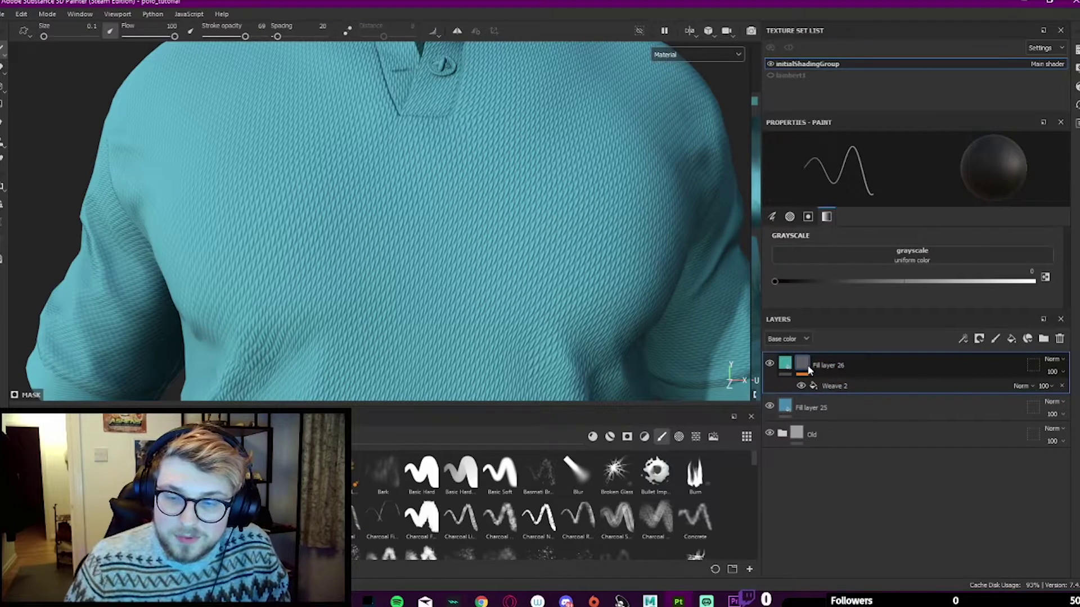
pyautogui.click(840, 388)
pyautogui.rightClick(840, 389)
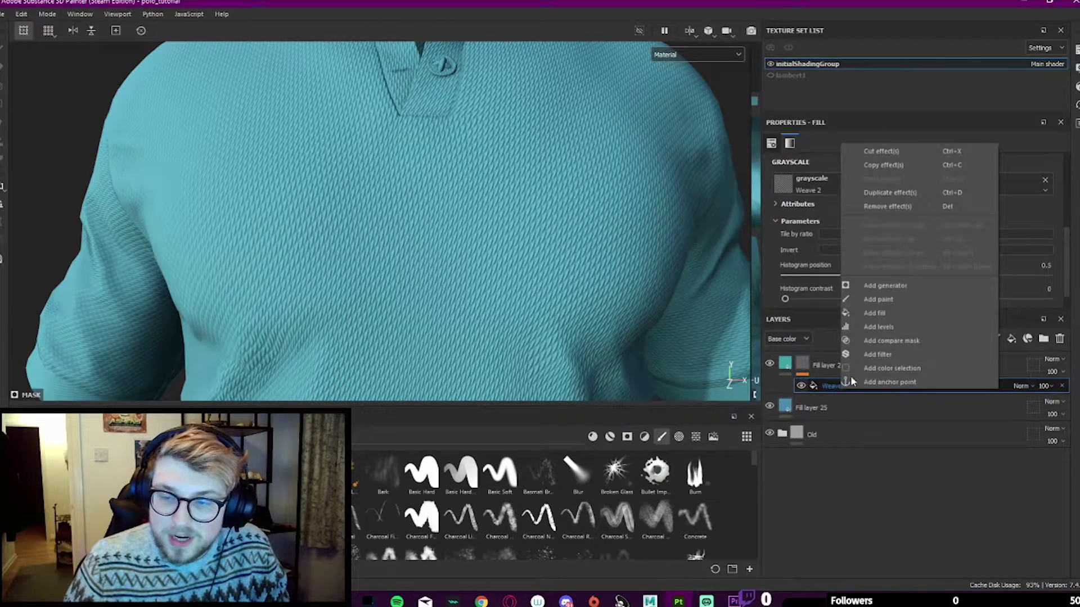
pyautogui.click(880, 355)
pyautogui.click(861, 170)
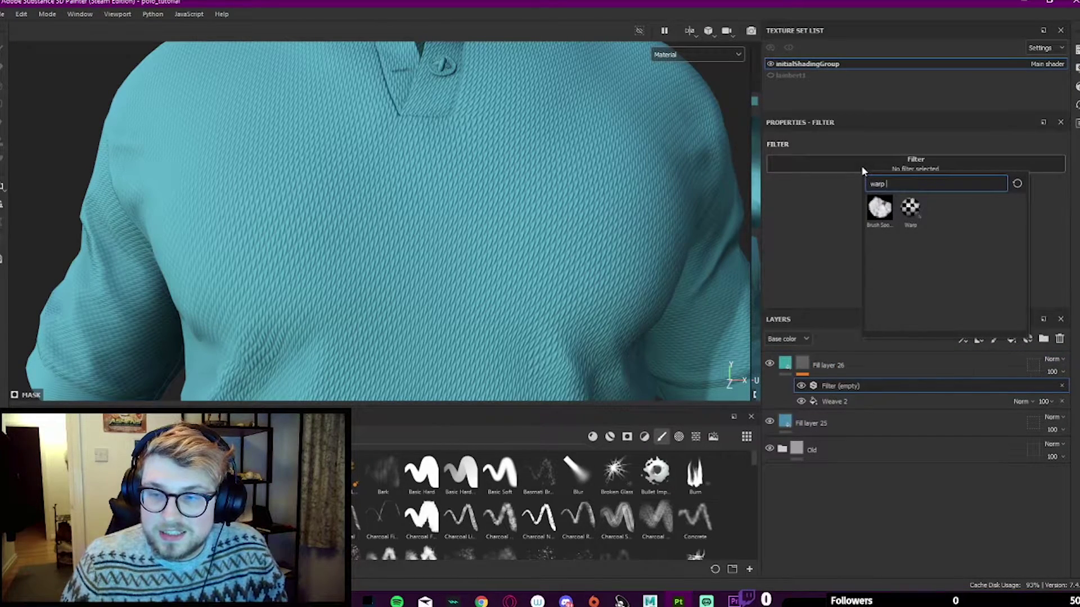
pyautogui.click(911, 210)
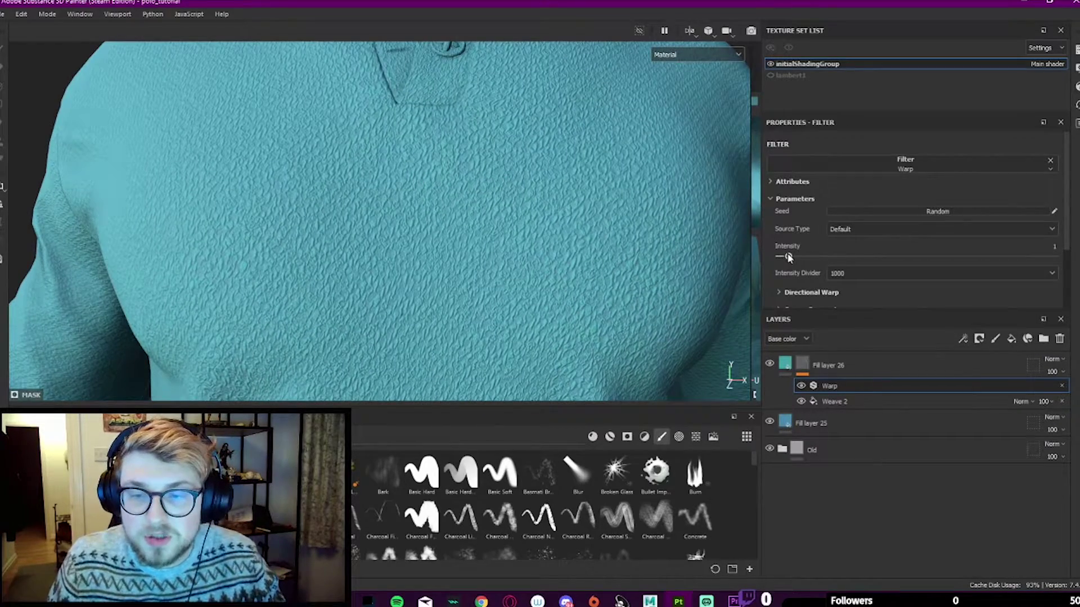
pyautogui.moveTo(788, 256); pyautogui.dragTo(781, 259)
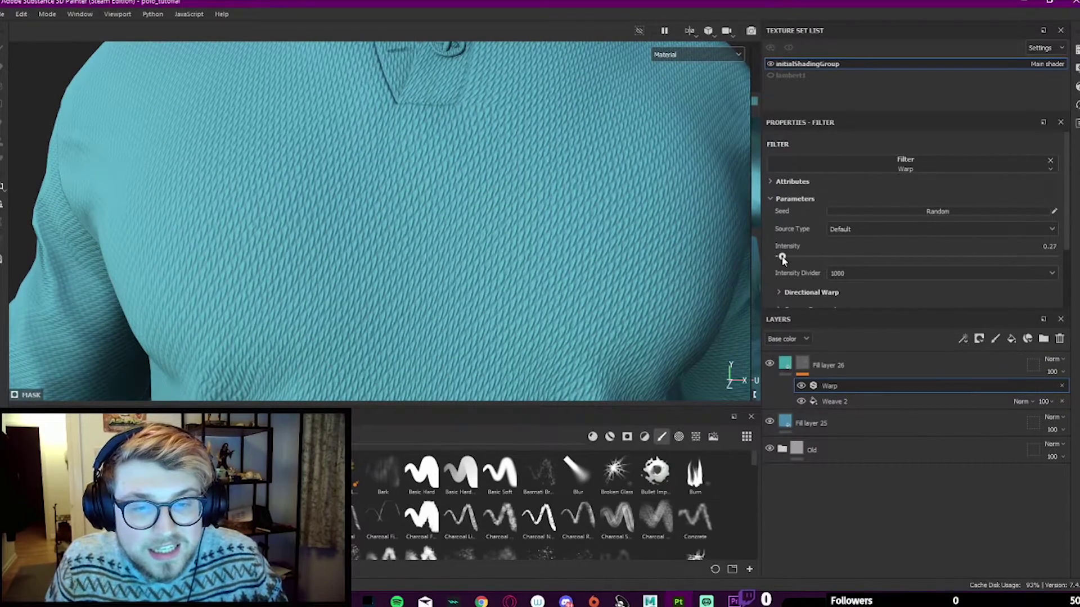
# Step: Examine the warped weave on the shirt from different angles, distances and light directions
pyautogui.press('Tab')
pyautogui.keyDown('alt'); pyautogui.moveTo(568, 258); pyautogui.dragTo(484, 248, button='right'); pyautogui.keyUp('alt')
pyautogui.keyDown('alt'); pyautogui.moveTo(484, 248); pyautogui.dragTo(568, 229); pyautogui.keyUp('alt')
pyautogui.keyDown('shift'); pyautogui.moveTo(568, 230); pyautogui.dragTo(586, 228, button='right'); pyautogui.keyUp('shift')
pyautogui.scroll(-3, 587, 228)
pyautogui.press('Tab')
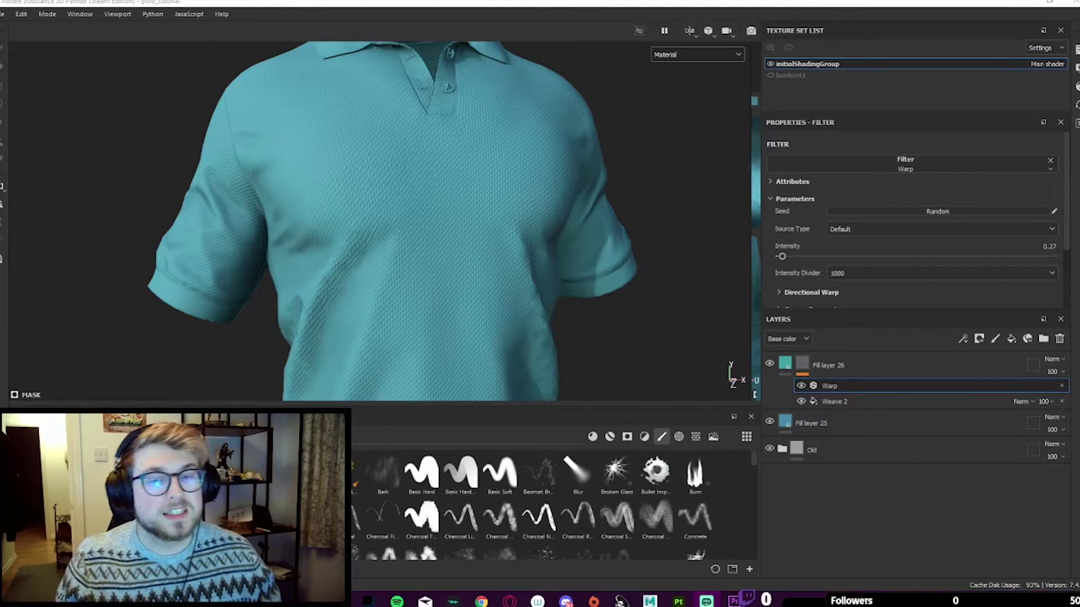
pyautogui.scroll(-3, 429, 198)
pyautogui.scroll(5, 431, 222)
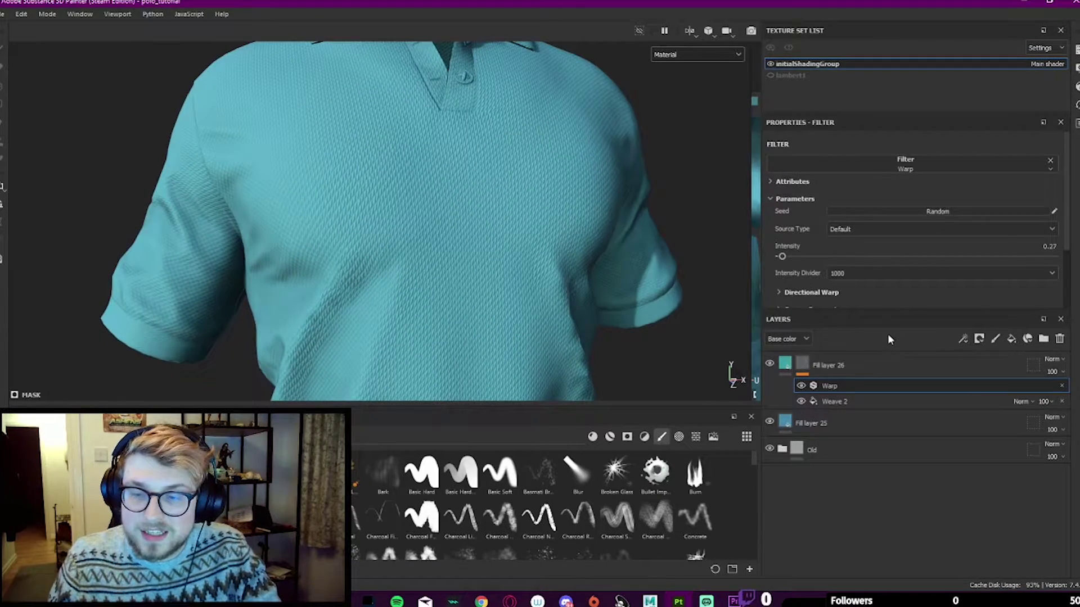
# Step: Enable roughness on the weave layer at 0.3589 and check the Roughness channel view before returning to Material
pyautogui.click(785, 364)
pyautogui.click(912, 179)
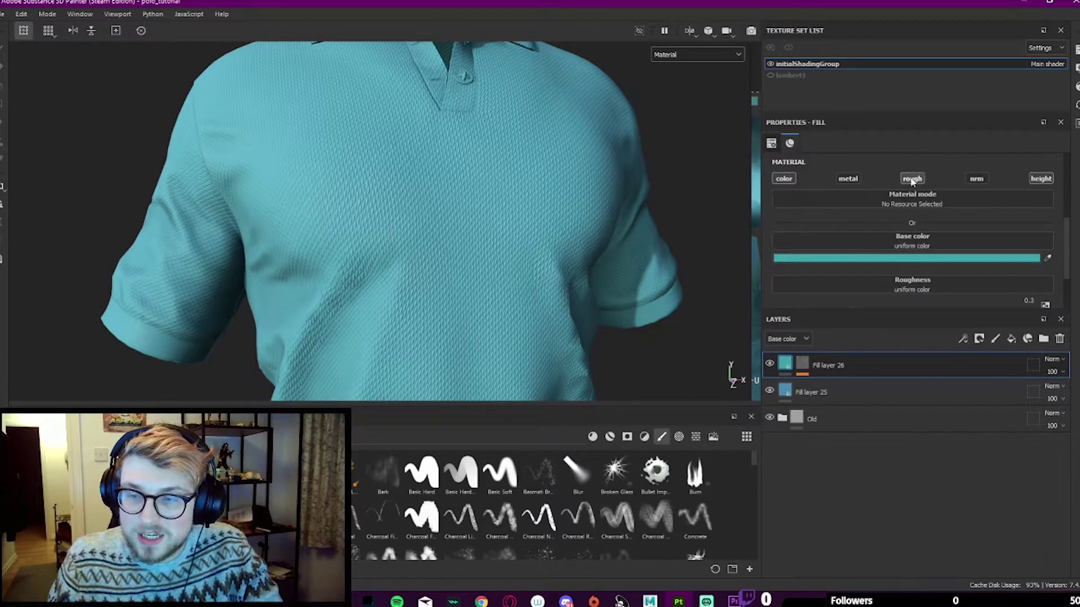
pyautogui.scroll(2, 399, 169)
pyautogui.scroll(-2, 877, 253)
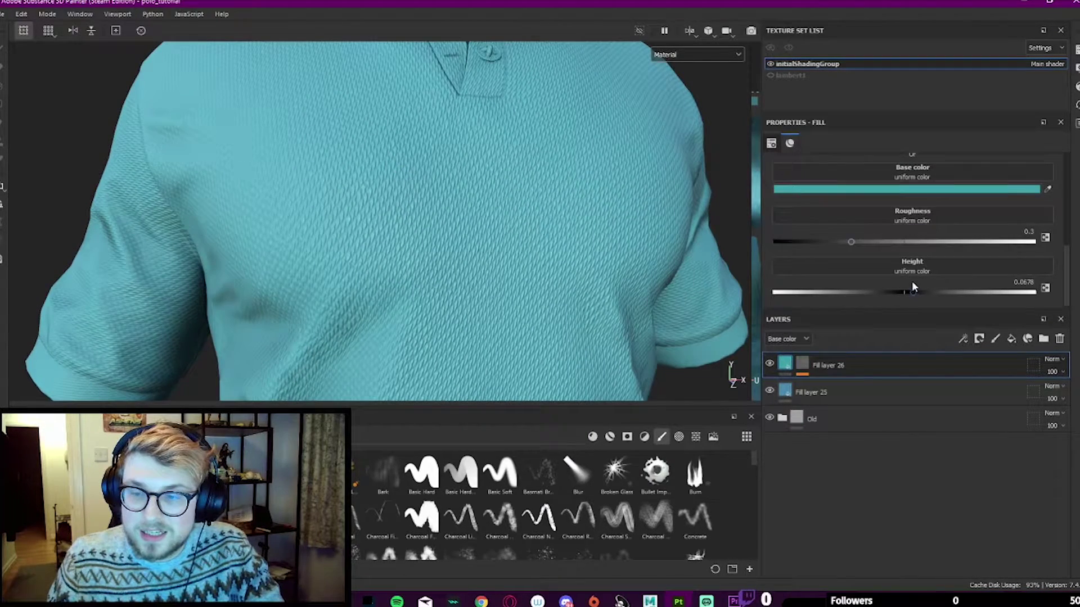
pyautogui.moveTo(882, 240)
pyautogui.mouseDown()
pyautogui.moveTo(895, 243)
pyautogui.moveTo(866, 242)
pyautogui.mouseUp()
pyautogui.click(711, 54)
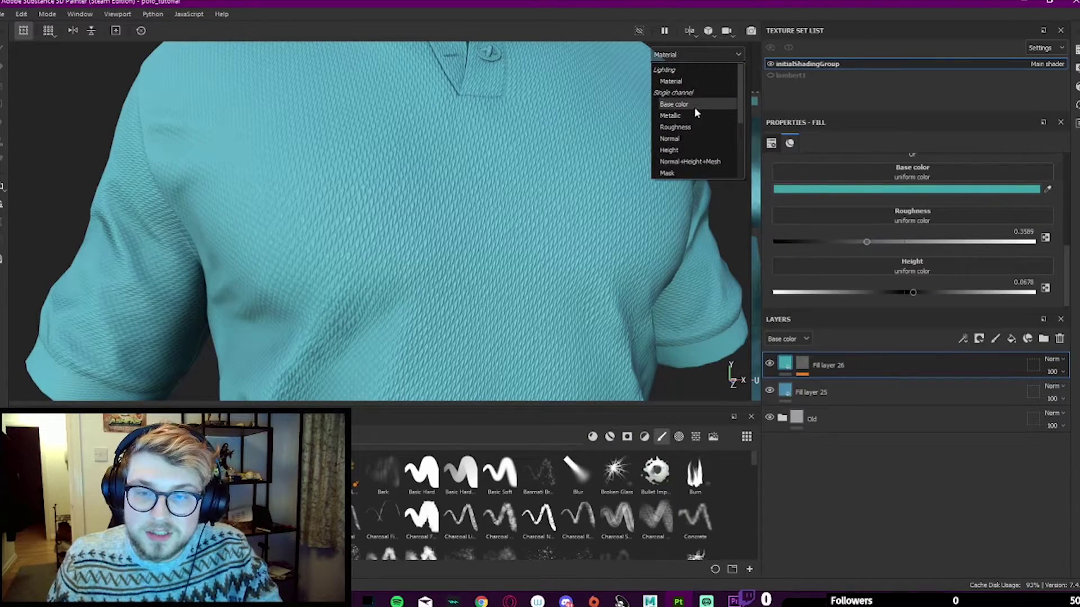
pyautogui.click(693, 125)
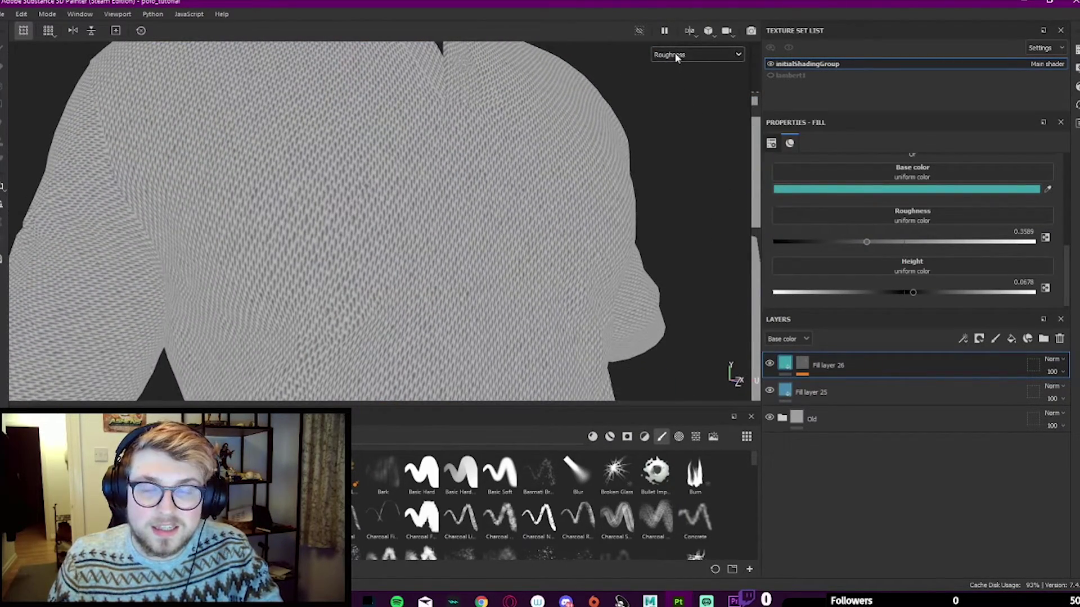
pyautogui.click(677, 55)
pyautogui.click(677, 72)
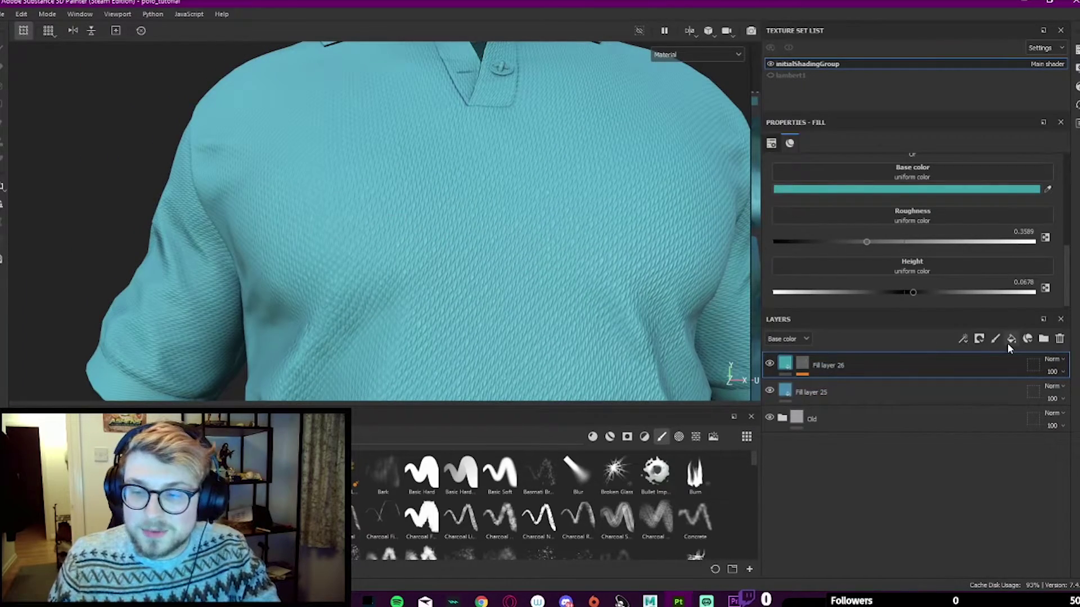
# Step: Add a color-only fill layer on top, masked with the Gaussian Spots 1 bitmap at a UV scale of 22.24
pyautogui.click(1010, 339)
pyautogui.scroll(3, 849, 213)
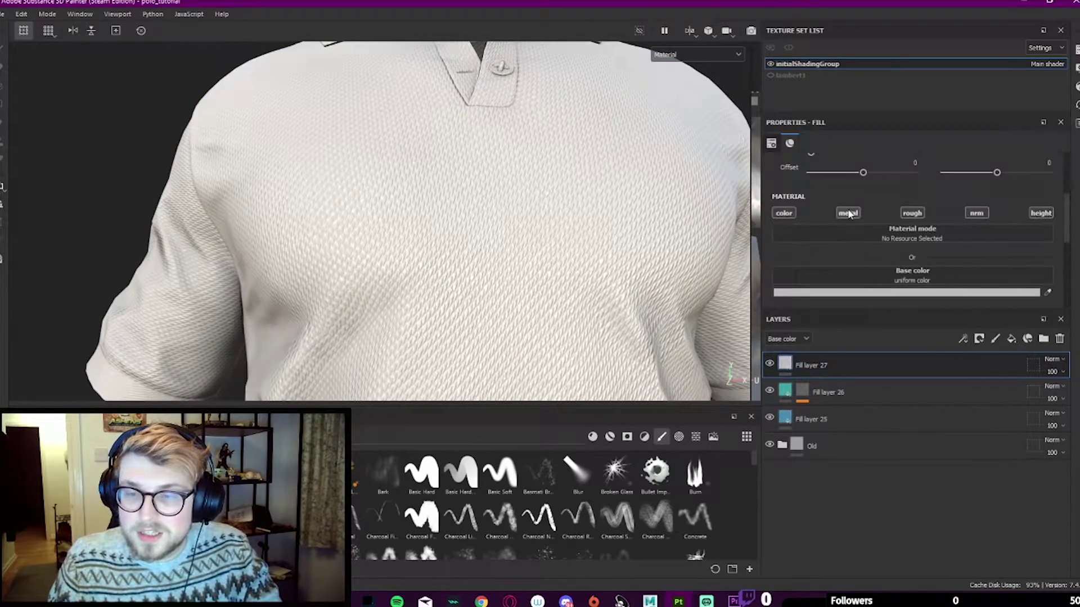
pyautogui.click(787, 212)
pyautogui.rightClick(854, 363)
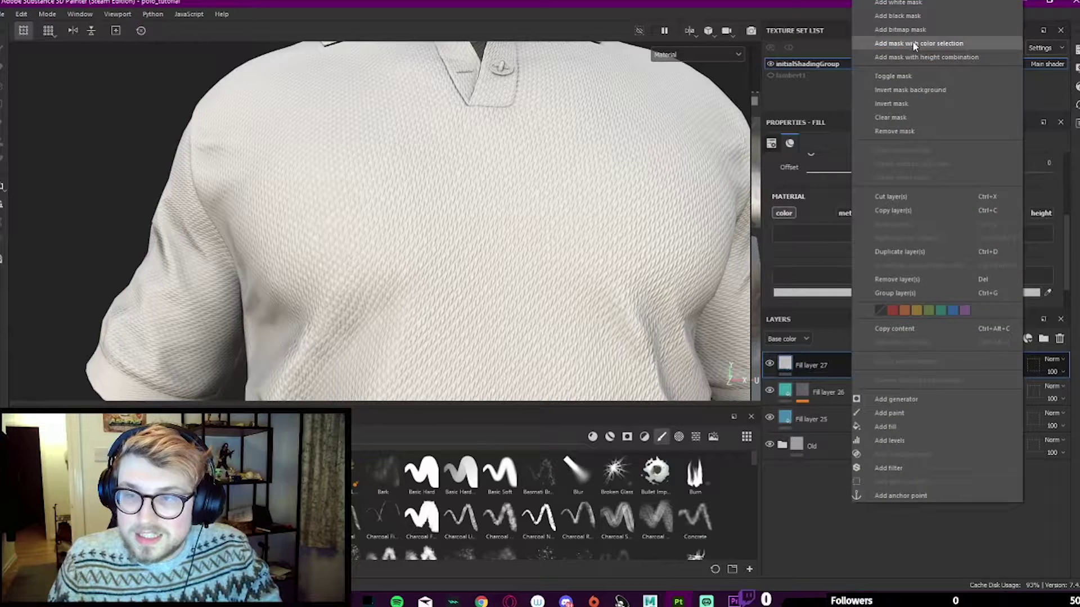
pyautogui.click(915, 30)
pyautogui.write('SPOTS')
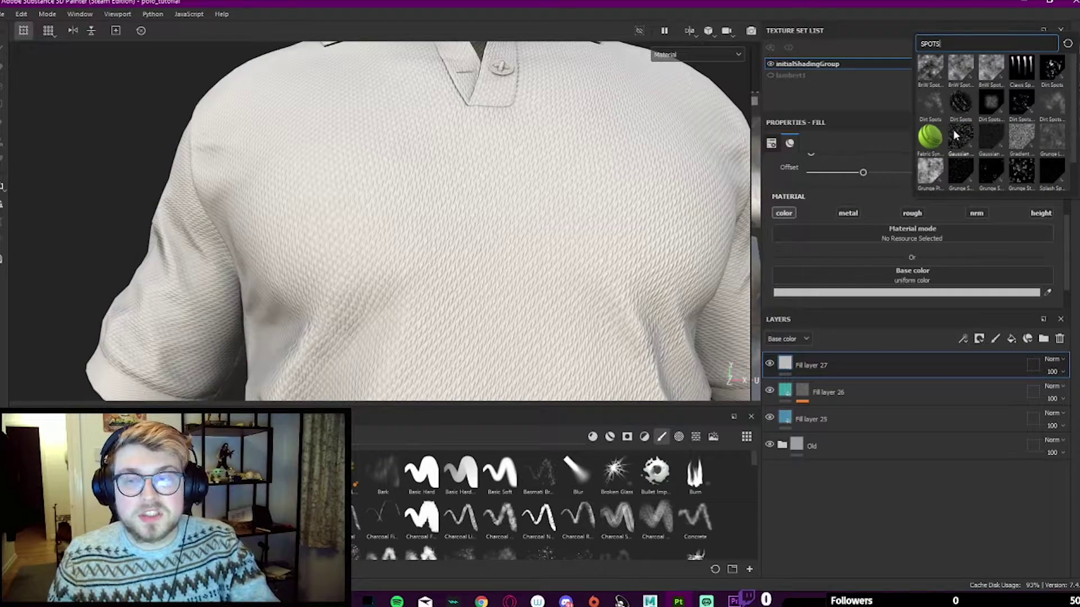
pyautogui.click(958, 135)
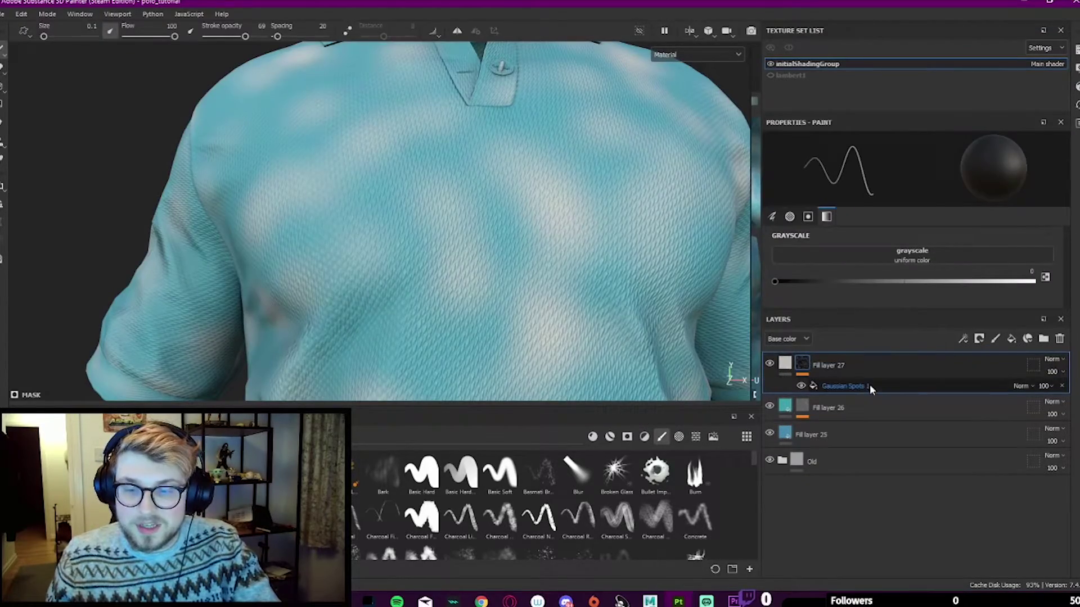
pyautogui.click(869, 384)
pyautogui.moveTo(865, 239); pyautogui.dragTo(892, 238)
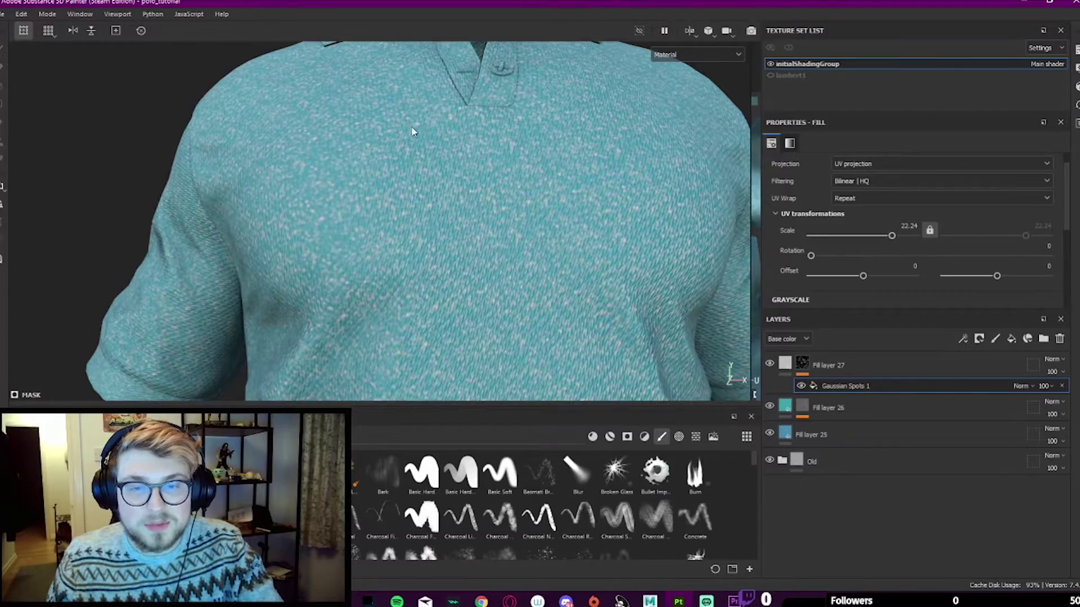
# Step: Set the Gaussian Spots 1 mask's balance to 0.76, noise scale to 3 and disorder to 0.4
pyautogui.scroll(-3, 414, 134)
pyautogui.scroll(1, 413, 137)
pyautogui.scroll(-4, 864, 267)
pyautogui.scroll(-1, 865, 268)
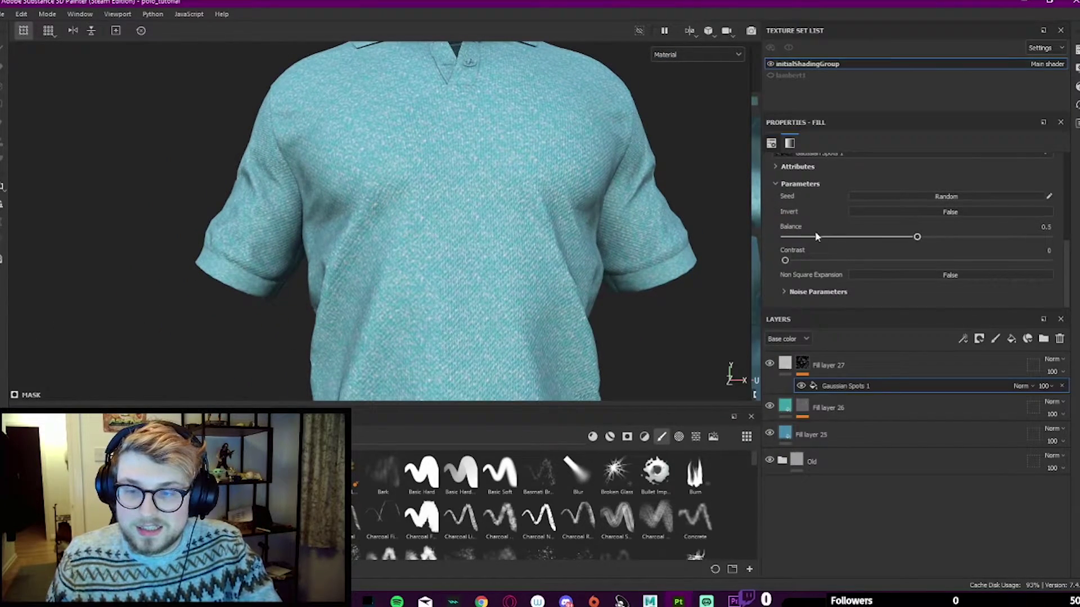
pyautogui.moveTo(916, 237); pyautogui.dragTo(985, 241)
pyautogui.click(784, 291)
pyautogui.scroll(-1, 822, 257)
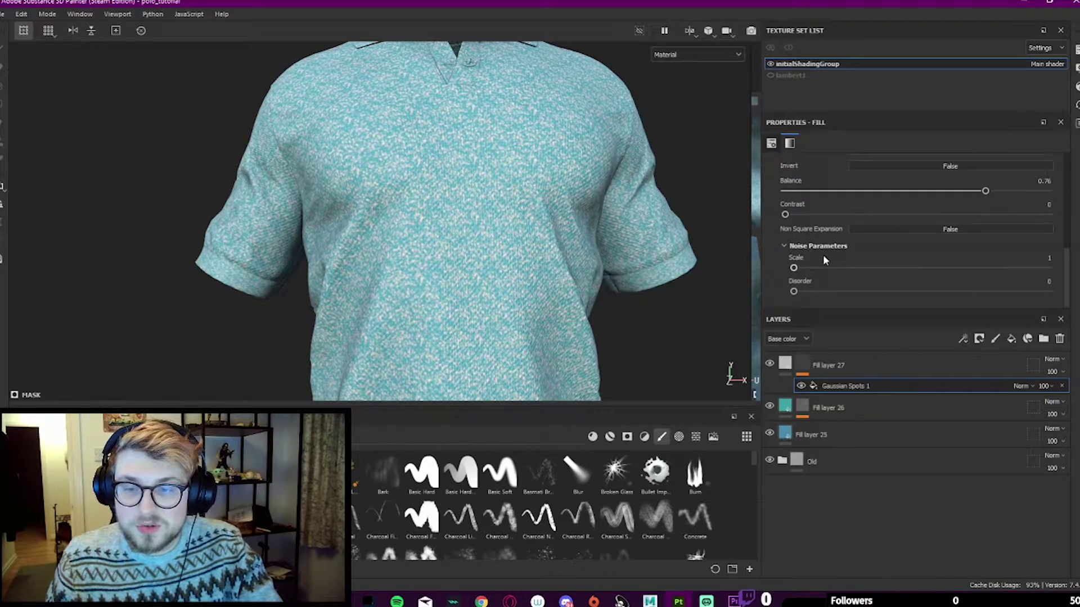
pyautogui.click(827, 268)
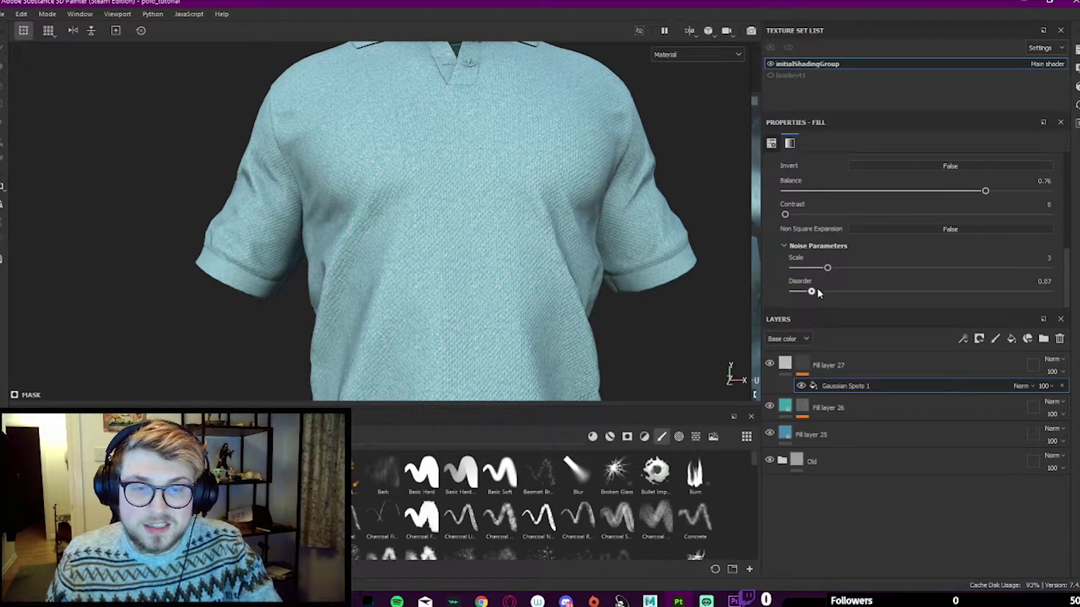
pyautogui.moveTo(811, 292); pyautogui.dragTo(896, 292)
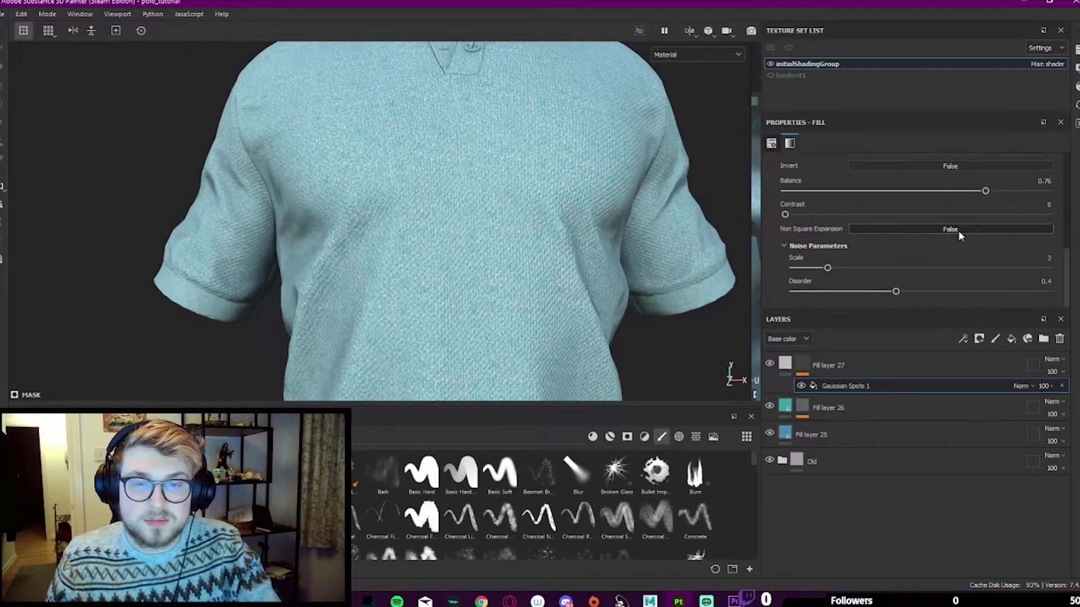
# Step: Set the UV scale of the Gaussian Spots 1 mask to 10.64 and check the speckles on the shirt
pyautogui.scroll(5, 865, 226)
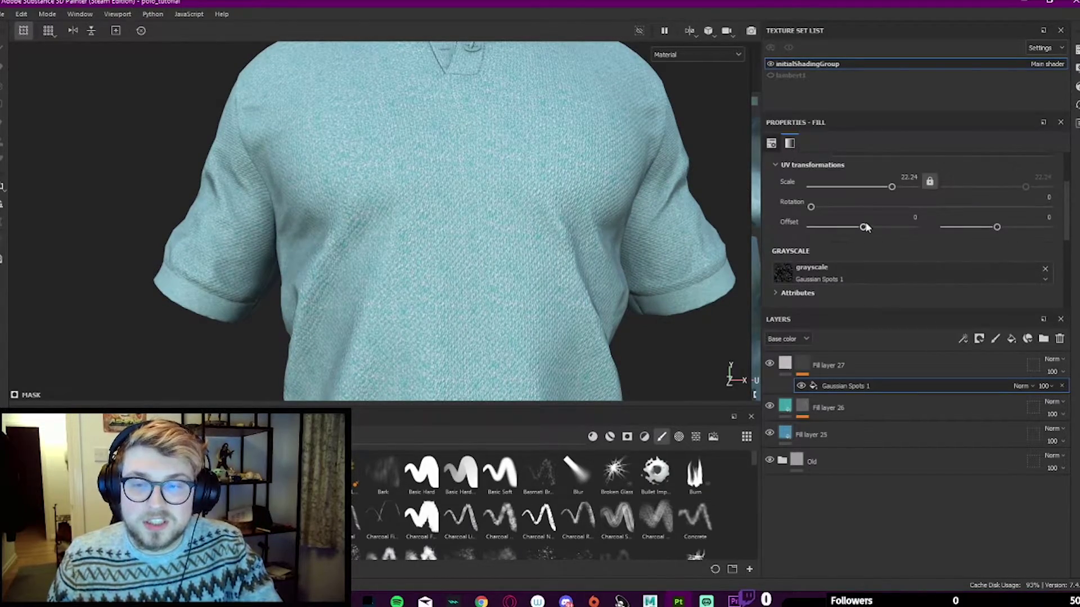
pyautogui.moveTo(892, 186); pyautogui.dragTo(886, 190)
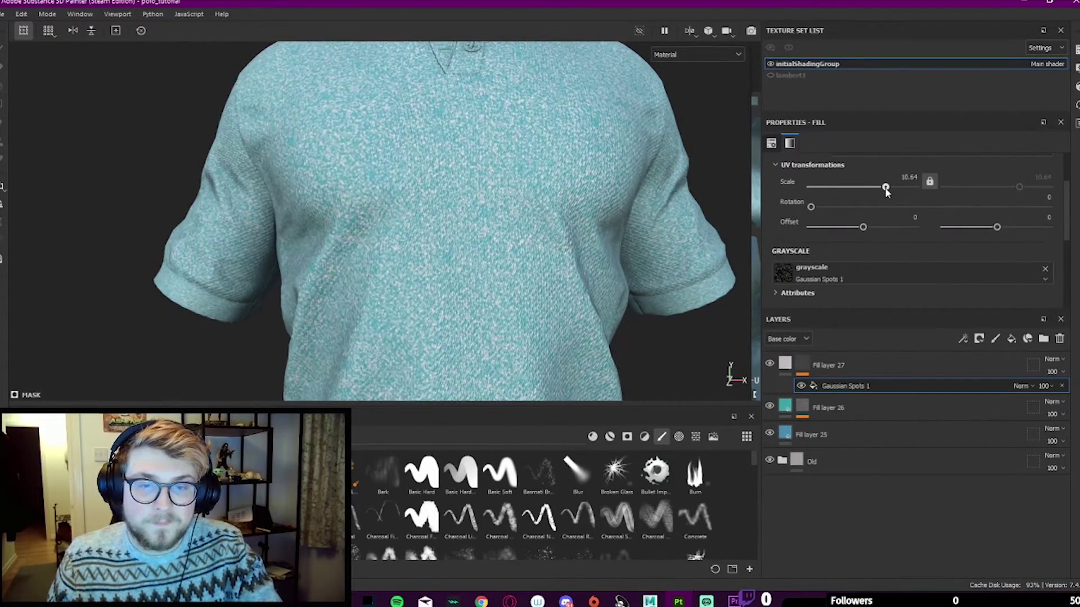
pyautogui.scroll(2, 488, 145)
pyautogui.scroll(-5, 488, 144)
pyautogui.keyDown('alt'); pyautogui.moveTo(488, 144); pyautogui.dragTo(443, 140, button='middle'); pyautogui.keyUp('alt')
pyautogui.scroll(3, 443, 140)
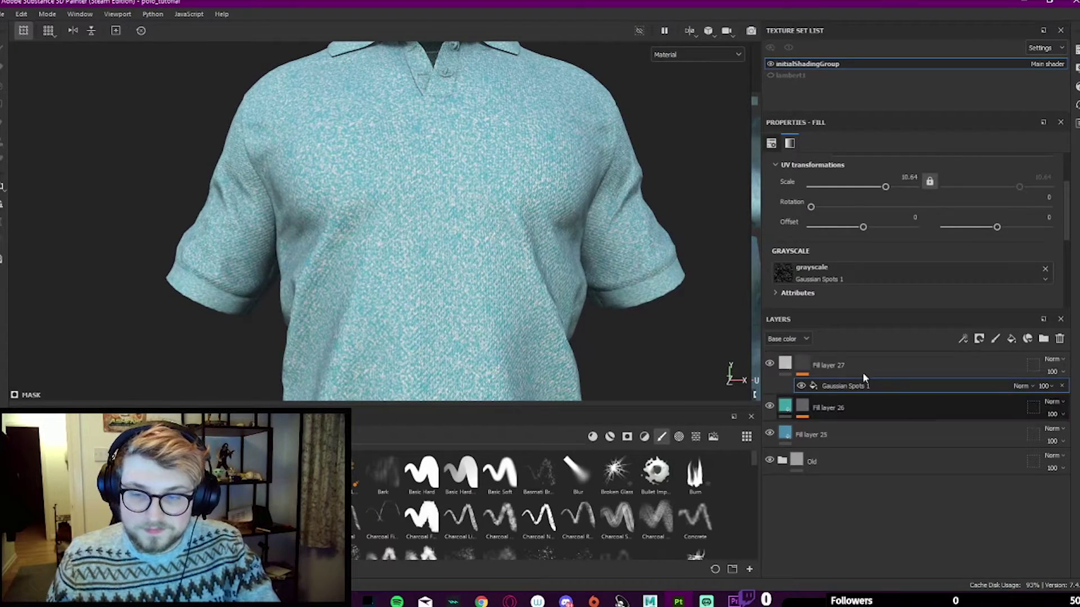
# Step: Set the base color of Fill layer 27 to teal 51A9B8 and check it on the shirt
pyautogui.click(861, 368)
pyautogui.scroll(-3, 854, 293)
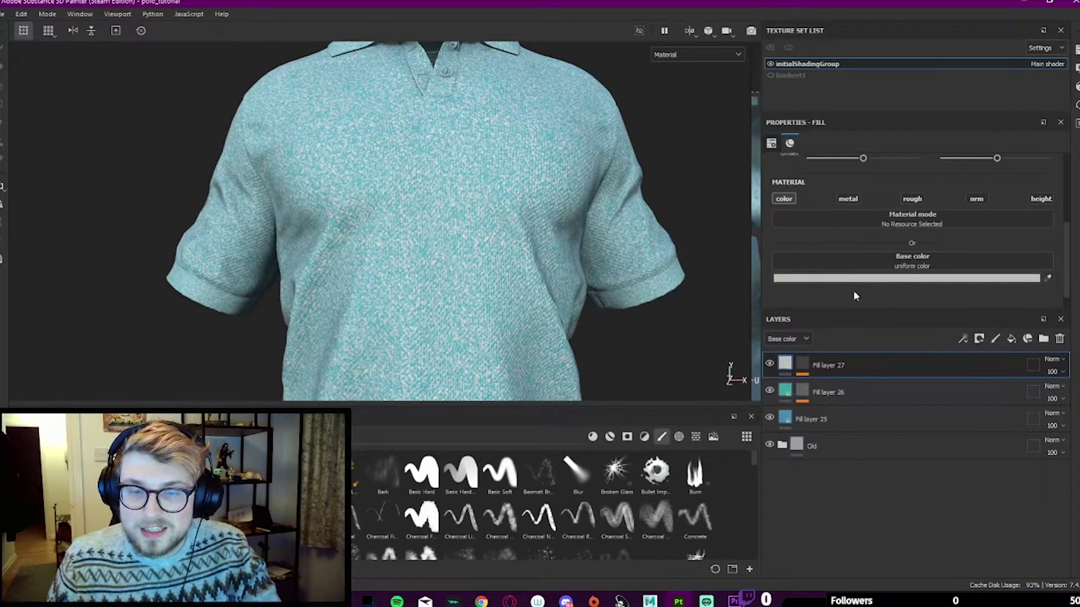
pyautogui.click(904, 280)
pyautogui.moveTo(1050, 269); pyautogui.dragTo(1052, 262)
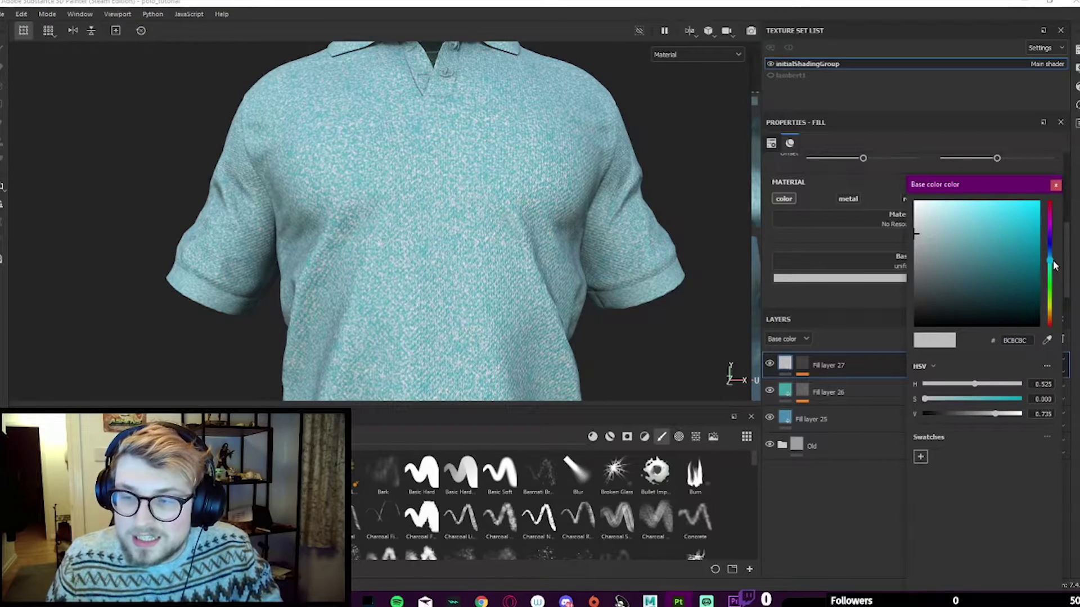
pyautogui.click(983, 232)
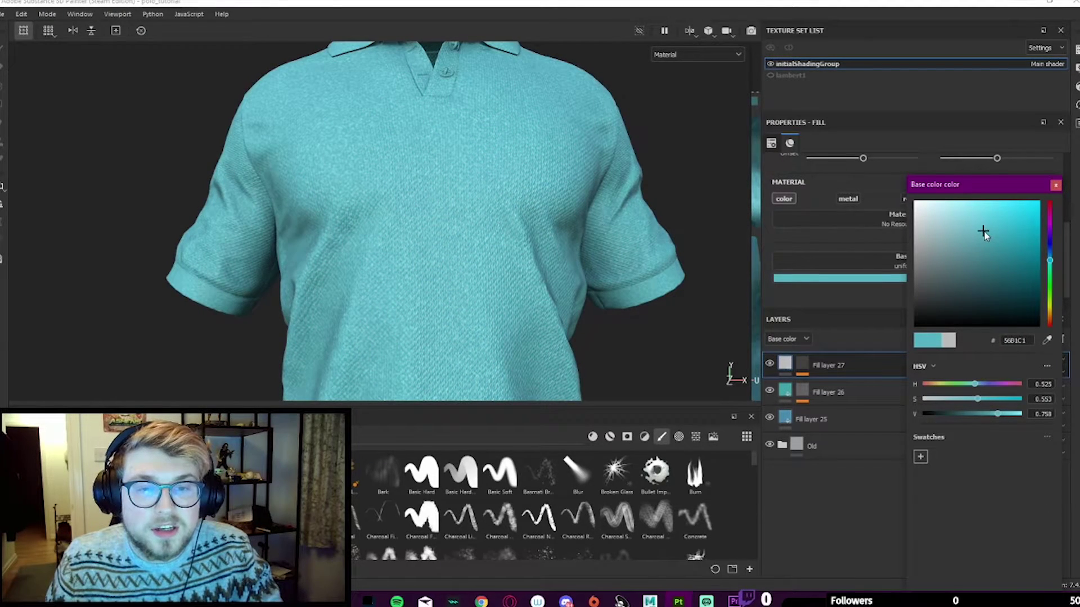
pyautogui.moveTo(983, 233); pyautogui.dragTo(984, 236)
pyautogui.scroll(3, 390, 178)
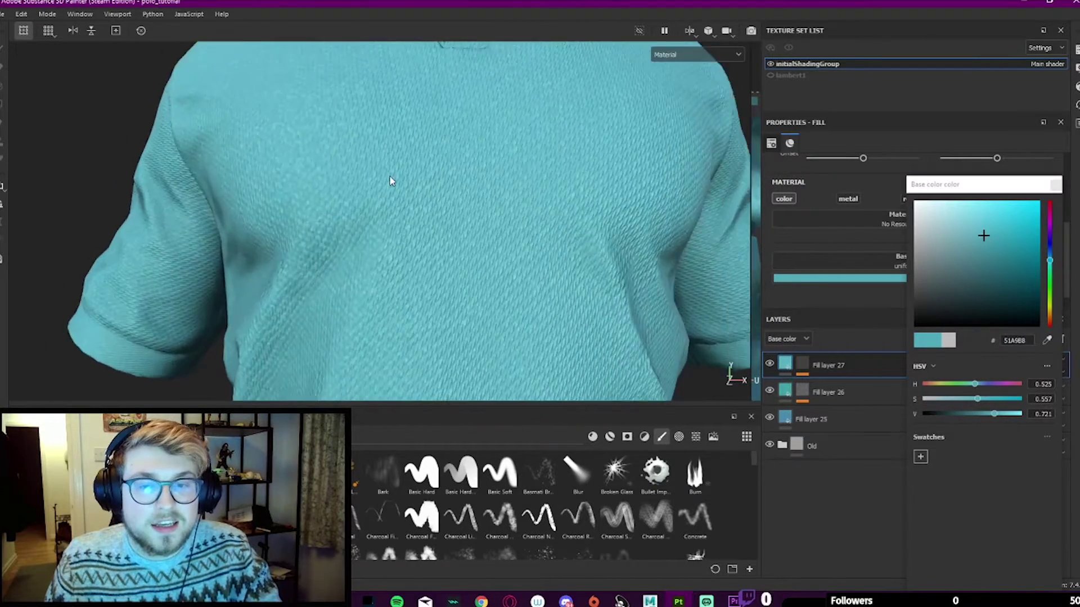
pyautogui.scroll(-6, 396, 179)
pyautogui.keyDown('alt'); pyautogui.moveTo(402, 181); pyautogui.dragTo(412, 164); pyautogui.keyUp('alt')
pyautogui.scroll(3, 412, 163)
pyautogui.click(1054, 186)
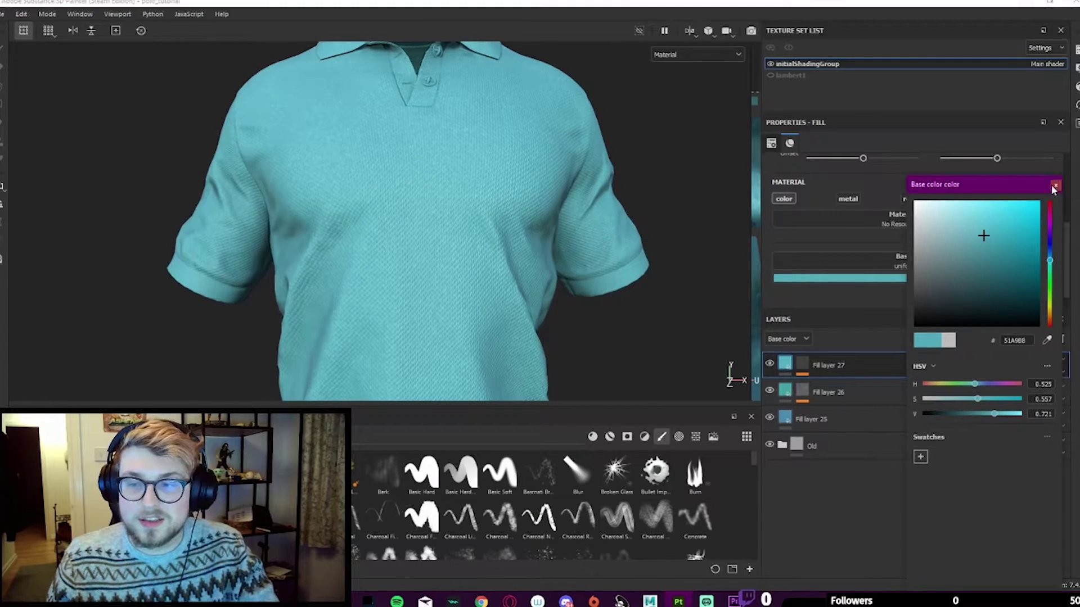
pyautogui.keyDown('alt'); pyautogui.moveTo(387, 181); pyautogui.dragTo(395, 195, button='middle'); pyautogui.keyUp('alt')
pyautogui.scroll(2, 395, 195)
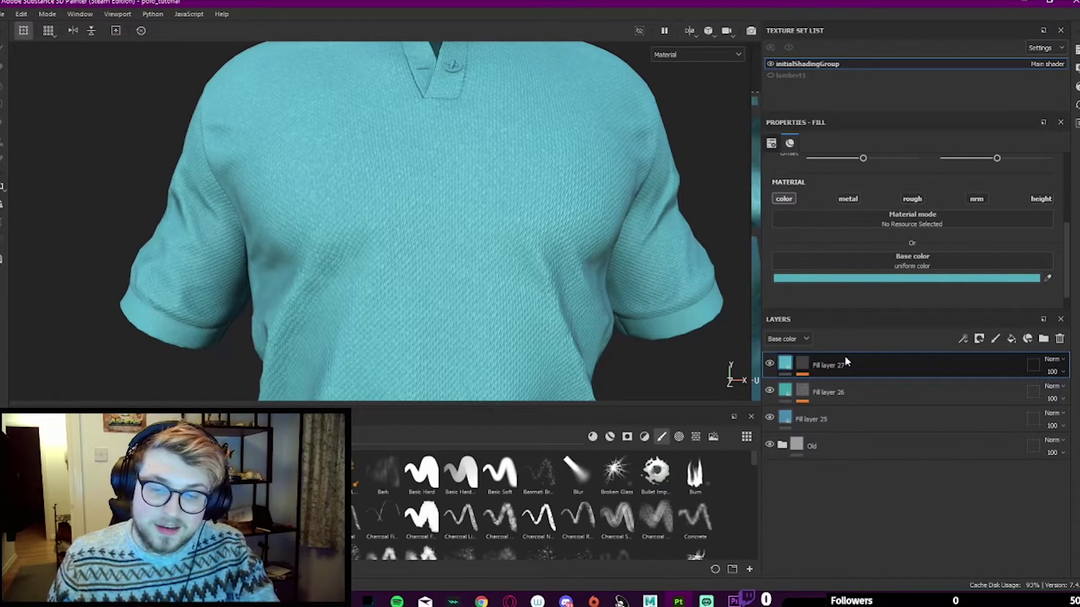
# Step: Duplicate Fill layer 27 and set the copy's base color to the darker teal 306872
pyautogui.hotkey('ctrl', 'd')
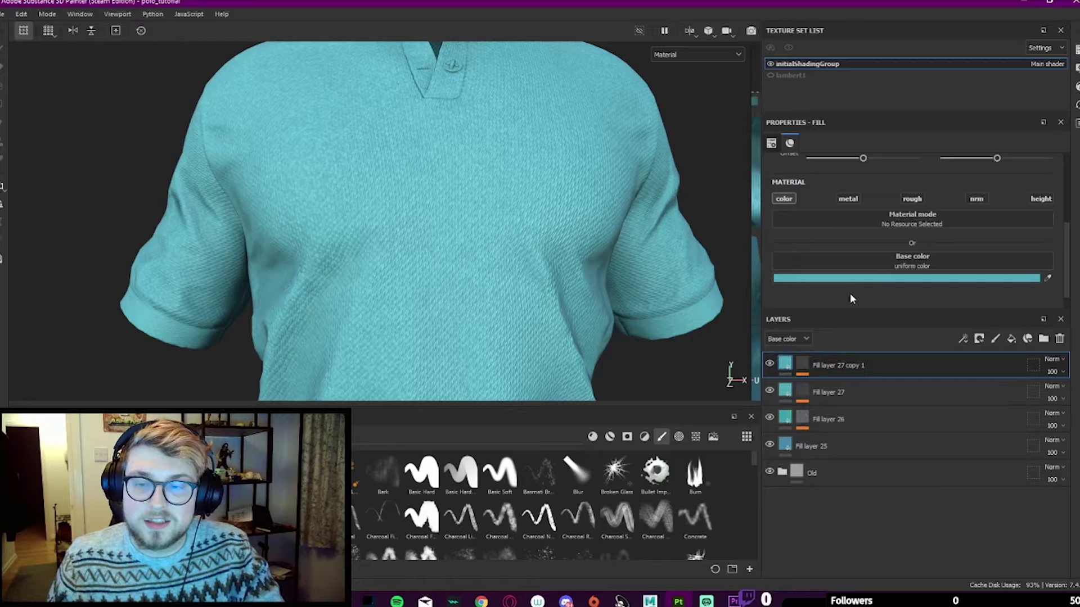
pyautogui.click(852, 278)
pyautogui.click(932, 268)
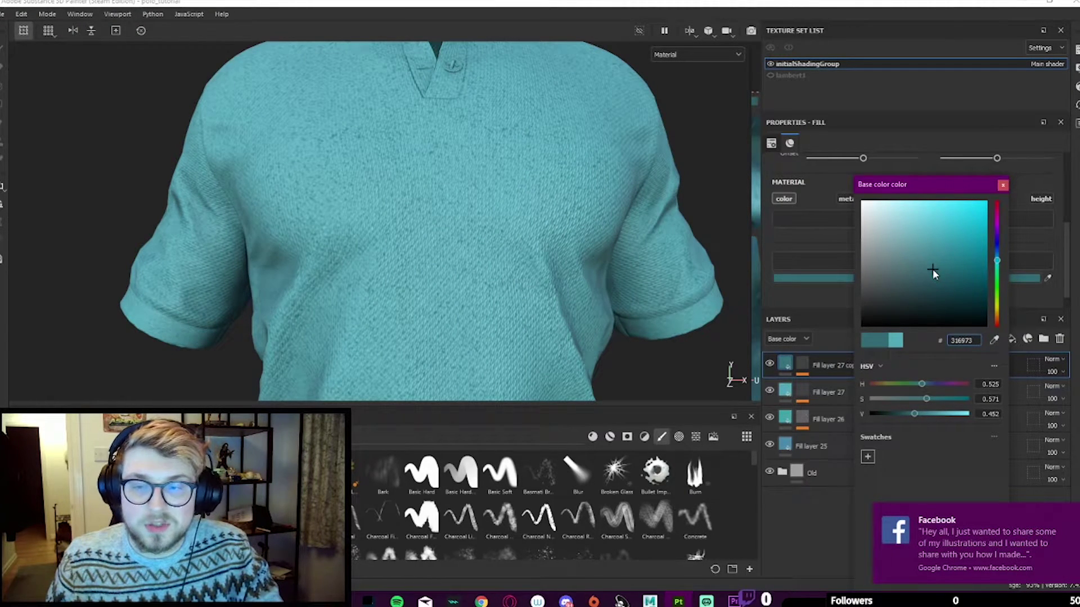
pyautogui.click(933, 268)
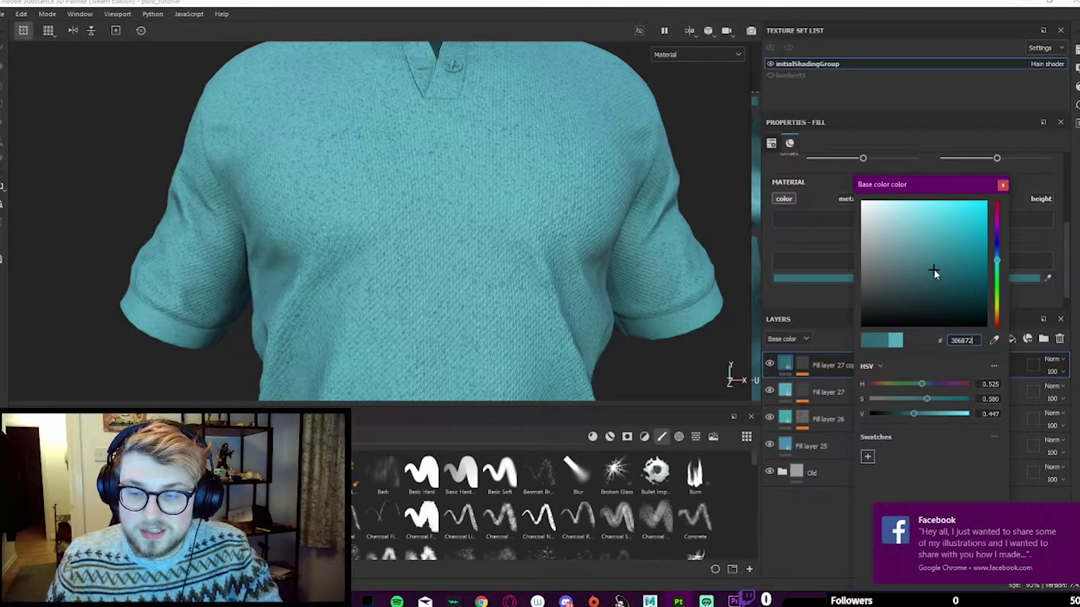
pyautogui.click(1001, 186)
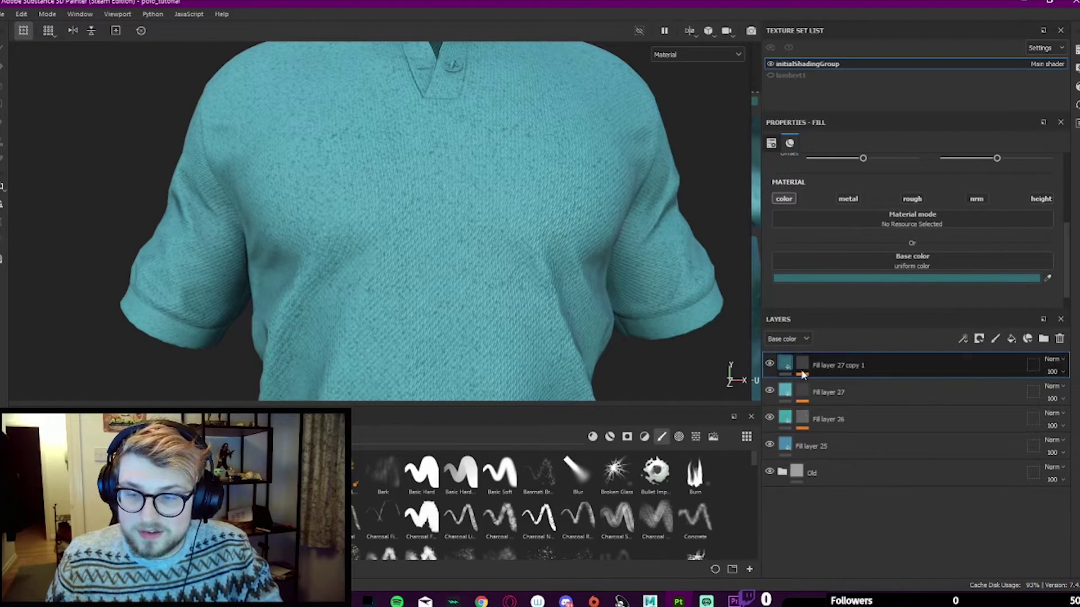
# Step: Adjust the copy's Gaussian Spots 1 mask balance, set its UV scale to 9.11, and set opacity to 42 for the copy and 44 for Fill layer 27
pyautogui.click(802, 364)
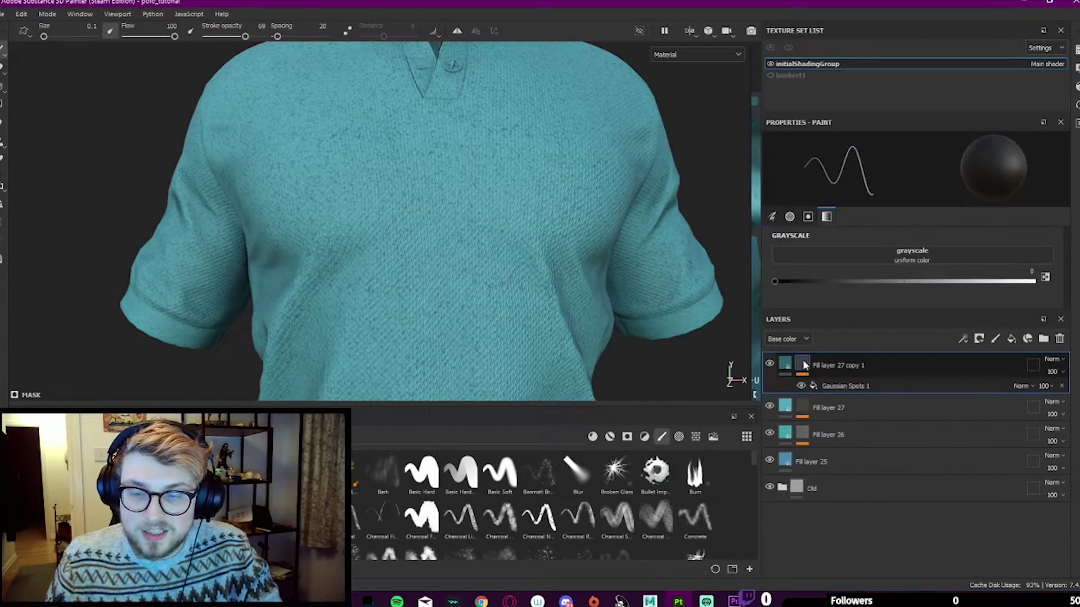
pyautogui.click(855, 388)
pyautogui.scroll(-1, 900, 234)
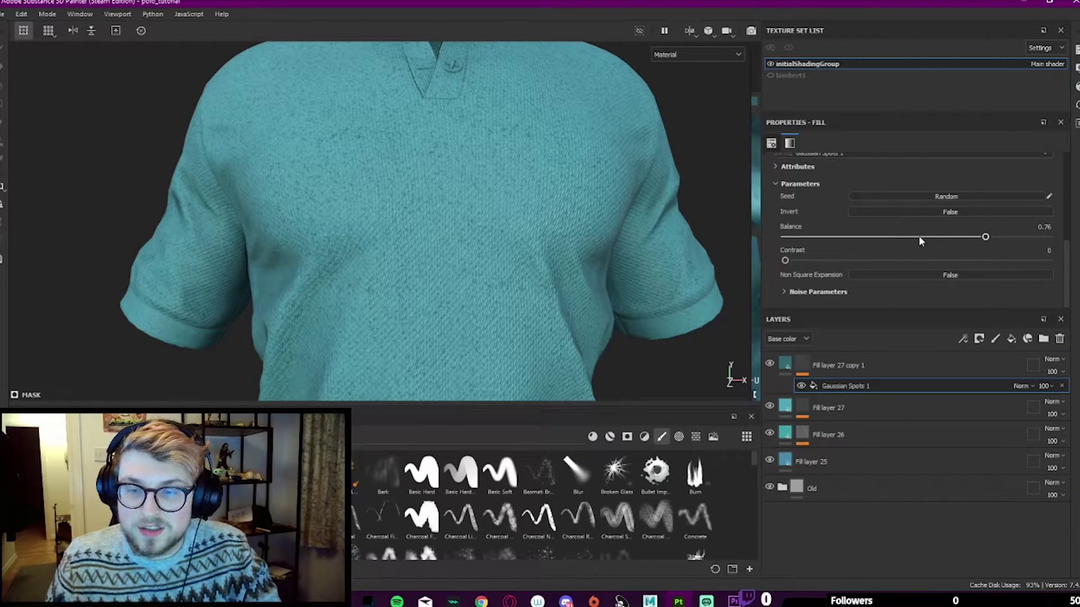
pyautogui.moveTo(919, 237); pyautogui.dragTo(945, 237)
pyautogui.scroll(2, 404, 186)
pyautogui.scroll(-2, 405, 183)
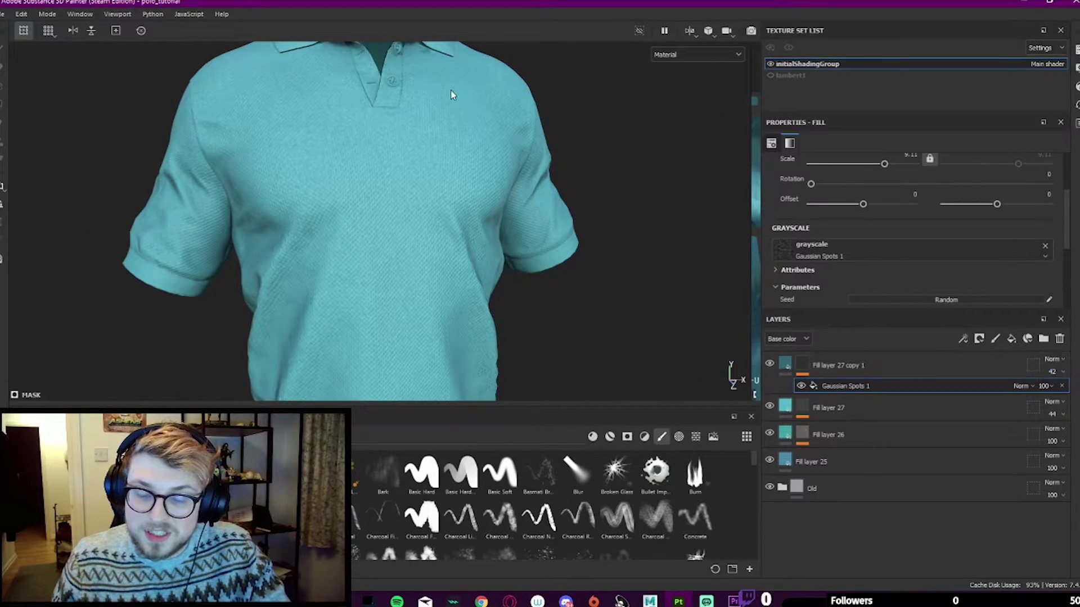
# Step: Examine the shirt's color variation in the Base color channel view at full size, and return to the Material view
pyautogui.scroll(3, 236, 121)
pyautogui.click(695, 55)
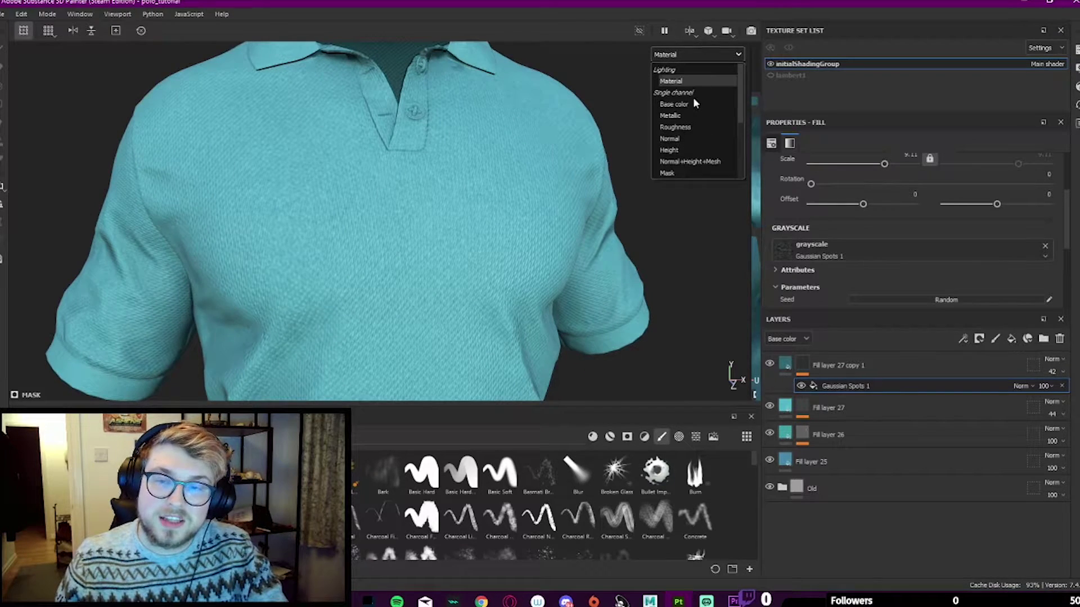
pyautogui.click(694, 101)
pyautogui.scroll(-3, 334, 247)
pyautogui.press('Tab')
pyautogui.scroll(5, 543, 224)
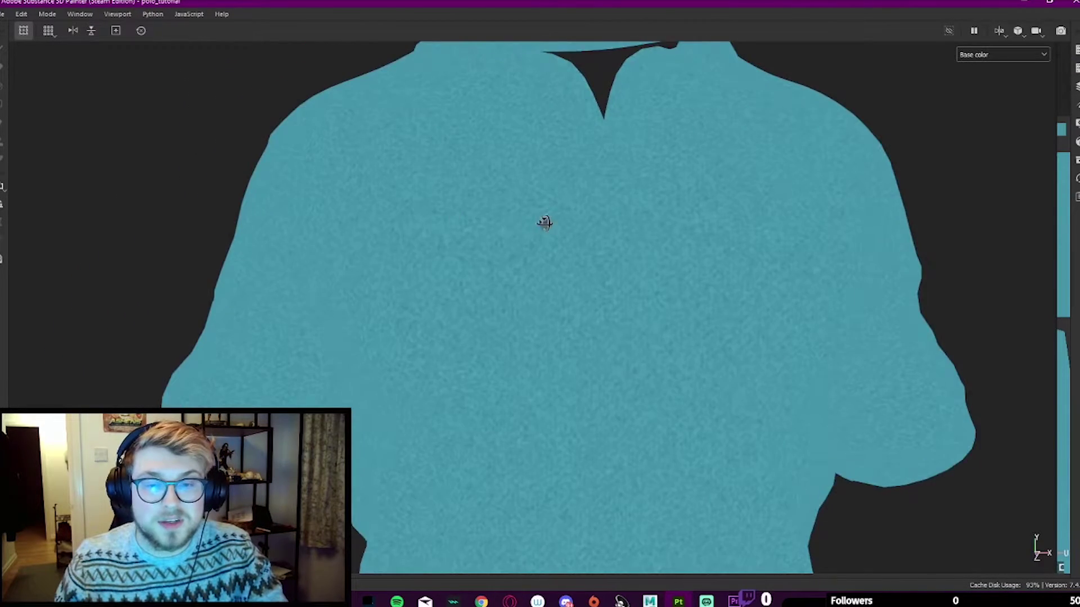
pyautogui.scroll(-3, 553, 229)
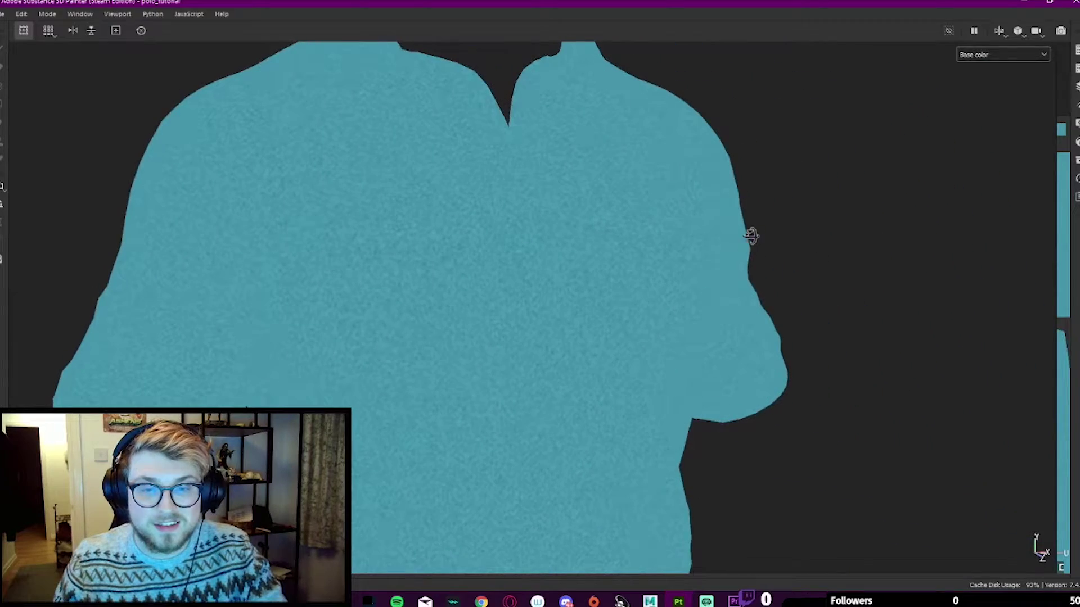
pyautogui.click(979, 54)
pyautogui.click(981, 72)
pyautogui.scroll(4, 423, 257)
pyautogui.moveTo(423, 257)
pyautogui.keyDown('alt'); pyautogui.mouseDown()
pyautogui.moveTo(434, 173)
pyautogui.moveTo(443, 175)
pyautogui.mouseUp(); pyautogui.keyUp('alt')
pyautogui.press('Tab')
# Step: Add a fill layer above the darker teal copy and mask it with the Gaussian Spots 1 bitmap
pyautogui.click(947, 365)
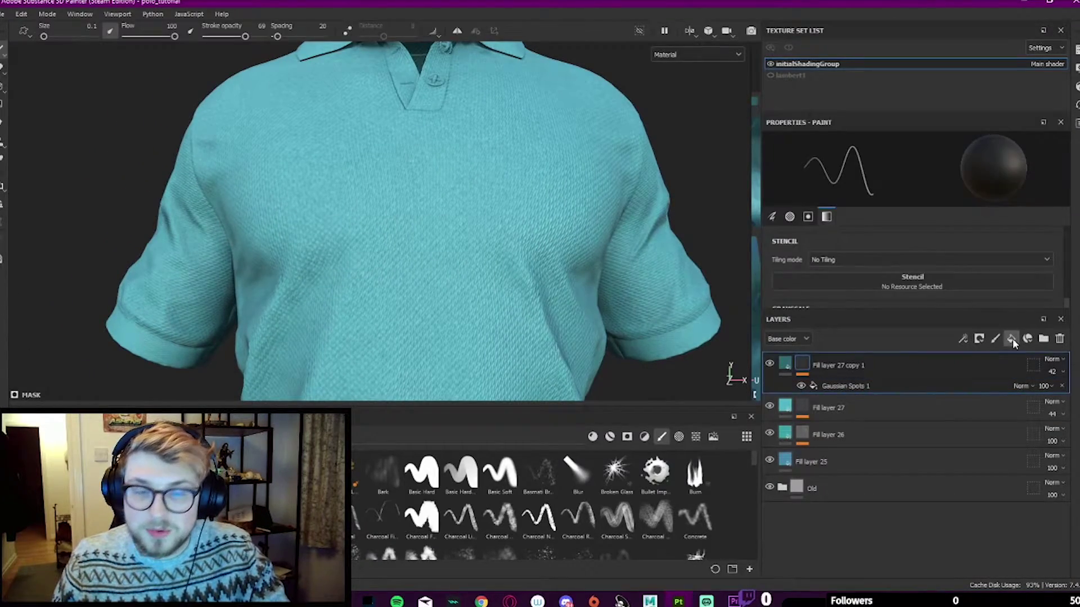
pyautogui.click(1011, 338)
pyautogui.rightClick(856, 366)
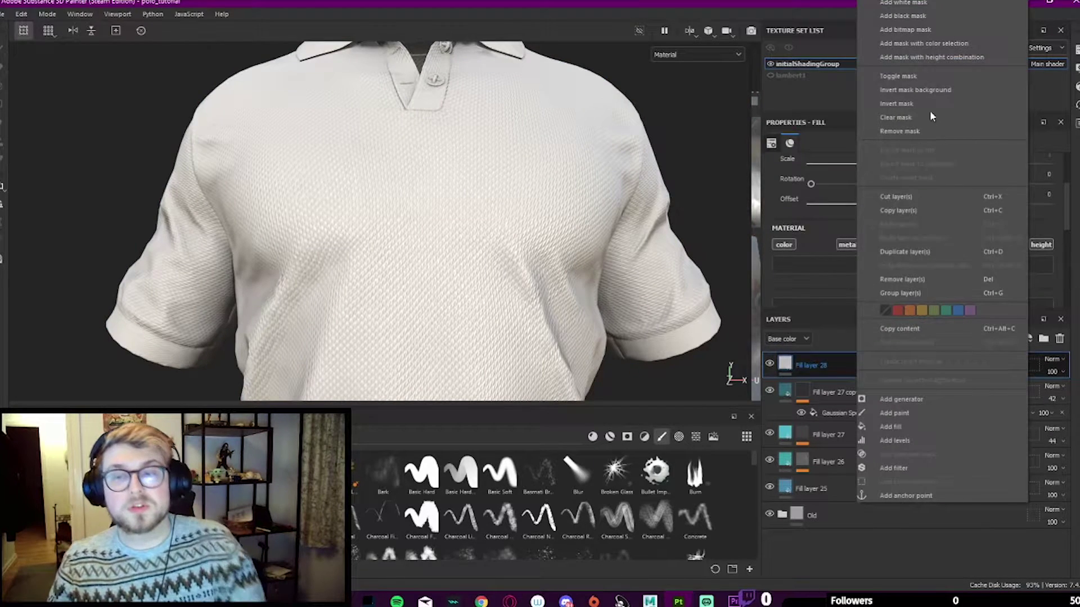
pyautogui.click(903, 29)
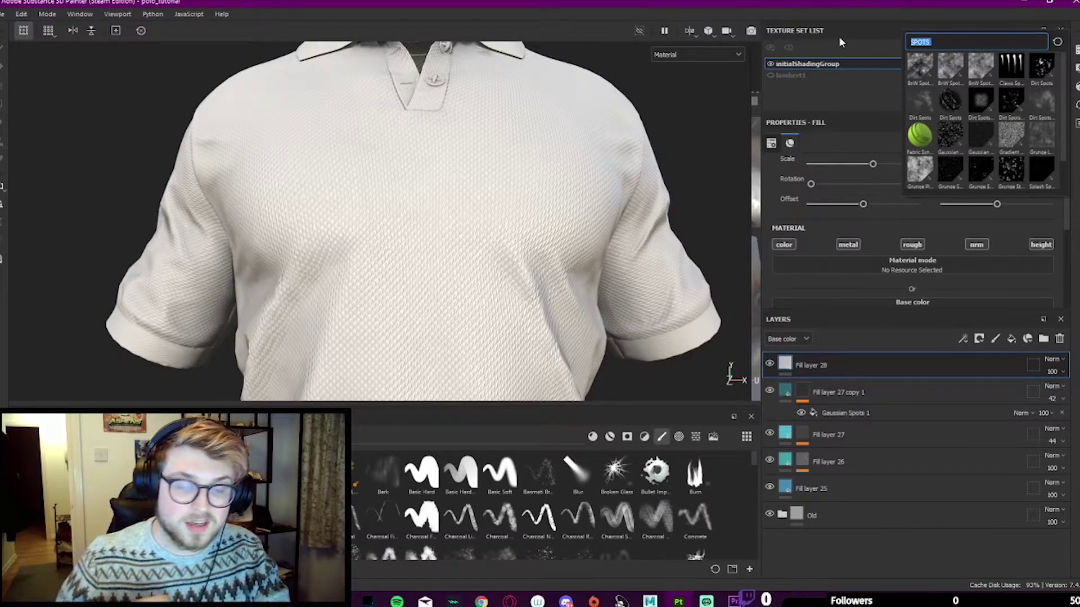
pyautogui.write('SPOTS')
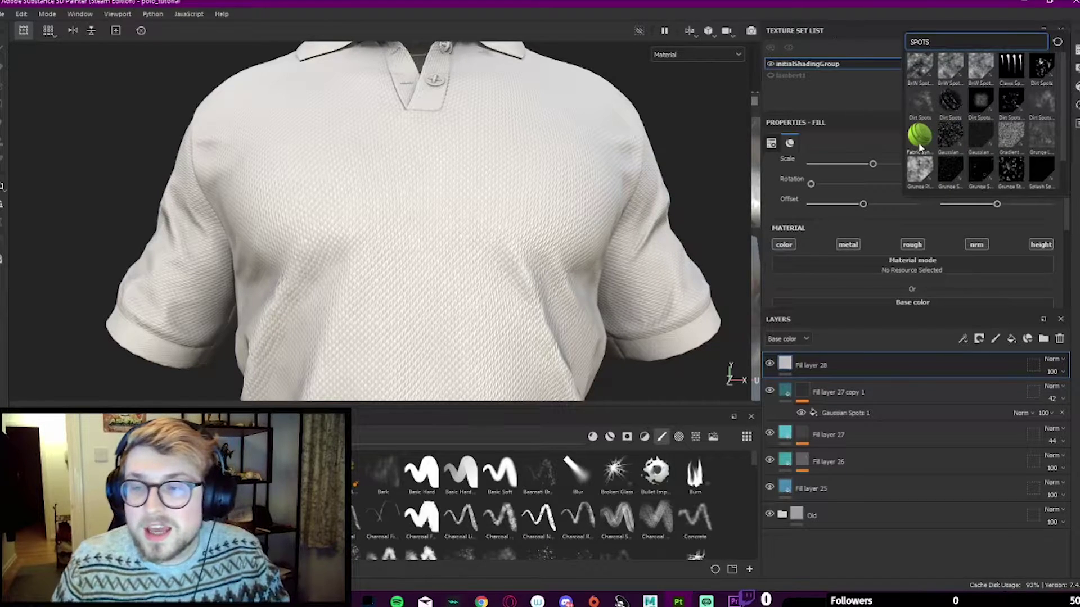
pyautogui.click(951, 133)
# Step: Set the new layer's Gaussian Spots 1 mask to balance 0.21, noise scale 2 and a UV scale of 4.9
pyautogui.click(855, 384)
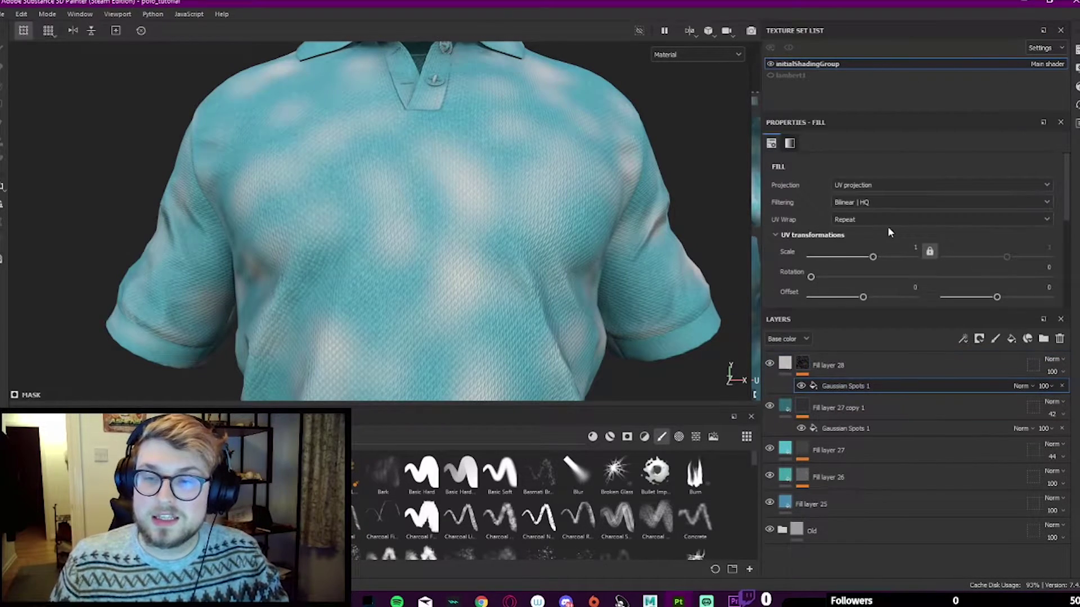
pyautogui.moveTo(877, 258); pyautogui.dragTo(839, 241)
pyautogui.scroll(-5, 872, 214)
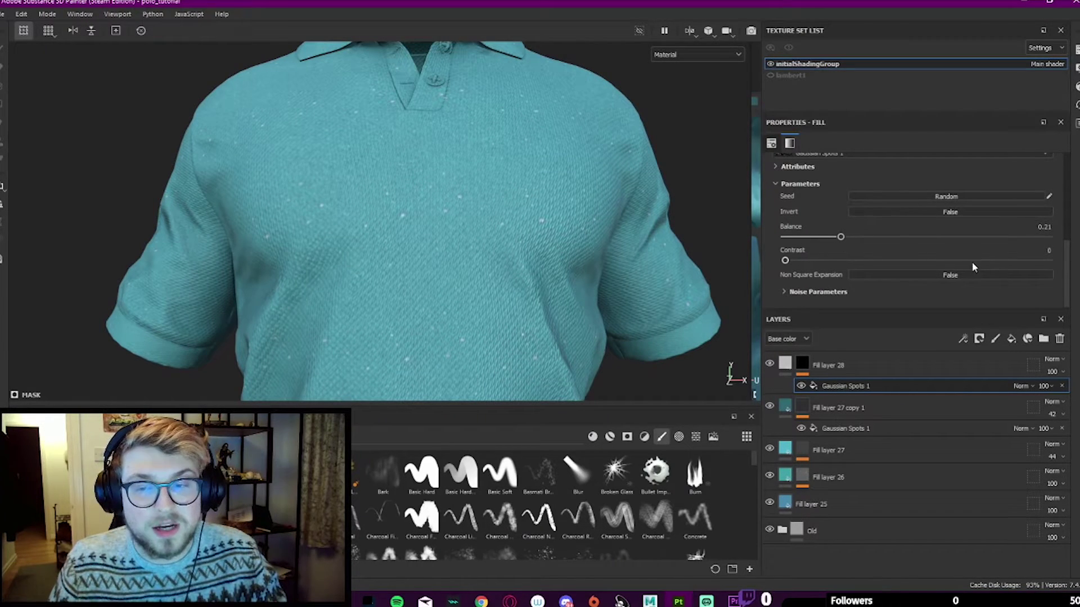
pyautogui.click(792, 295)
pyautogui.scroll(-2, 832, 237)
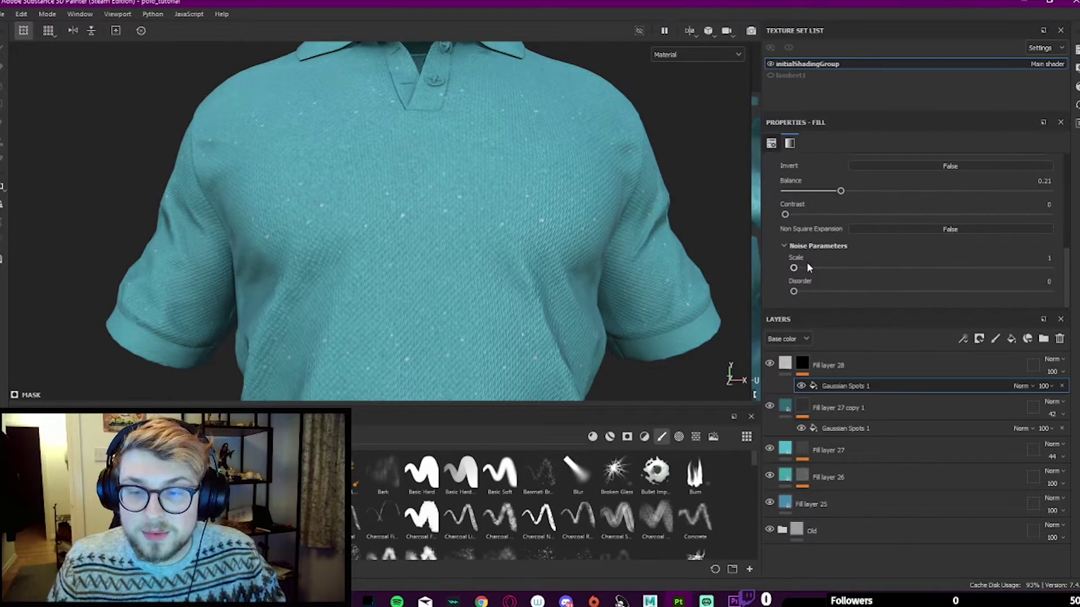
pyautogui.scroll(3, 854, 227)
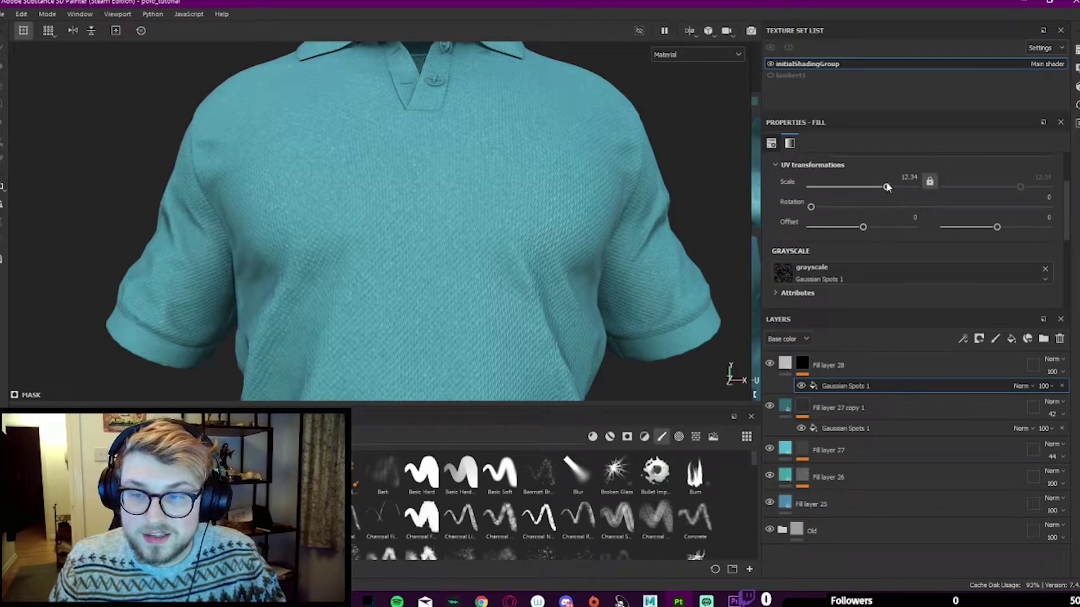
pyautogui.moveTo(886, 186); pyautogui.dragTo(881, 193)
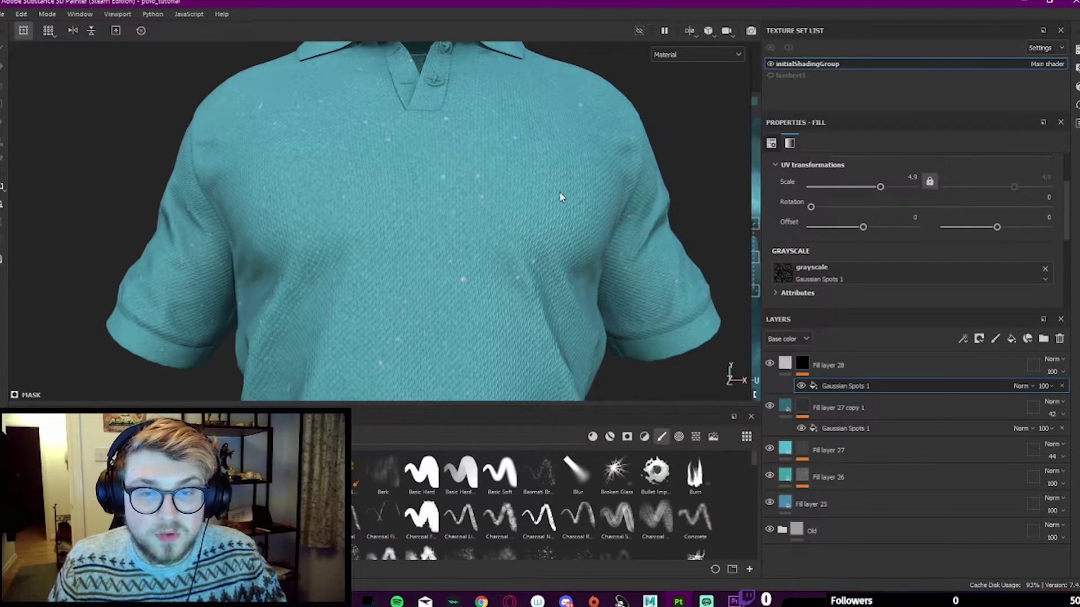
# Step: Set the new mask's noise disorder to 0.19 and check the sparse specks on the shirt
pyautogui.keyDown('alt'); pyautogui.moveTo(559, 191); pyautogui.dragTo(471, 268, button='right'); pyautogui.keyUp('alt')
pyautogui.scroll(-4, 892, 185)
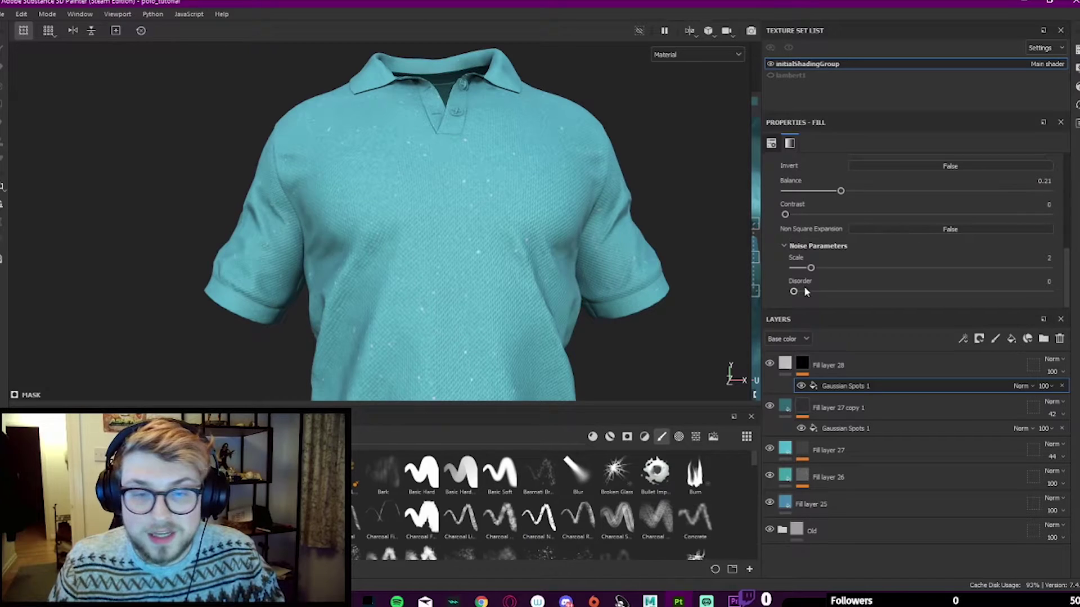
pyautogui.moveTo(804, 288); pyautogui.dragTo(840, 294)
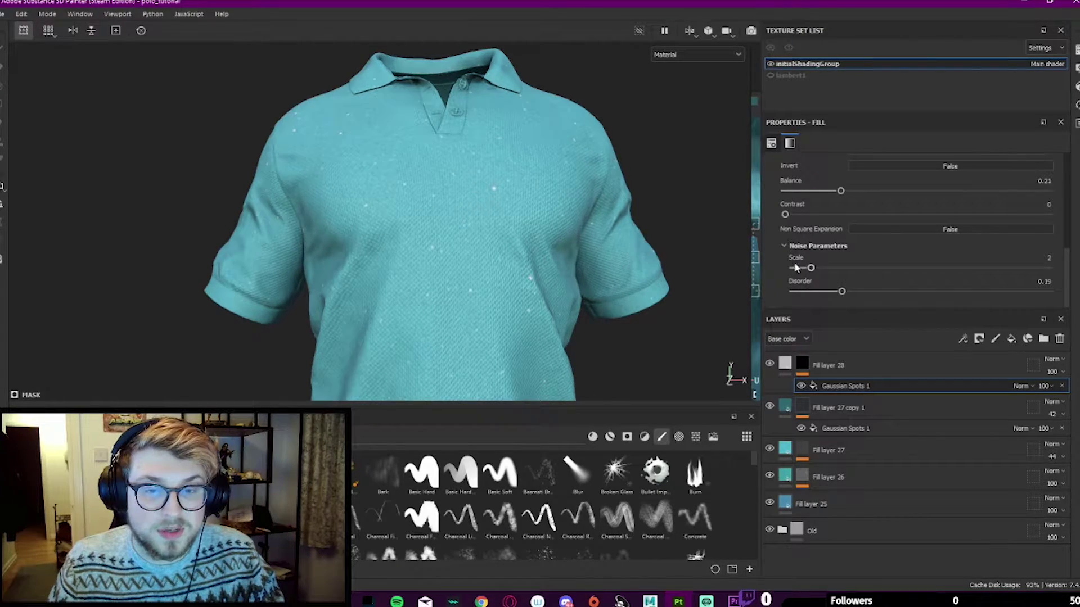
pyautogui.scroll(-4, 398, 183)
pyautogui.scroll(5, 399, 187)
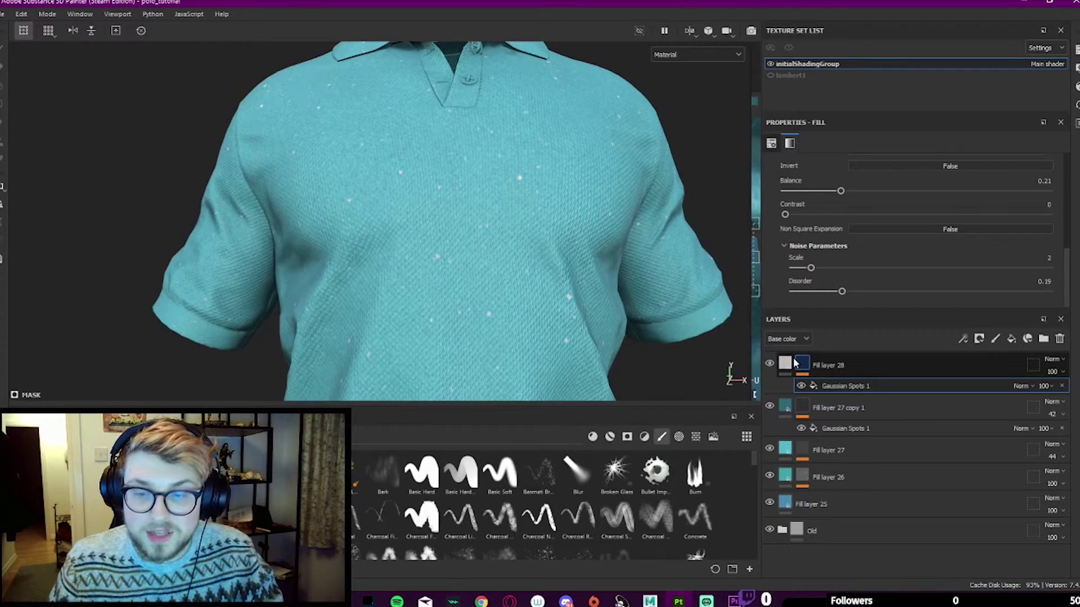
# Step: Restrict the top speck layer to the height channel and set its height to about 0.12
pyautogui.press('Delete')
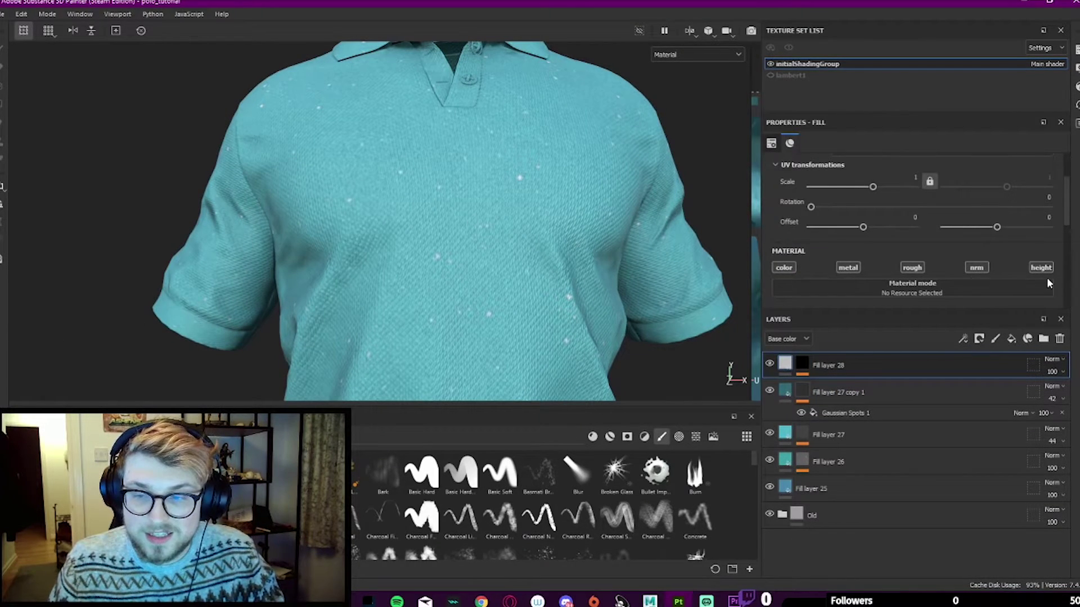
pyautogui.click(1041, 267)
pyautogui.scroll(-2, 924, 276)
pyautogui.click(926, 268)
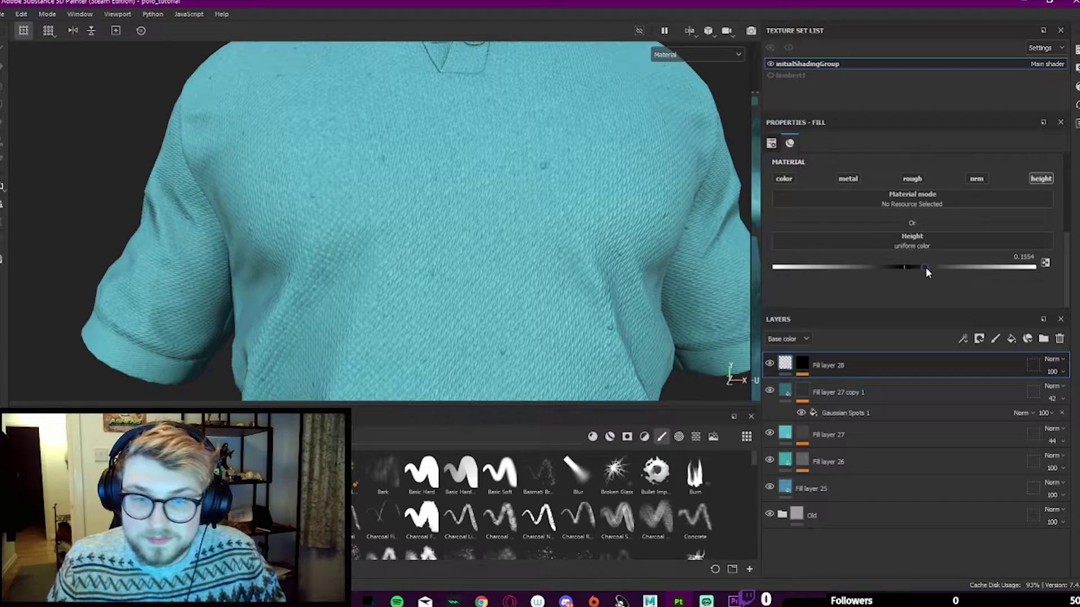
pyautogui.moveTo(919, 267); pyautogui.dragTo(922, 265)
# Step: Examine the raised specks on the shirt from several angles and distances
pyautogui.keyDown('alt'); pyautogui.moveTo(562, 207); pyautogui.dragTo(472, 210); pyautogui.keyUp('alt')
pyautogui.keyDown('shift'); pyautogui.moveTo(472, 210); pyautogui.dragTo(360, 185, button='right'); pyautogui.keyUp('shift')
pyautogui.keyDown('alt'); pyautogui.moveTo(281, 128); pyautogui.dragTo(498, 210); pyautogui.keyUp('alt')
pyautogui.keyDown('shift'); pyautogui.moveTo(498, 210); pyautogui.dragTo(371, 197, button='right'); pyautogui.keyUp('shift')
pyautogui.keyDown('alt'); pyautogui.moveTo(371, 197); pyautogui.dragTo(444, 169); pyautogui.keyUp('alt')
pyautogui.keyDown('shift'); pyautogui.moveTo(444, 169); pyautogui.dragTo(366, 161, button='right'); pyautogui.keyUp('shift')
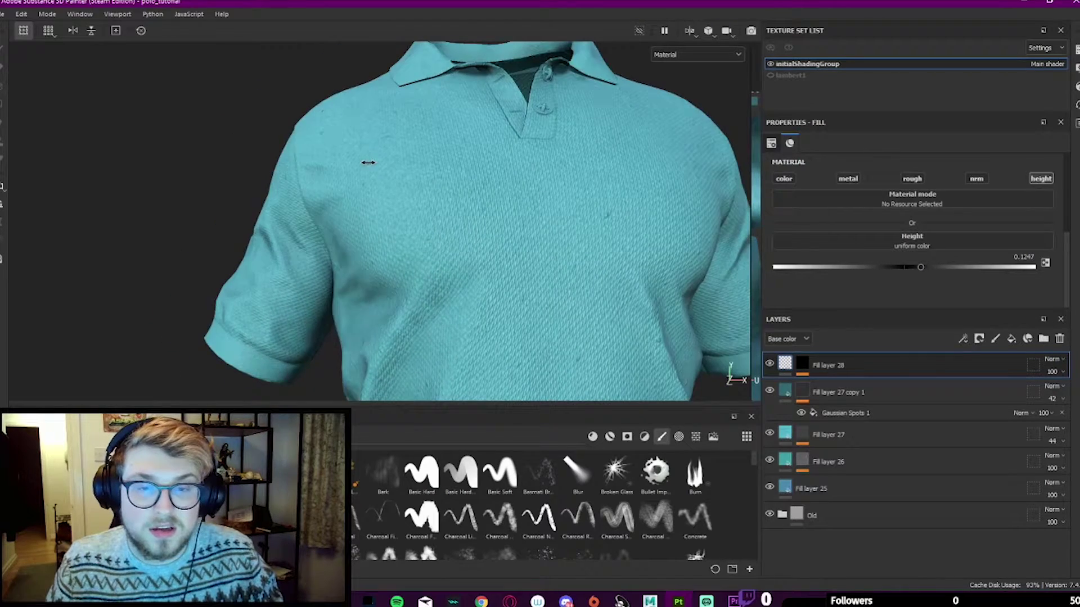
pyautogui.scroll(-2, 508, 265)
pyautogui.keyDown('shift'); pyautogui.moveTo(509, 265); pyautogui.dragTo(394, 169, button='right'); pyautogui.keyUp('shift')
pyautogui.keyDown('alt'); pyautogui.moveTo(394, 168); pyautogui.dragTo(354, 66, button='middle'); pyautogui.keyUp('alt')
pyautogui.scroll(3, 354, 66)
# Step: Enable color on the speck layer, set its base color to teal 60ACB9, and check it in the Base color channel view
pyautogui.click(783, 178)
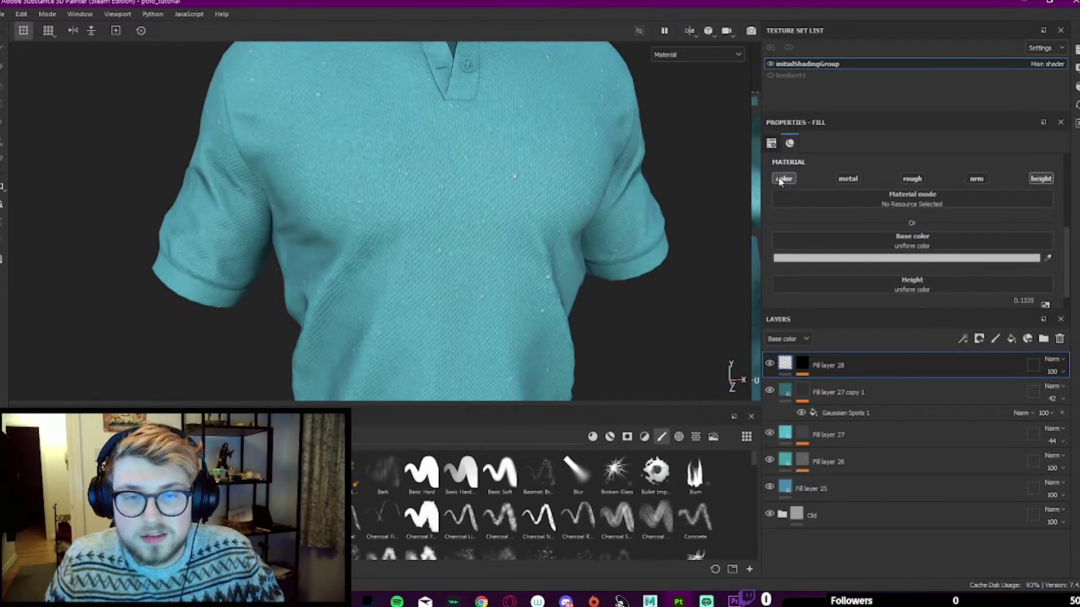
pyautogui.scroll(1, 386, 185)
pyautogui.click(939, 258)
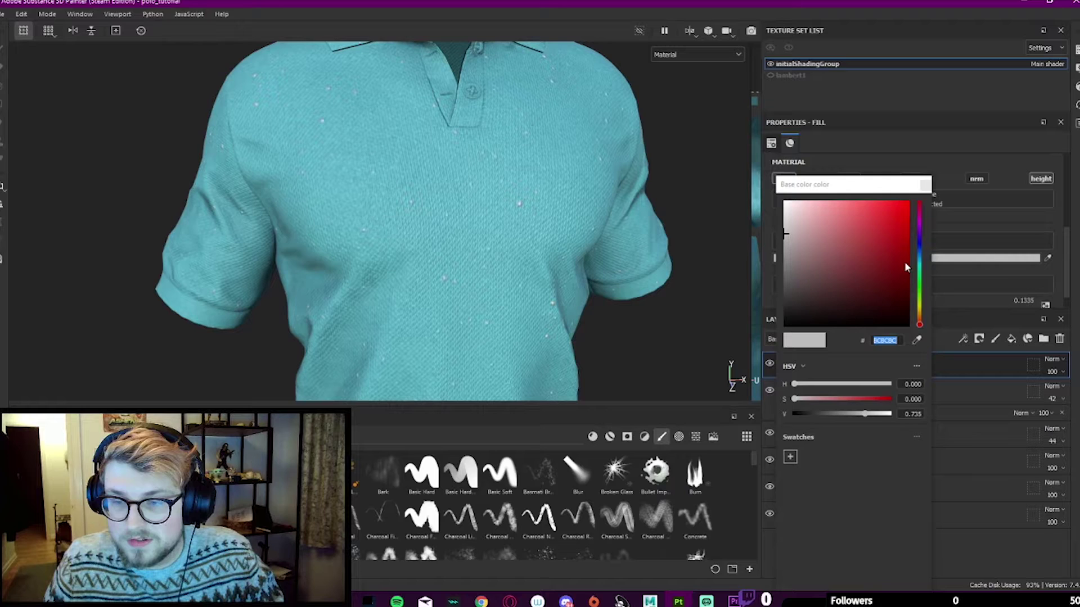
pyautogui.click(919, 260)
pyautogui.moveTo(821, 240); pyautogui.dragTo(843, 235)
pyautogui.click(696, 54)
pyautogui.click(674, 104)
pyautogui.scroll(2, 553, 207)
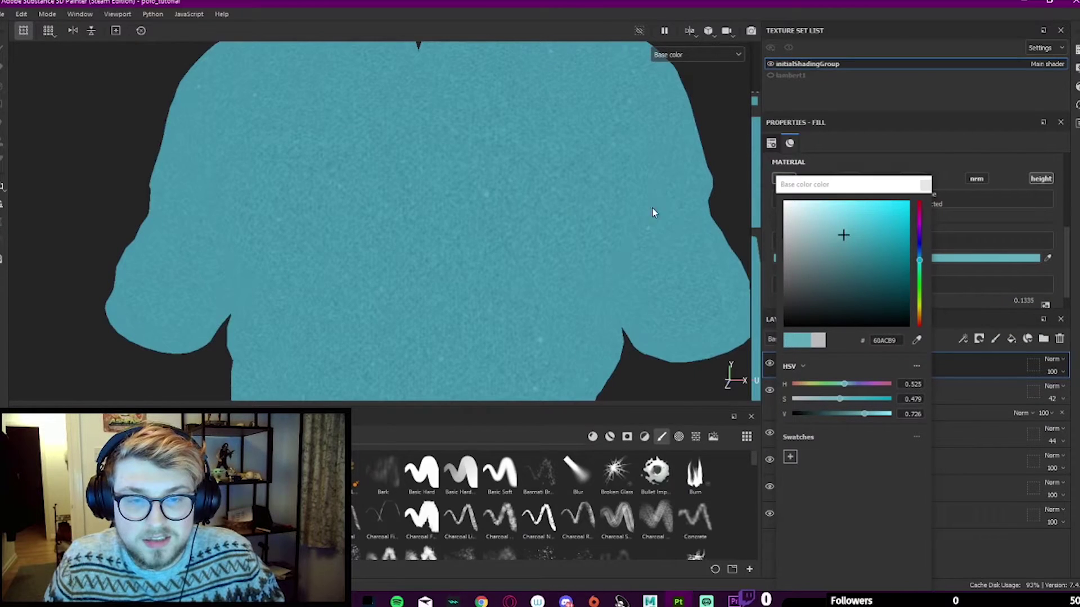
pyautogui.scroll(1, 468, 185)
pyautogui.click(925, 186)
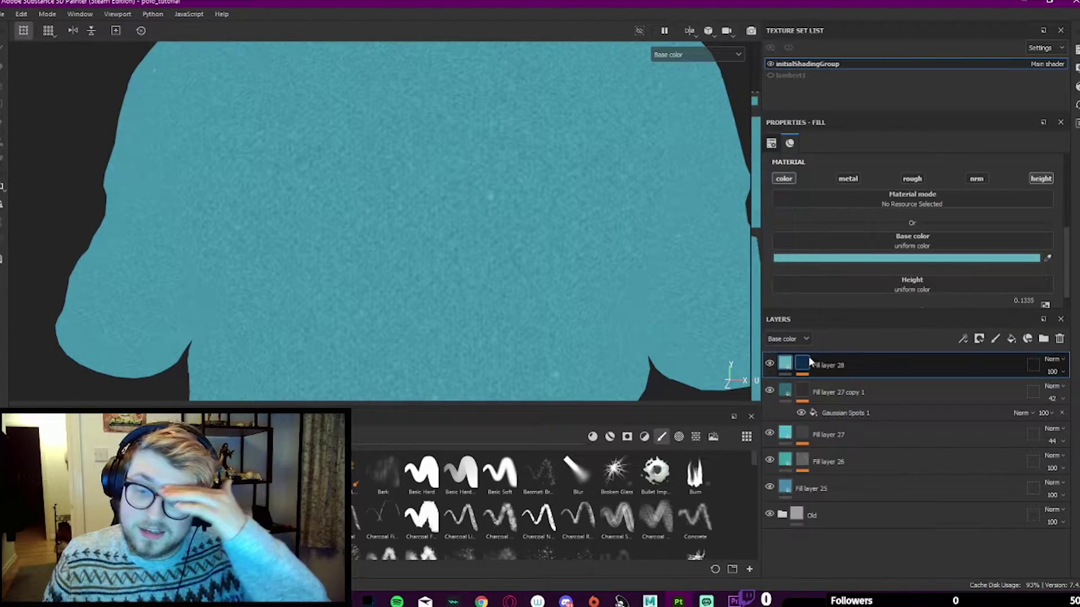
# Step: Set the speck layer's Gaussian Spots 1 mask to a UV scale of 7.09 and a balance of 0.37
pyautogui.click(808, 360)
pyautogui.click(851, 385)
pyautogui.scroll(2, 864, 254)
pyautogui.moveTo(881, 167); pyautogui.dragTo(883, 167)
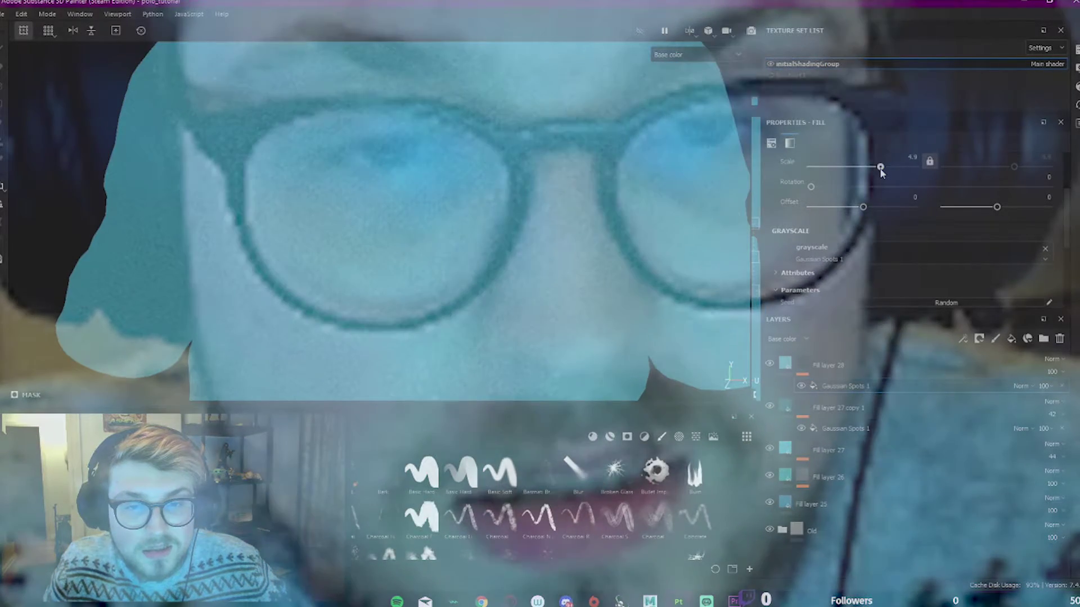
pyautogui.scroll(-5, 808, 295)
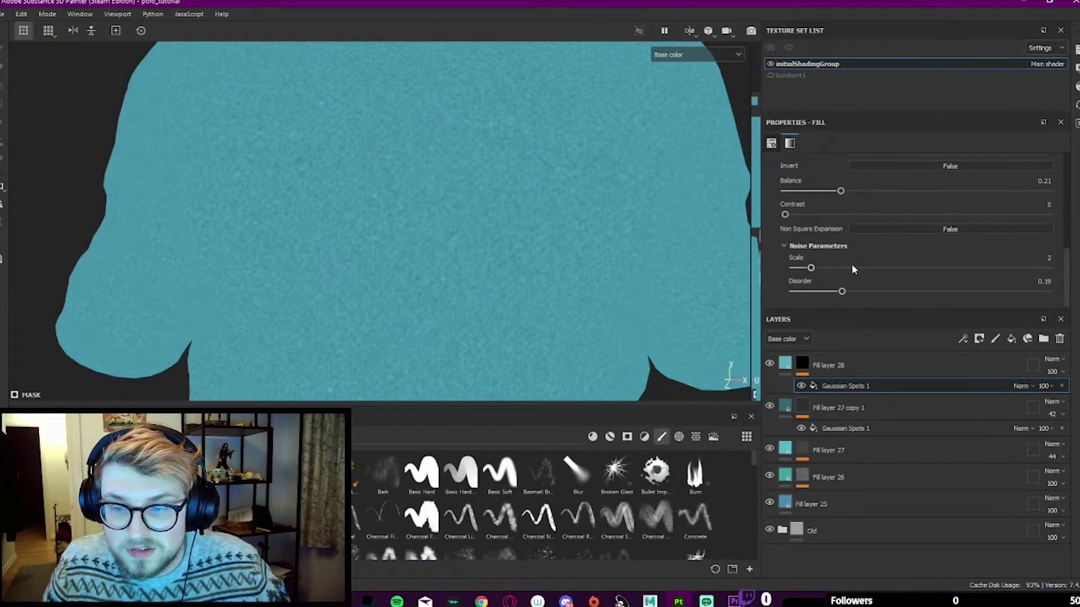
pyautogui.moveTo(842, 191); pyautogui.dragTo(970, 191)
pyautogui.scroll(3, 886, 228)
pyautogui.scroll(-2, 886, 226)
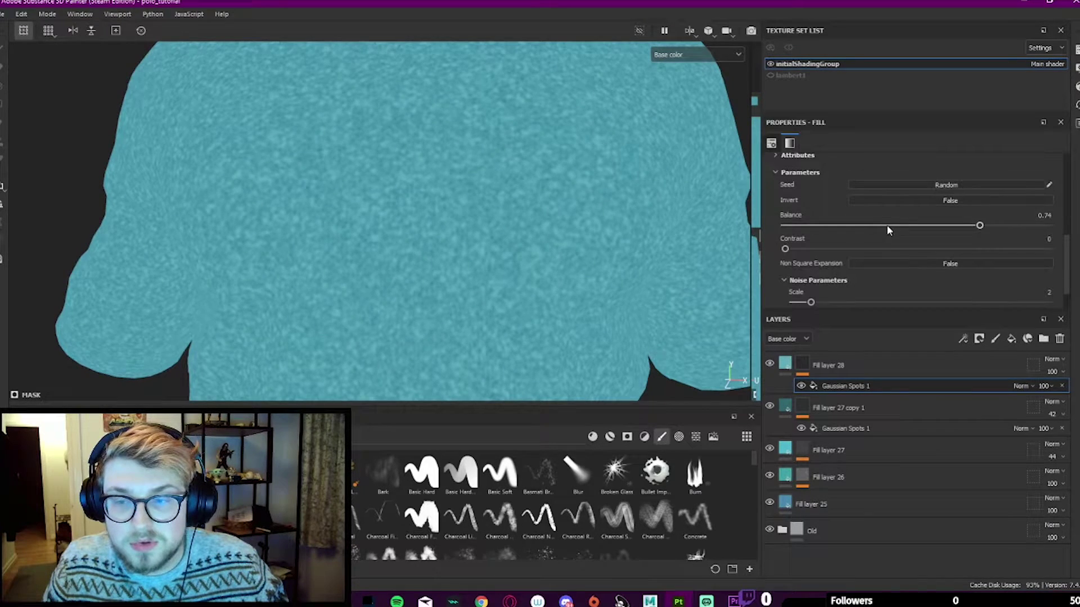
pyautogui.scroll(3, 866, 225)
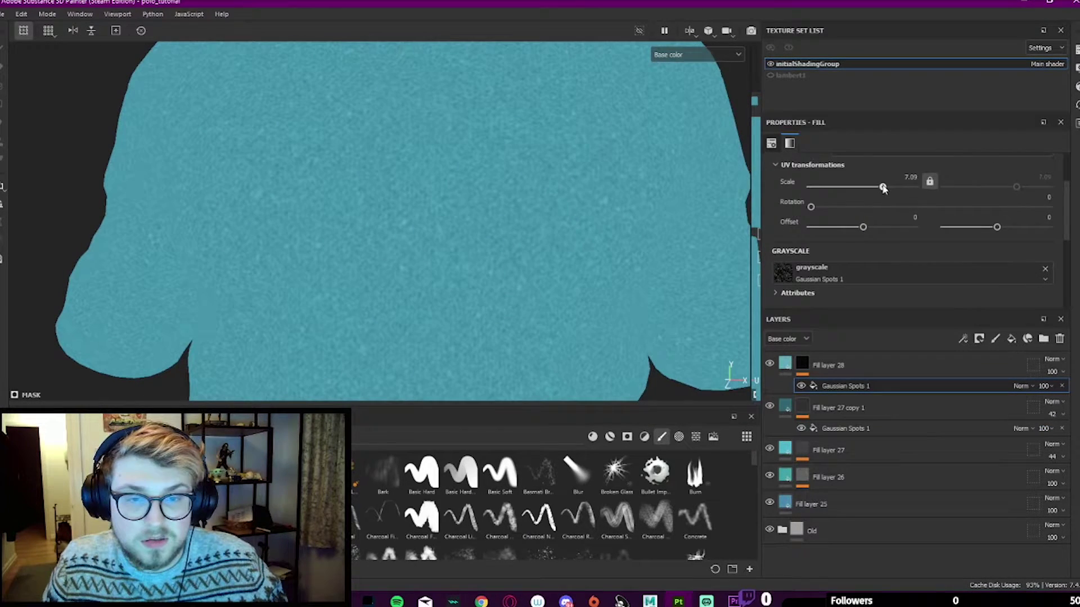
pyautogui.scroll(-3, 446, 168)
# Step: Return to the Material view and lower the Gaussian Spots 1 mask's balance to 0.18
pyautogui.click(710, 55)
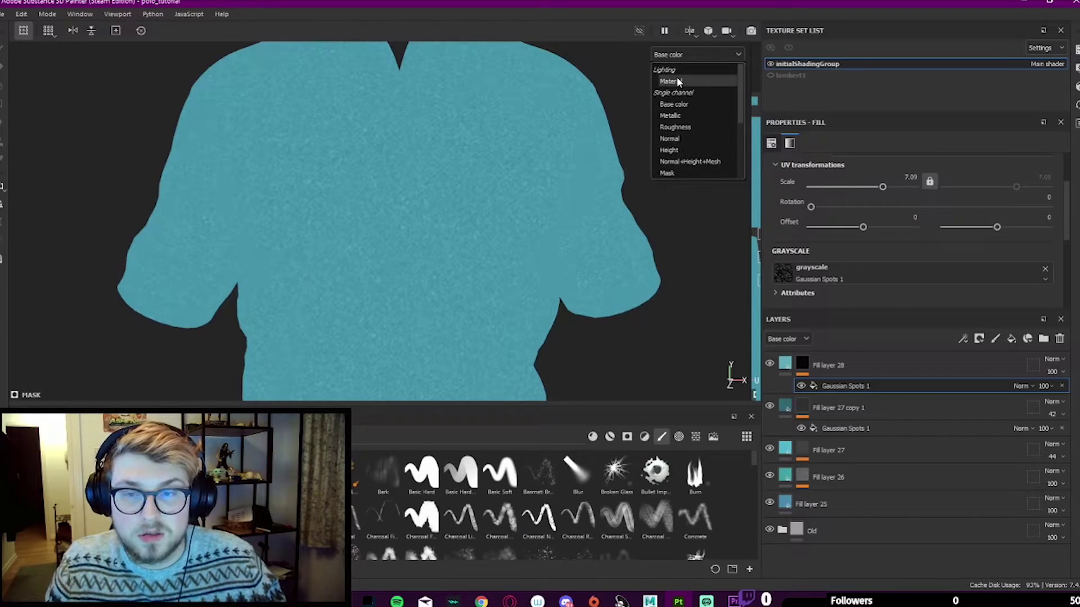
pyautogui.click(670, 79)
pyautogui.scroll(-4, 828, 217)
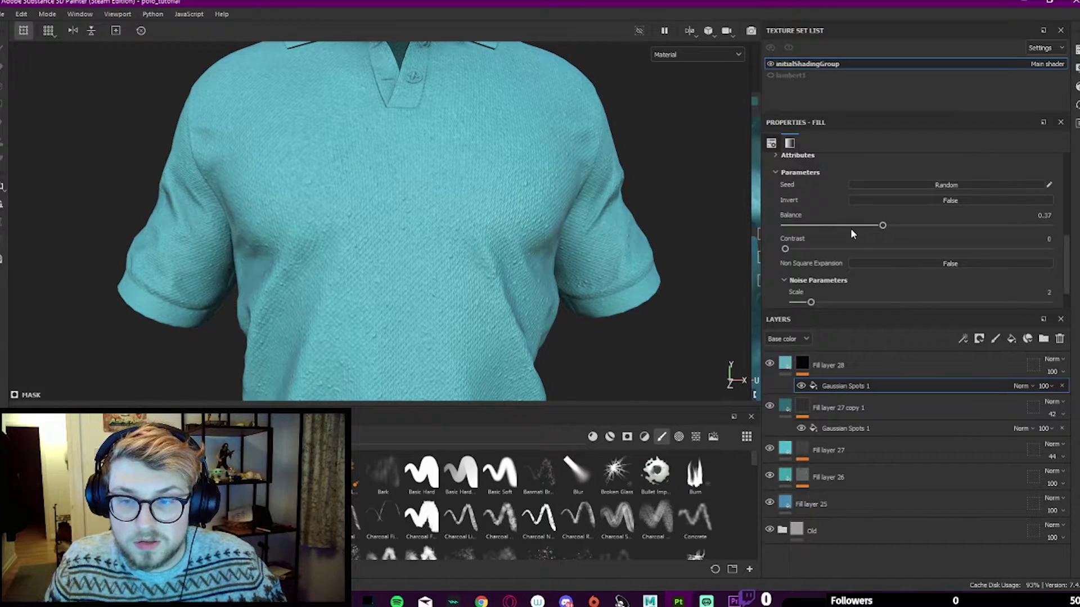
pyautogui.moveTo(834, 225); pyautogui.dragTo(832, 226)
# Step: Inspect the density and relief of the specks on the shirt at full size
pyautogui.keyDown('shift'); pyautogui.moveTo(401, 238); pyautogui.dragTo(354, 236, button='right'); pyautogui.keyUp('shift')
pyautogui.keyDown('alt'); pyautogui.moveTo(354, 236); pyautogui.dragTo(414, 246); pyautogui.keyUp('alt')
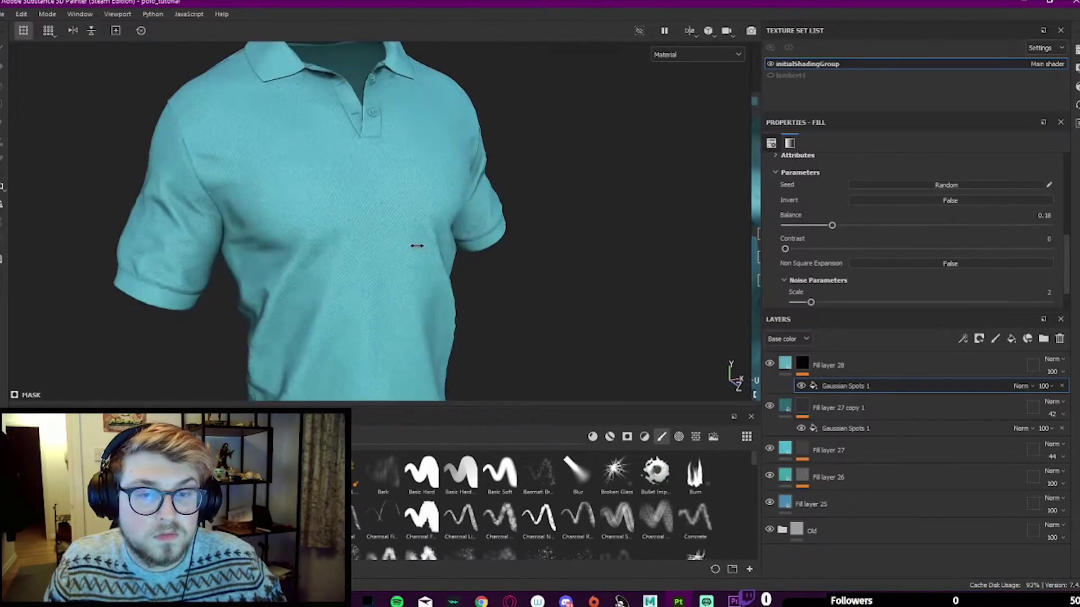
pyautogui.scroll(3, 328, 223)
pyautogui.press('Tab')
pyautogui.keyDown('alt'); pyautogui.moveTo(350, 210); pyautogui.dragTo(410, 200); pyautogui.keyUp('alt')
pyautogui.scroll(5, 411, 203)
pyautogui.press('Tab')
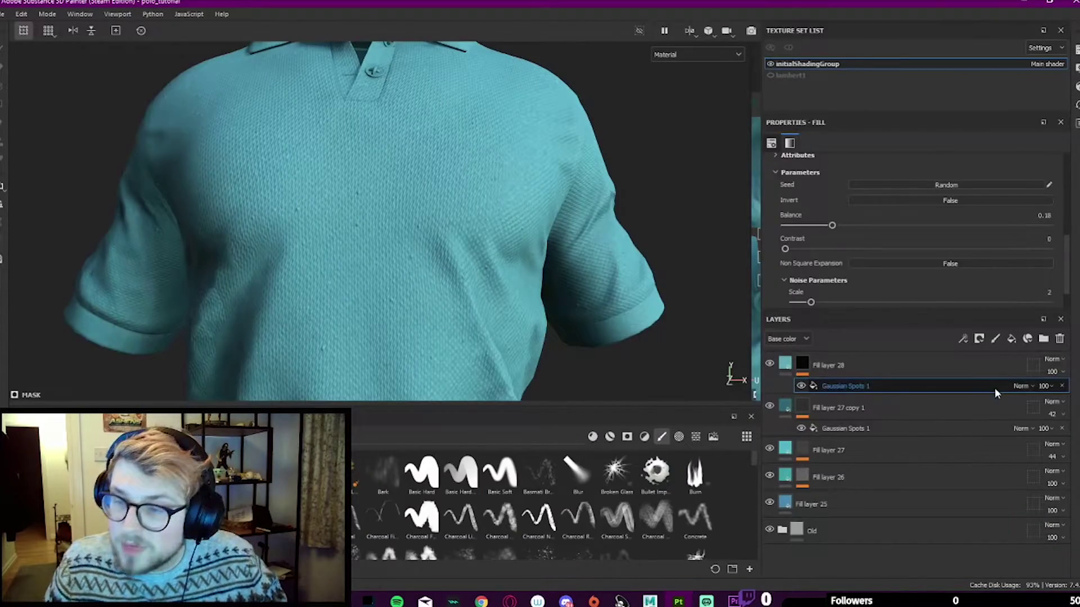
# Step: Show the layer stack's Height channel blending and reduce the speck layer's height opacity to 58
pyautogui.click(784, 339)
pyautogui.click(786, 400)
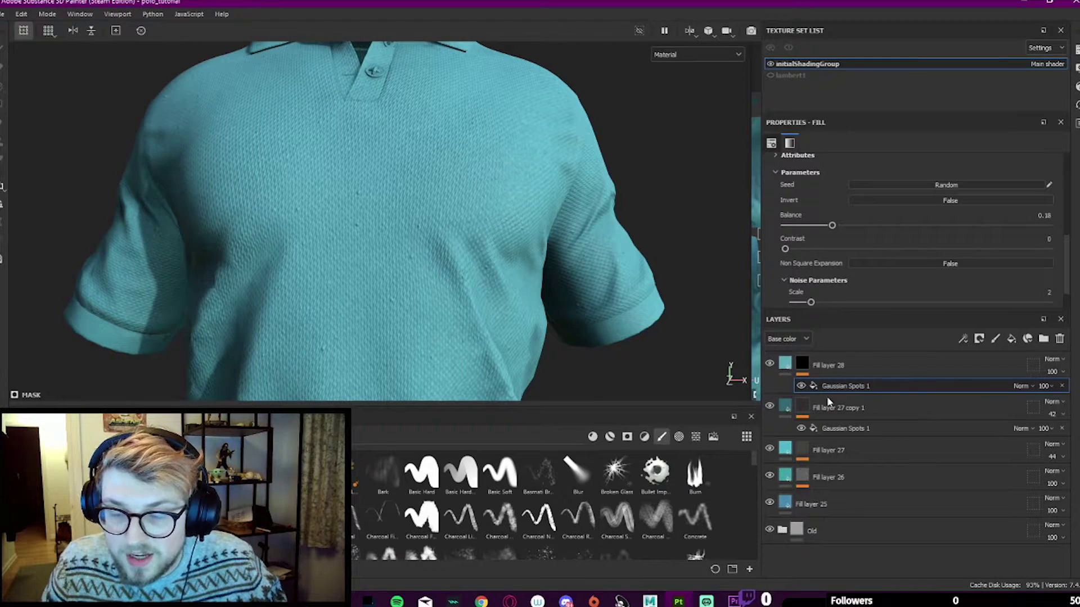
pyautogui.click(1052, 371)
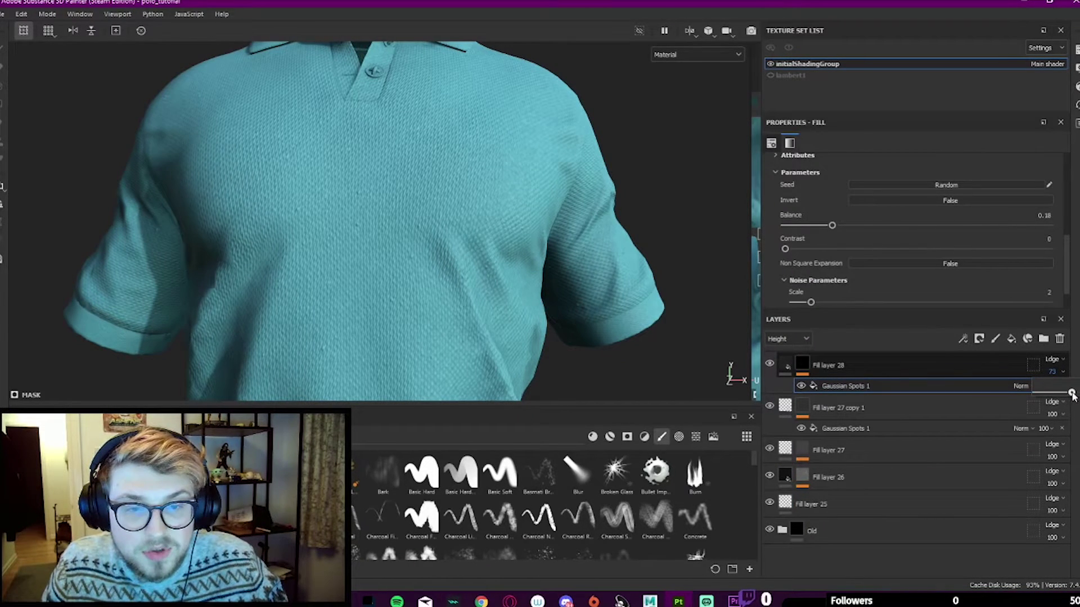
pyautogui.moveTo(1071, 394)
pyautogui.mouseDown()
pyautogui.moveTo(1051, 394)
pyautogui.moveTo(1060, 397)
pyautogui.mouseUp()
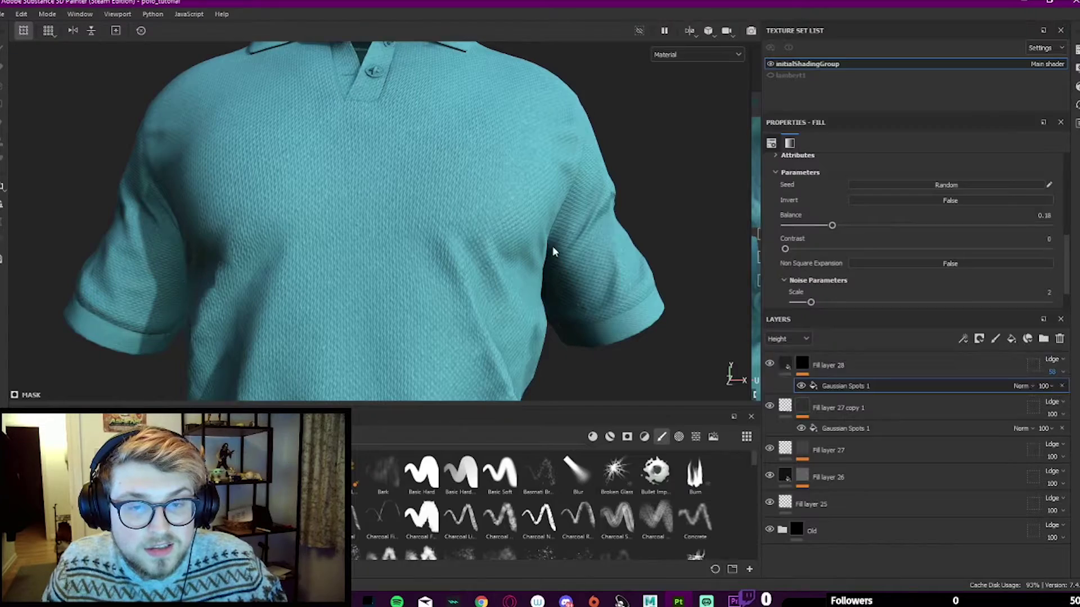
# Step: Examine the softened speck relief across the whole shirt at full size from several angles
pyautogui.press('Tab')
pyautogui.keyDown('alt'); pyautogui.moveTo(552, 245); pyautogui.dragTo(623, 231); pyautogui.keyUp('alt')
pyautogui.keyDown('alt'); pyautogui.moveTo(623, 232); pyautogui.dragTo(480, 202, button='right'); pyautogui.keyUp('alt')
pyautogui.keyDown('alt'); pyautogui.moveTo(480, 203); pyautogui.dragTo(431, 194); pyautogui.keyUp('alt')
pyautogui.keyDown('shift'); pyautogui.moveTo(430, 195); pyautogui.dragTo(444, 193, button='right'); pyautogui.keyUp('shift')
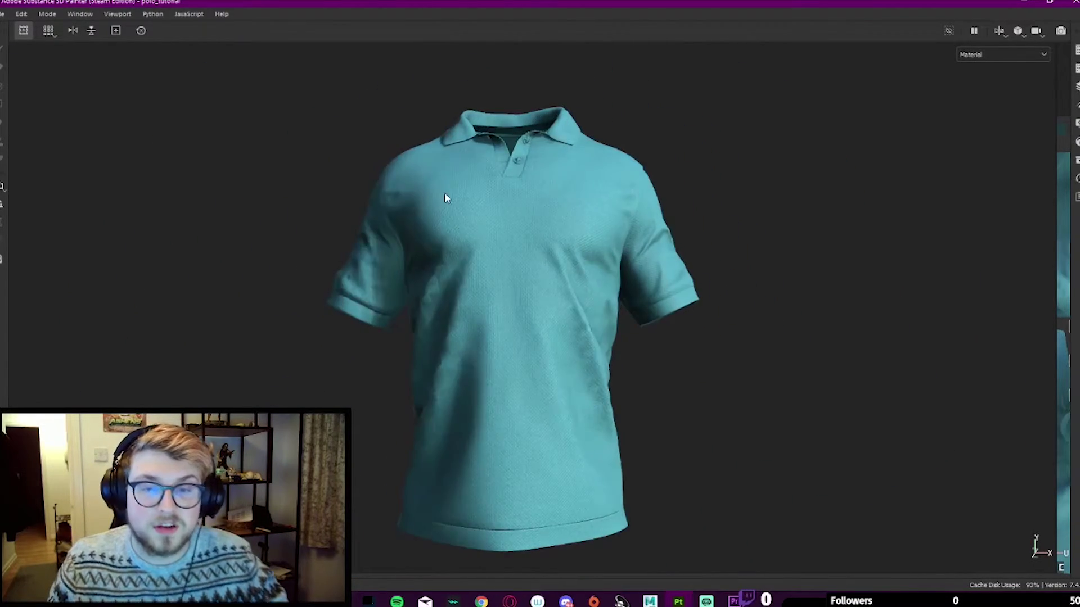
pyautogui.scroll(-3, 444, 192)
pyautogui.keyDown('alt'); pyautogui.moveTo(444, 192); pyautogui.dragTo(495, 220); pyautogui.keyUp('alt')
pyautogui.keyDown('shift'); pyautogui.moveTo(506, 222); pyautogui.dragTo(520, 213, button='right'); pyautogui.keyUp('shift')
pyautogui.scroll(4, 520, 214)
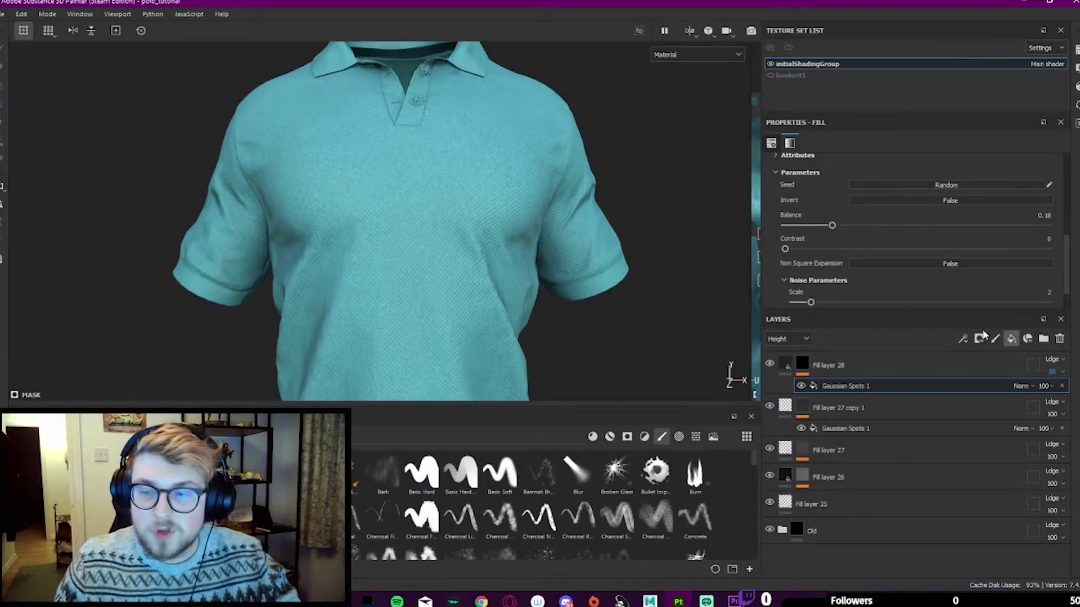
# Step: Add a color-only fill layer on top and mask it with the Grunge Dirt Splats bitmap
pyautogui.click(981, 337)
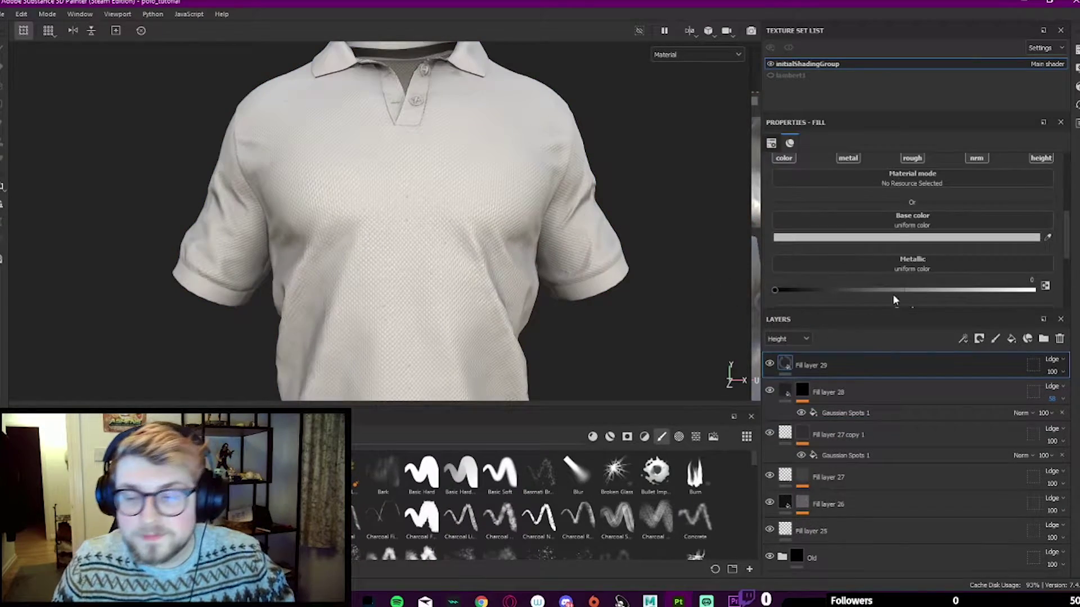
pyautogui.scroll(1, 788, 178)
pyautogui.rightClick(834, 367)
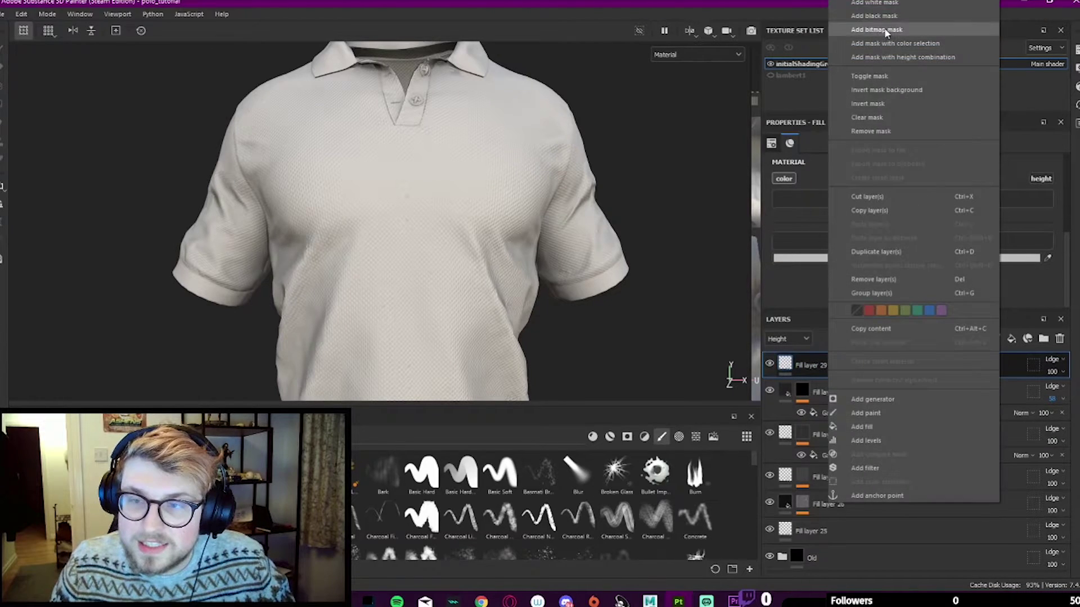
pyautogui.click(884, 28)
pyautogui.write('GRUNGE')
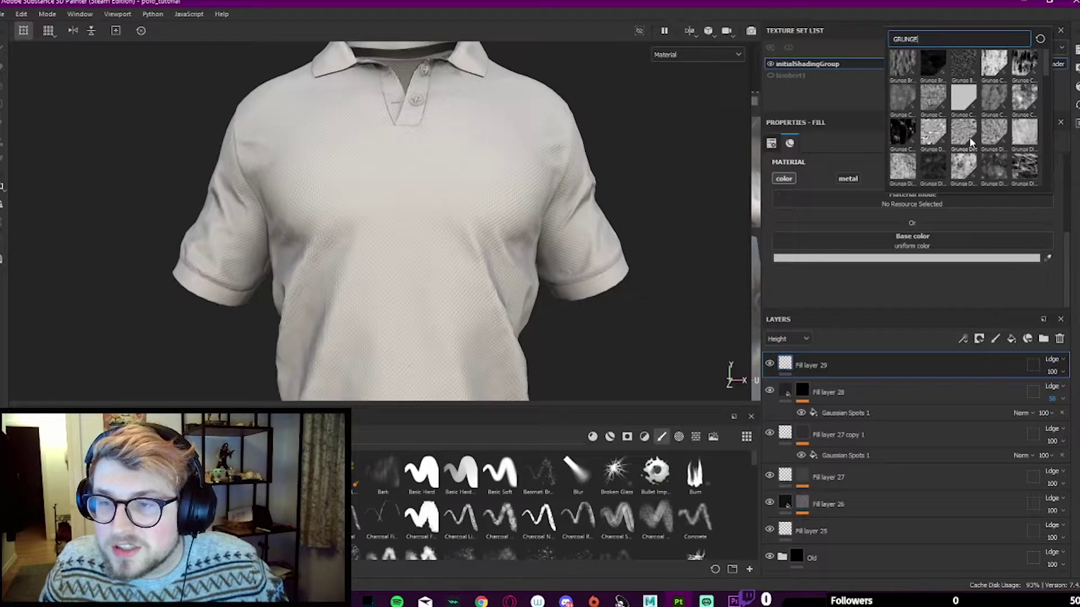
pyautogui.scroll(-3, 959, 138)
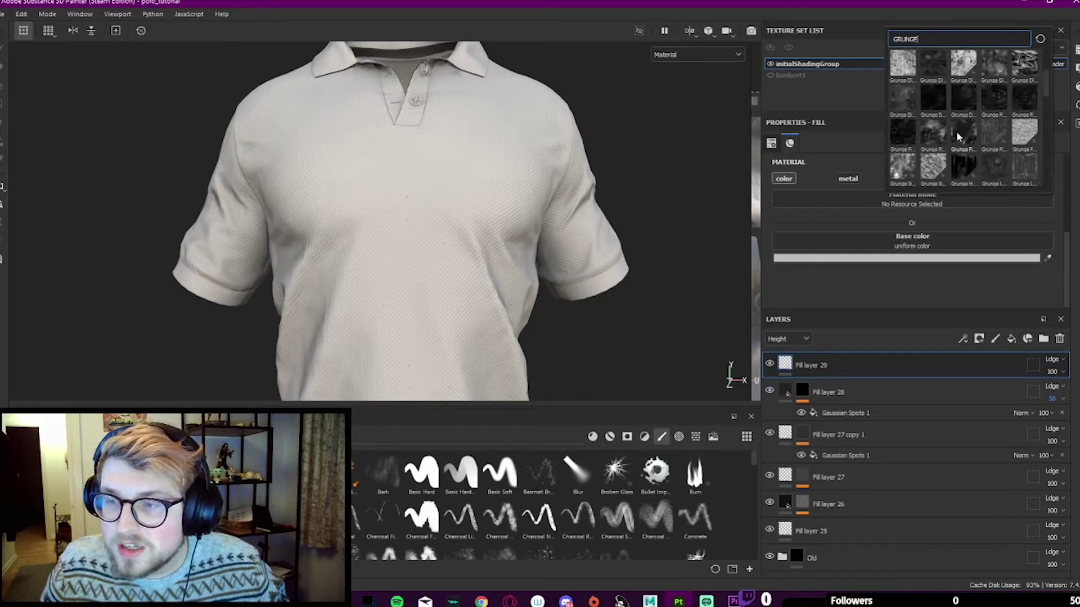
pyautogui.click(1025, 63)
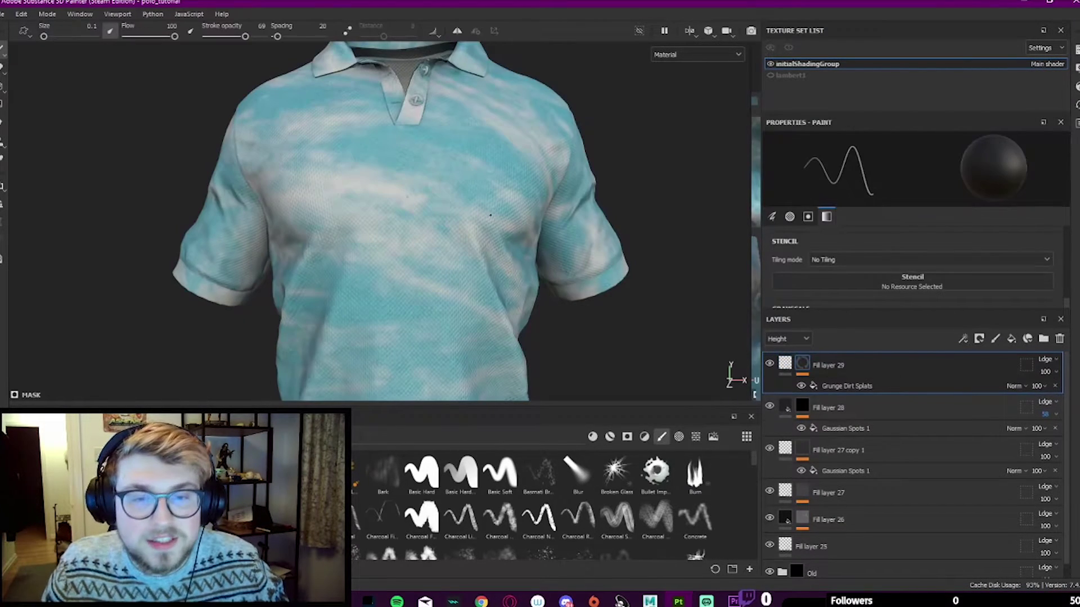
# Step: Set the Grunge Dirt Splats mask's UV scale to 8.4 and the layer's base color to muted purple 60647F
pyautogui.click(846, 386)
pyautogui.scroll(2, 866, 225)
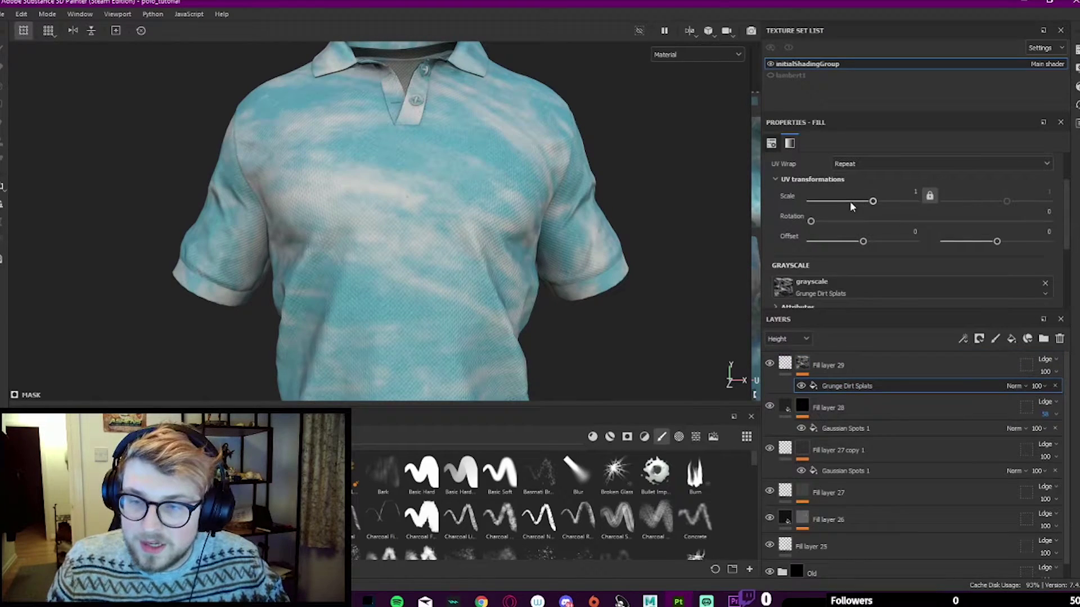
pyautogui.moveTo(874, 204); pyautogui.dragTo(876, 203)
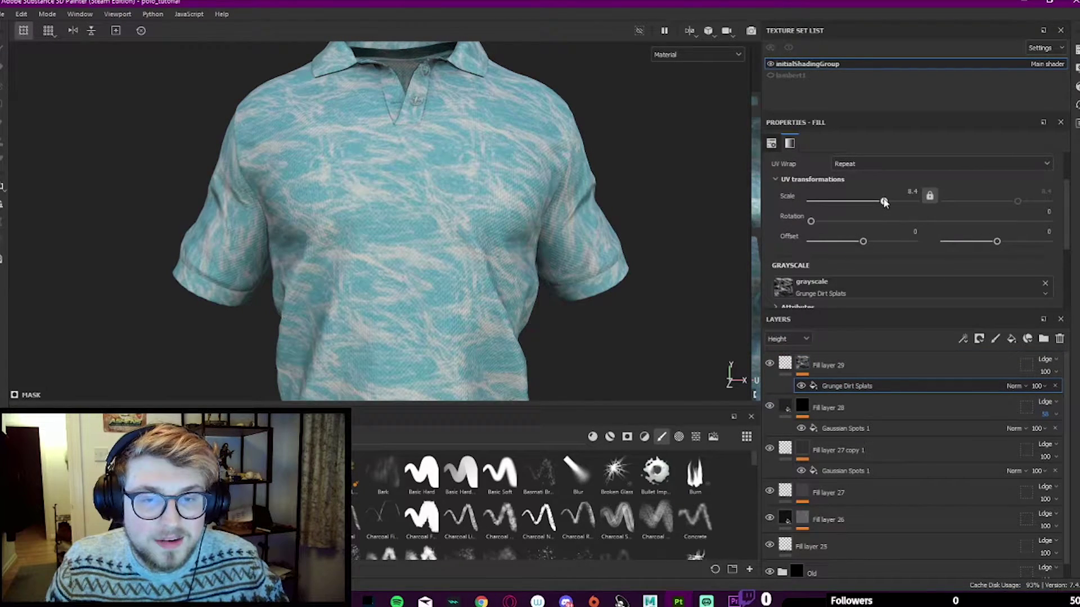
pyautogui.scroll(-3, 874, 204)
pyautogui.scroll(-2, 875, 204)
pyautogui.moveTo(917, 238)
pyautogui.mouseDown()
pyautogui.moveTo(854, 239)
pyautogui.moveTo(940, 239)
pyautogui.moveTo(930, 239)
pyautogui.mouseUp()
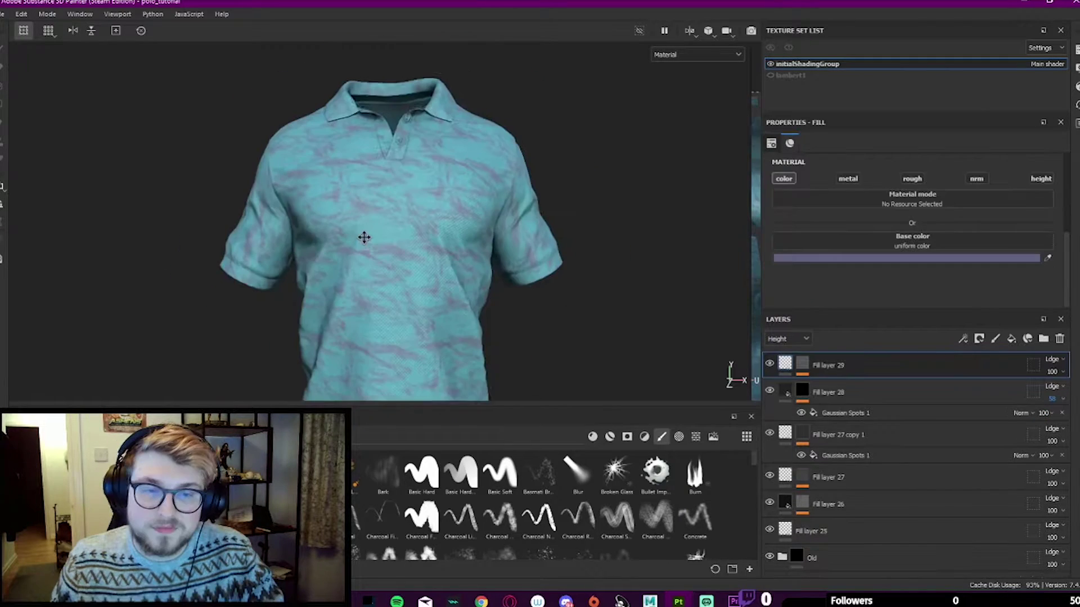
pyautogui.keyDown('alt'); pyautogui.moveTo(363, 238); pyautogui.dragTo(368, 224, button='middle'); pyautogui.keyUp('alt')
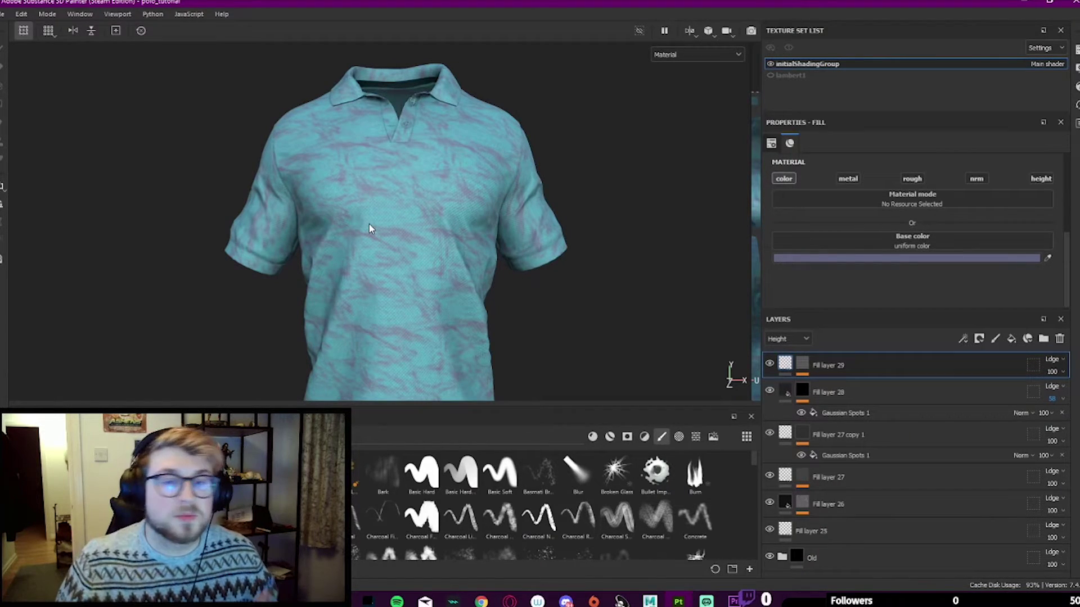
# Step: Change the grunge layer's base color to muted blue 3E7D9A
pyautogui.scroll(2, 369, 228)
pyautogui.click(827, 255)
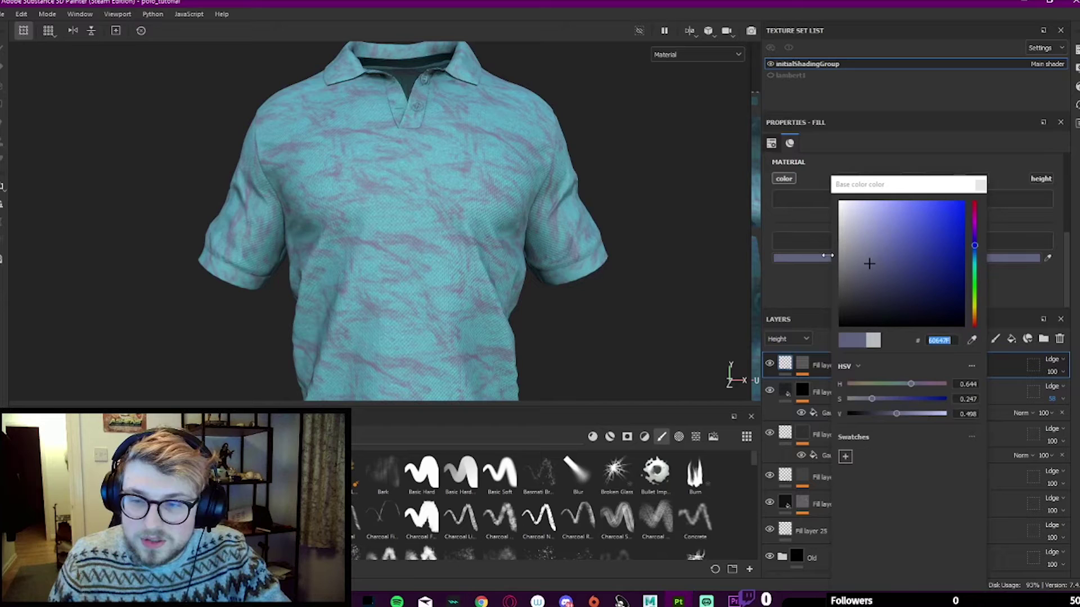
pyautogui.moveTo(864, 270)
pyautogui.mouseDown()
pyautogui.moveTo(866, 280)
pyautogui.moveTo(886, 270)
pyautogui.mouseUp()
pyautogui.click(975, 242)
pyautogui.moveTo(975, 241); pyautogui.dragTo(974, 245)
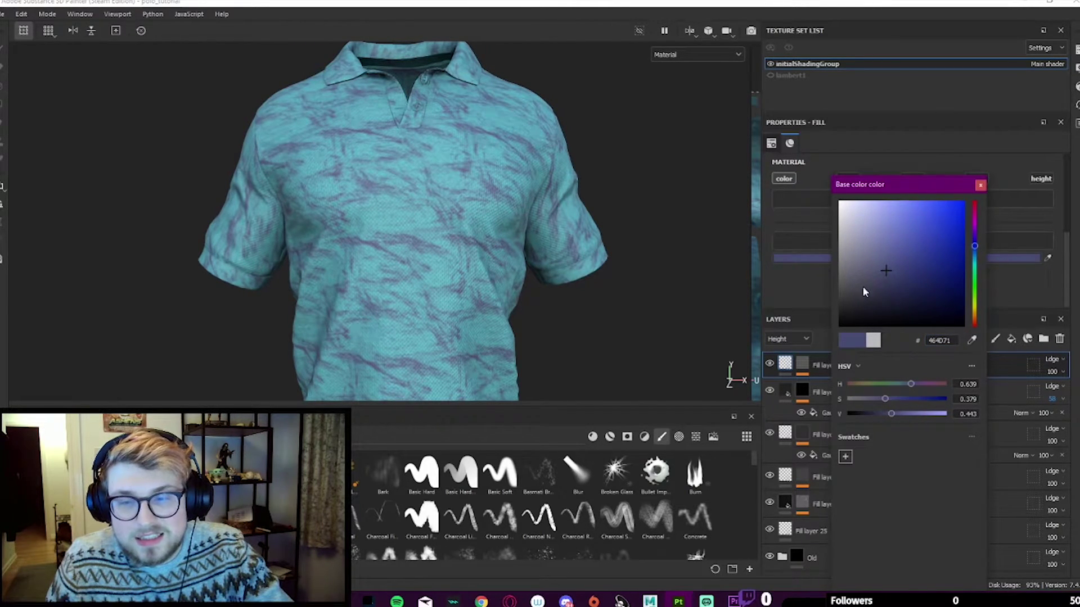
pyautogui.moveTo(893, 261)
pyautogui.mouseDown()
pyautogui.moveTo(907, 262)
pyautogui.moveTo(894, 253)
pyautogui.moveTo(909, 248)
pyautogui.mouseUp()
pyautogui.moveTo(974, 260); pyautogui.dragTo(913, 252)
pyautogui.click(912, 255)
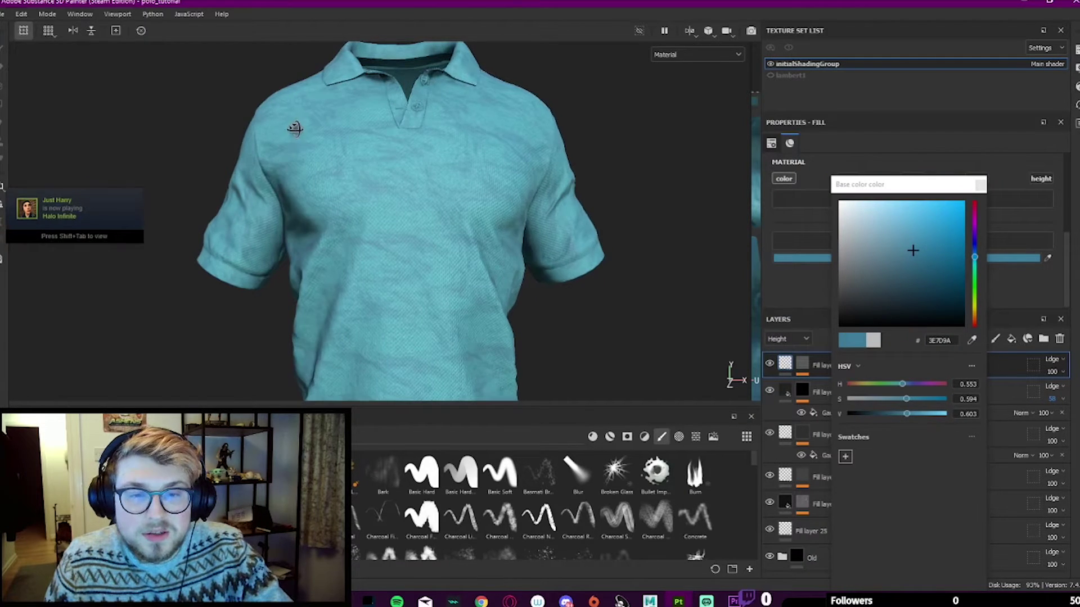
pyautogui.click(980, 184)
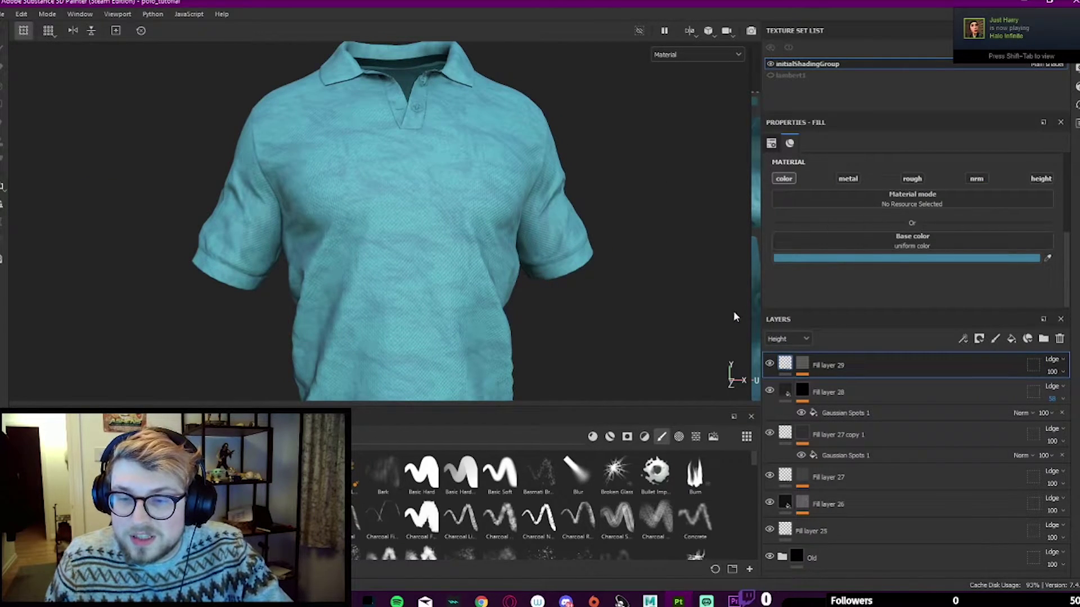
# Step: Reduce the grunge layer's opacity in the Base color channel and view the shirt at full size
pyautogui.click(787, 339)
pyautogui.click(781, 348)
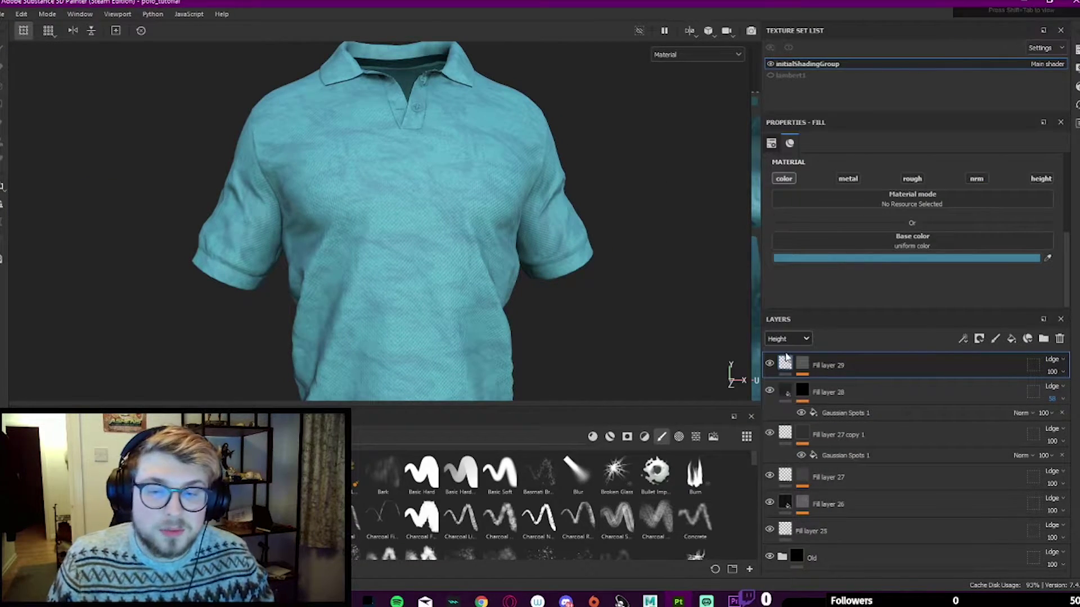
pyautogui.click(1053, 372)
pyautogui.moveTo(1063, 392); pyautogui.dragTo(1060, 393)
pyautogui.press('Tab')
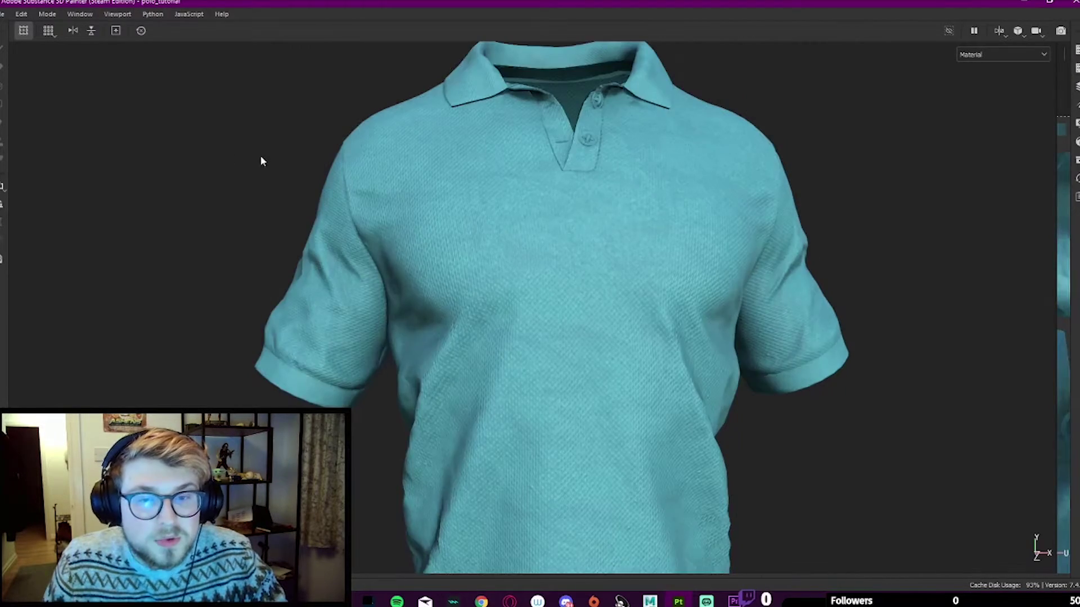
# Step: Fine-tune the blue grunge layer's opacity in the Base color channel to 44, checking the result on the full-size shirt
pyautogui.press('f')
pyautogui.press('Tab')
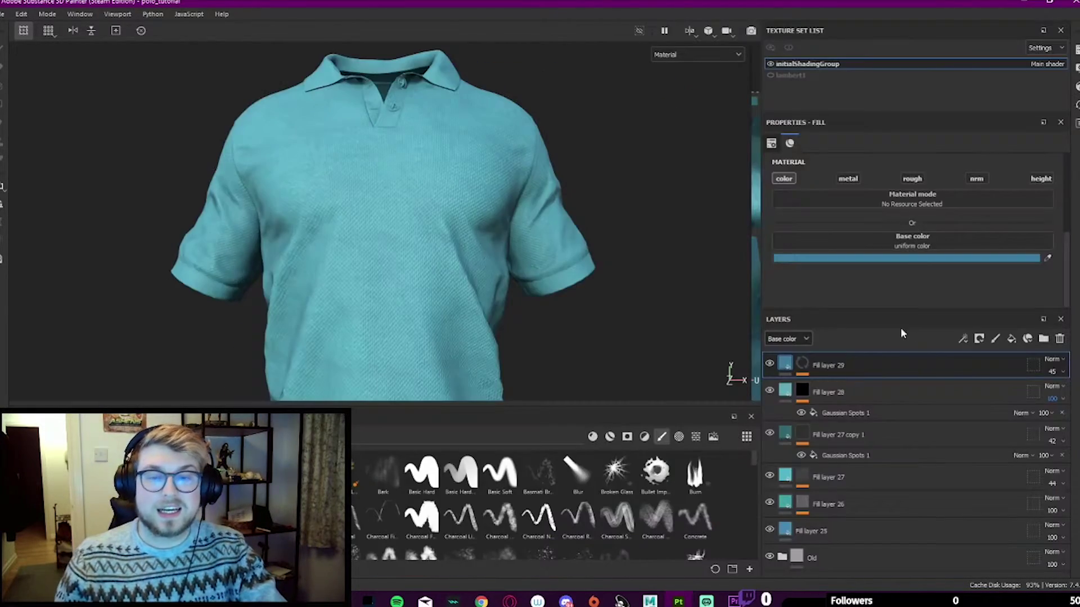
pyautogui.moveTo(1059, 393); pyautogui.dragTo(1052, 392)
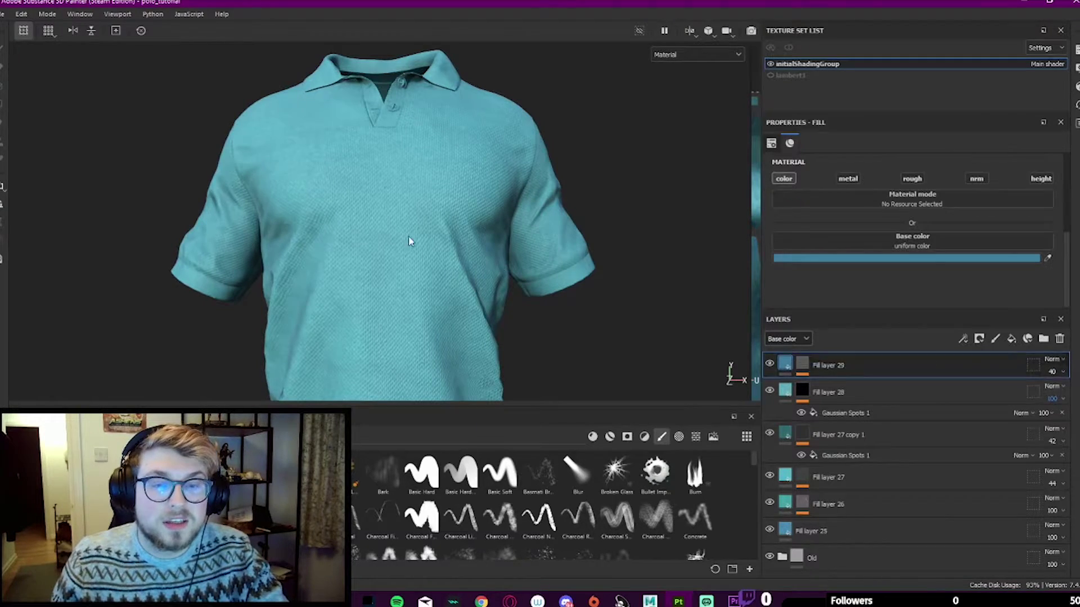
pyautogui.press('Tab')
pyautogui.keyDown('alt'); pyautogui.moveTo(419, 242); pyautogui.dragTo(518, 214); pyautogui.keyUp('alt')
pyautogui.press('Tab')
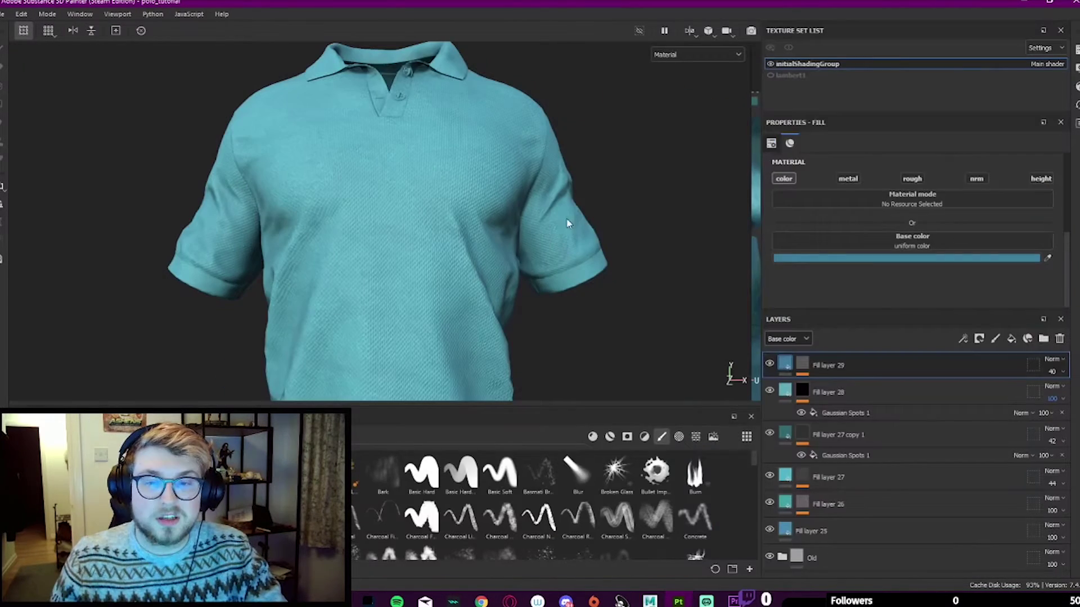
pyautogui.moveTo(1056, 392); pyautogui.dragTo(1058, 392)
pyautogui.press('Tab')
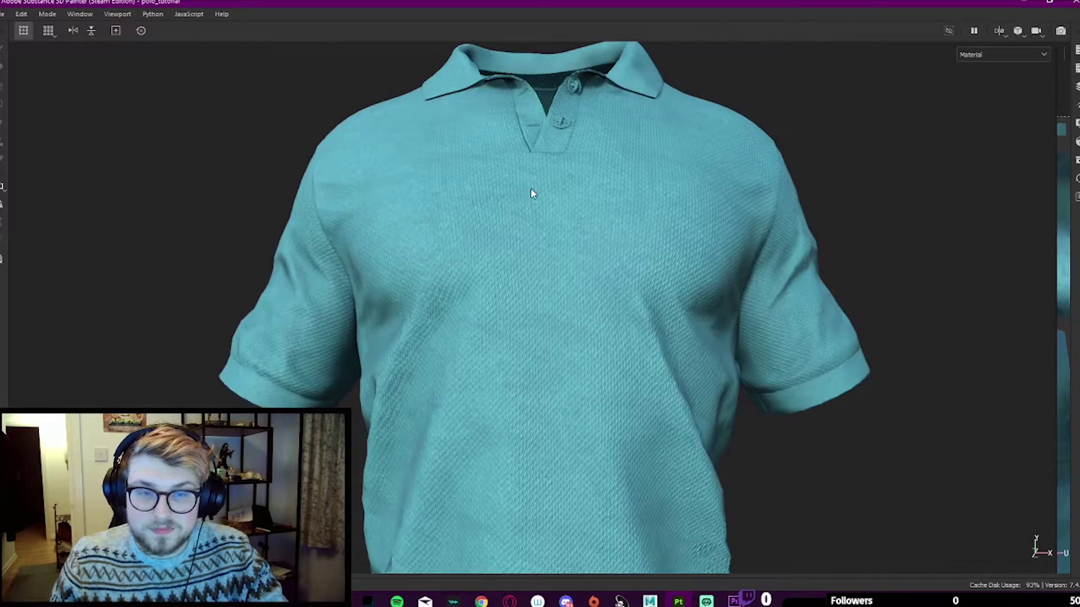
pyautogui.scroll(-3, 527, 185)
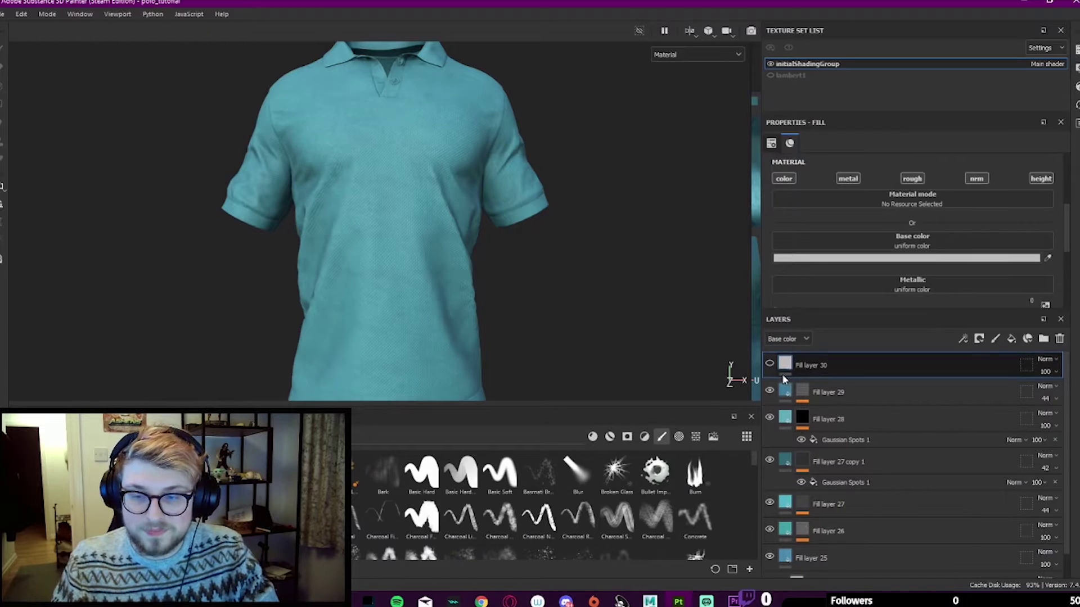
# Step: Make the new top fill layer visible and mask it with the Grunge Scratches Rough bitmap
pyautogui.click(770, 363)
pyautogui.rightClick(875, 364)
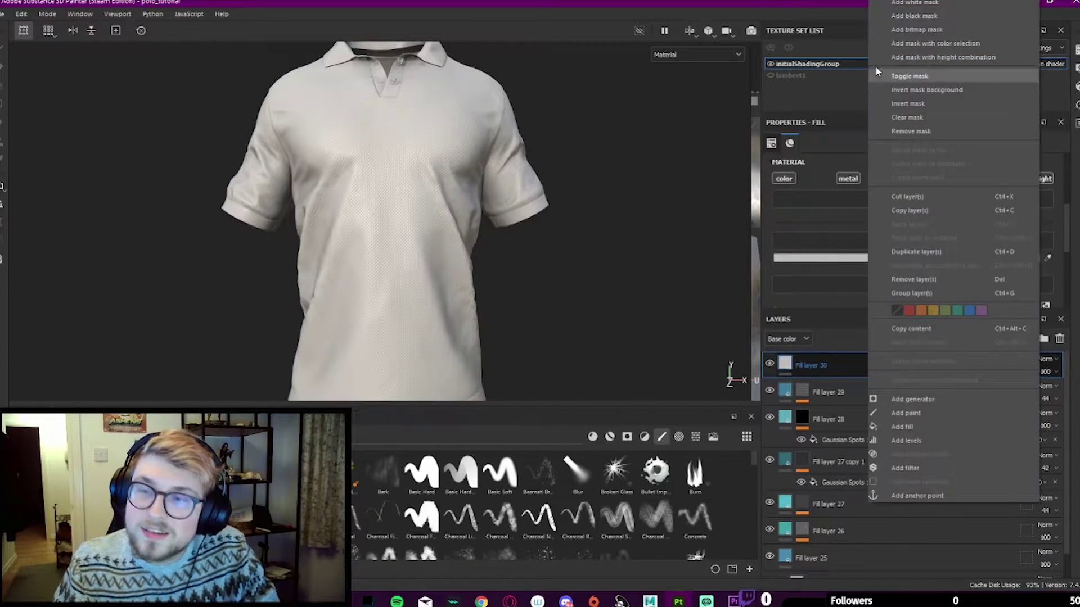
pyautogui.click(950, 36)
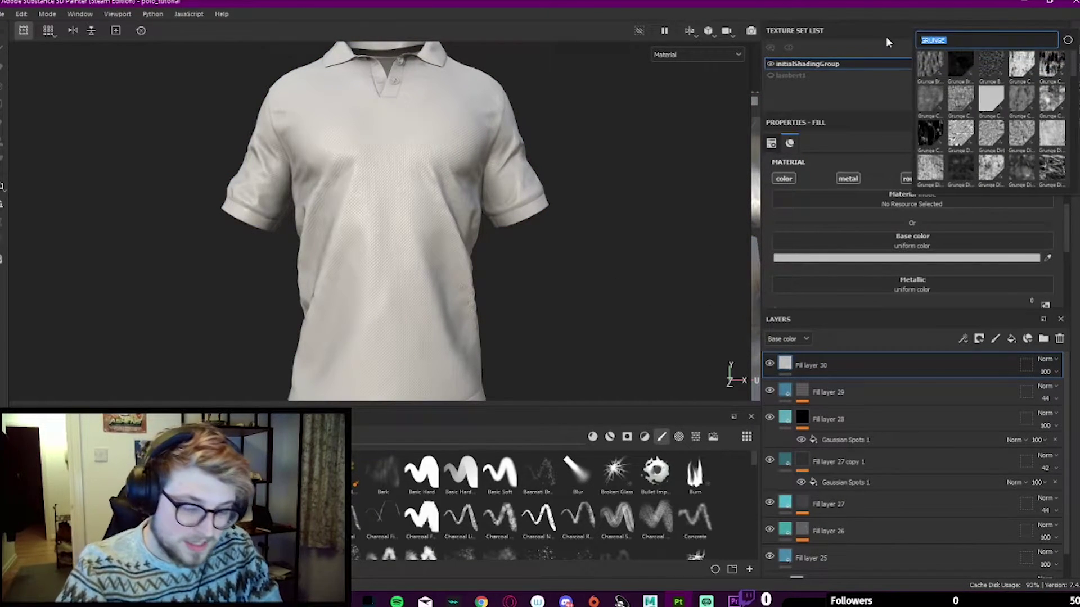
pyautogui.write('SCRATCHES')
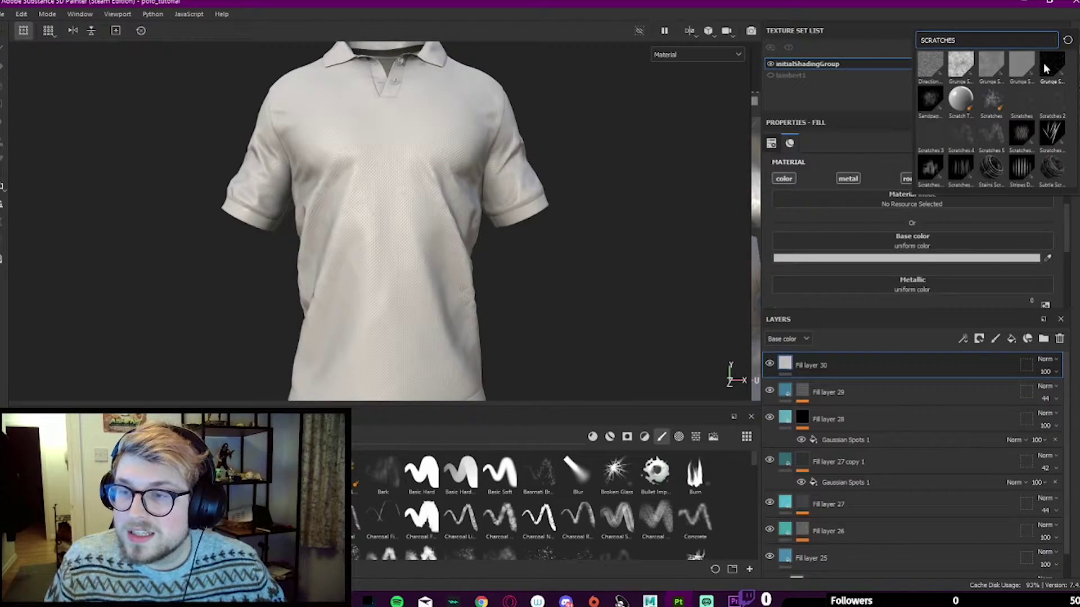
pyautogui.click(1047, 67)
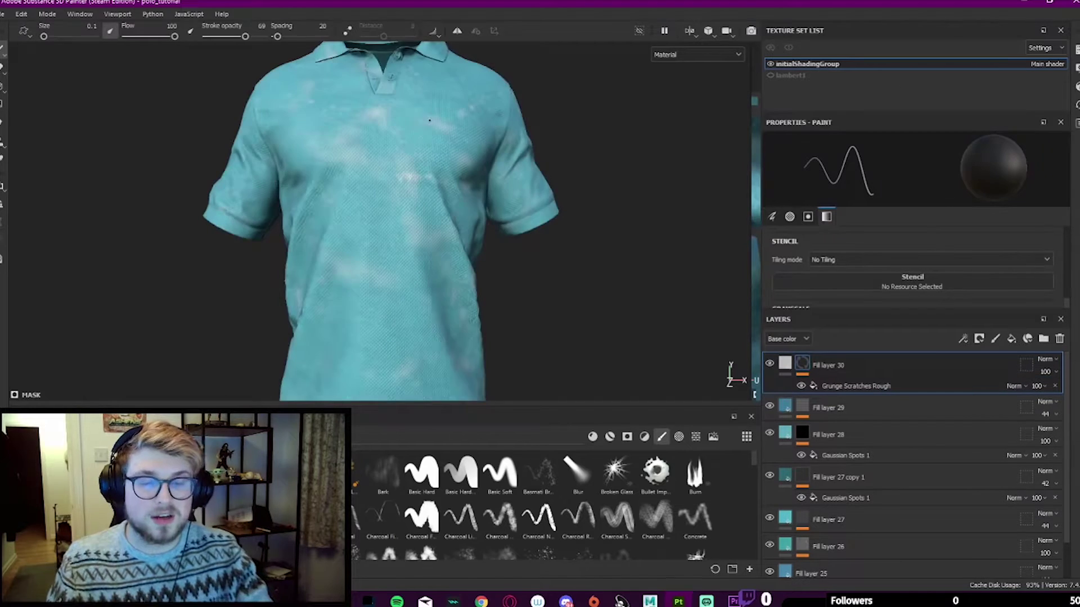
# Step: Set the Grunge Scratches Rough mask's UV scale to 18.51 and its balance to 0.26
pyautogui.click(881, 386)
pyautogui.scroll(2, 888, 205)
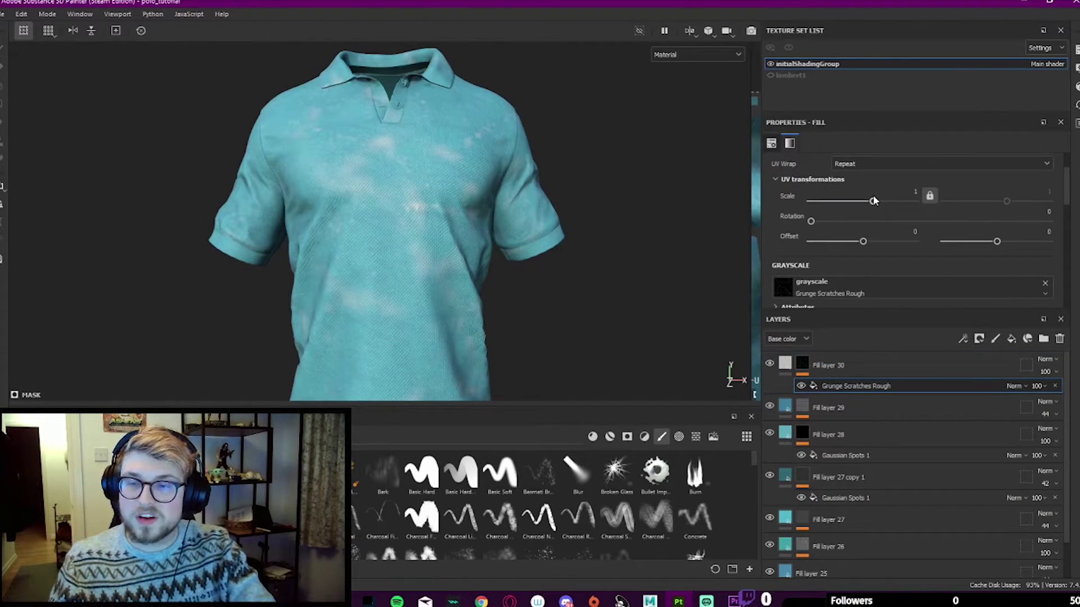
pyautogui.moveTo(873, 201); pyautogui.dragTo(884, 203)
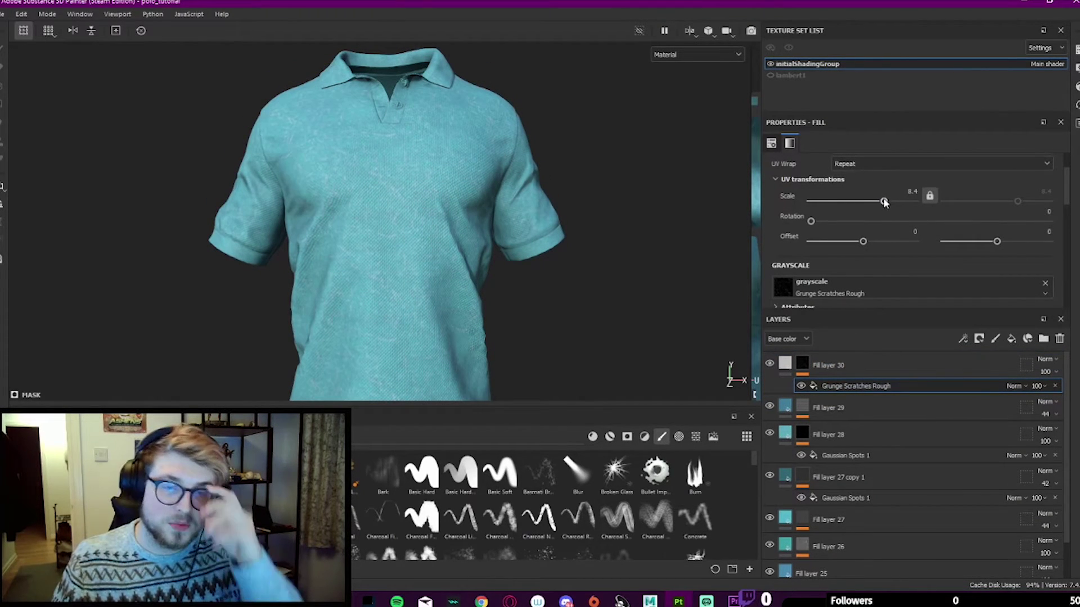
pyautogui.scroll(-4, 360, 162)
pyautogui.scroll(7, 318, 151)
pyautogui.keyDown('alt'); pyautogui.moveTo(332, 145); pyautogui.dragTo(441, 149, button='middle'); pyautogui.keyUp('alt')
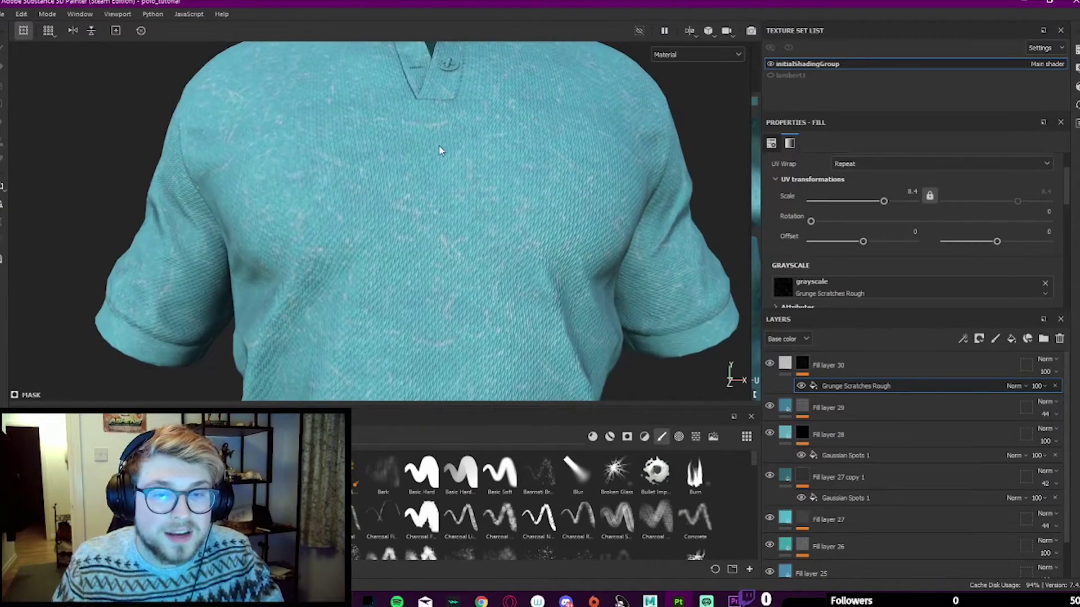
pyautogui.keyDown('shift'); pyautogui.moveTo(441, 149); pyautogui.dragTo(450, 146, button='right'); pyautogui.keyUp('shift')
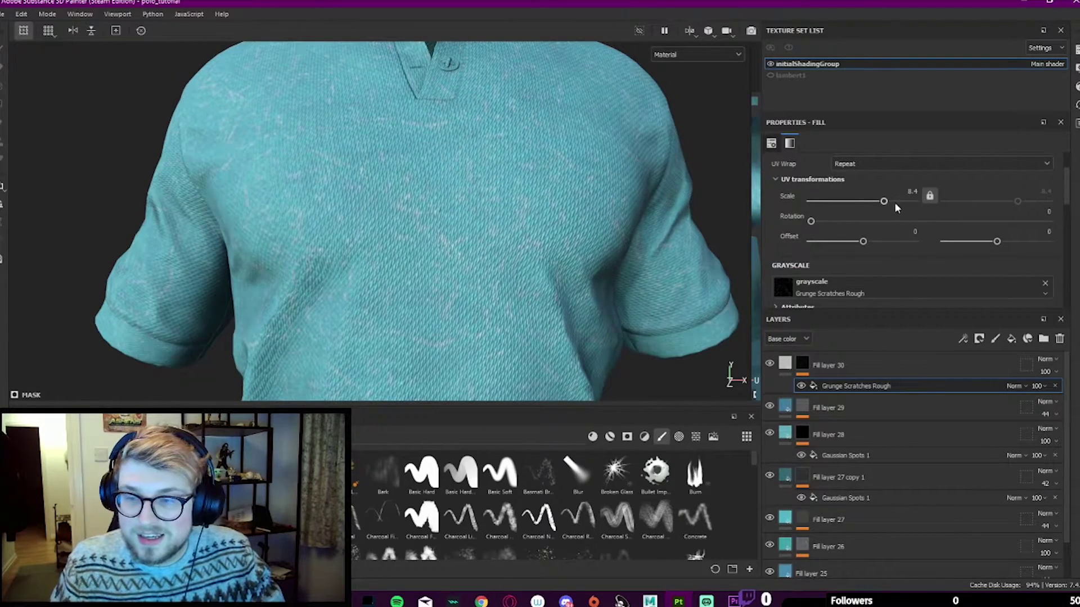
pyautogui.moveTo(883, 201); pyautogui.dragTo(890, 202)
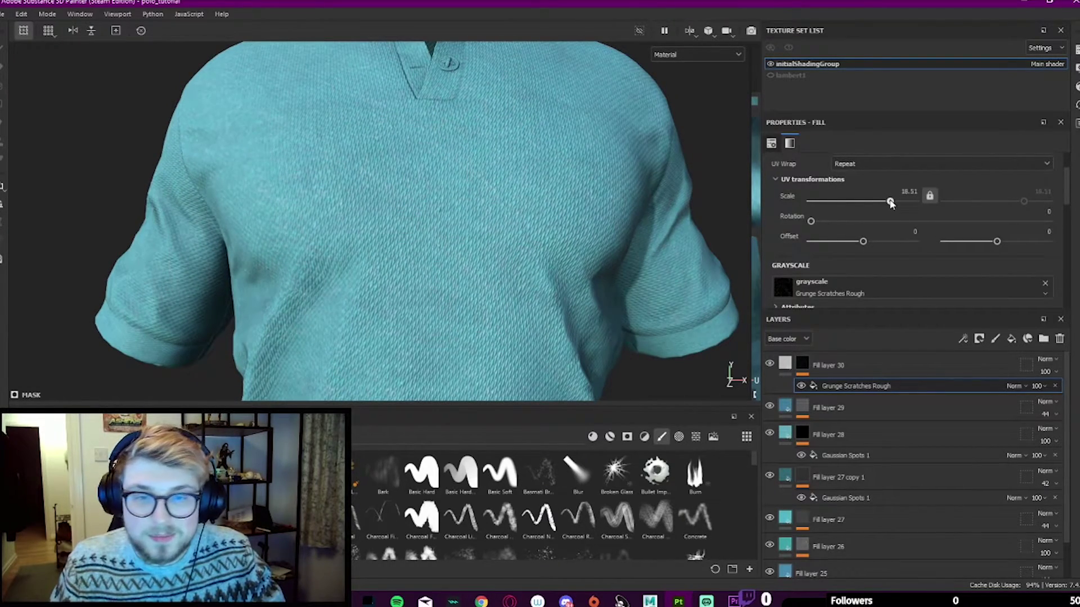
pyautogui.scroll(-3, 871, 232)
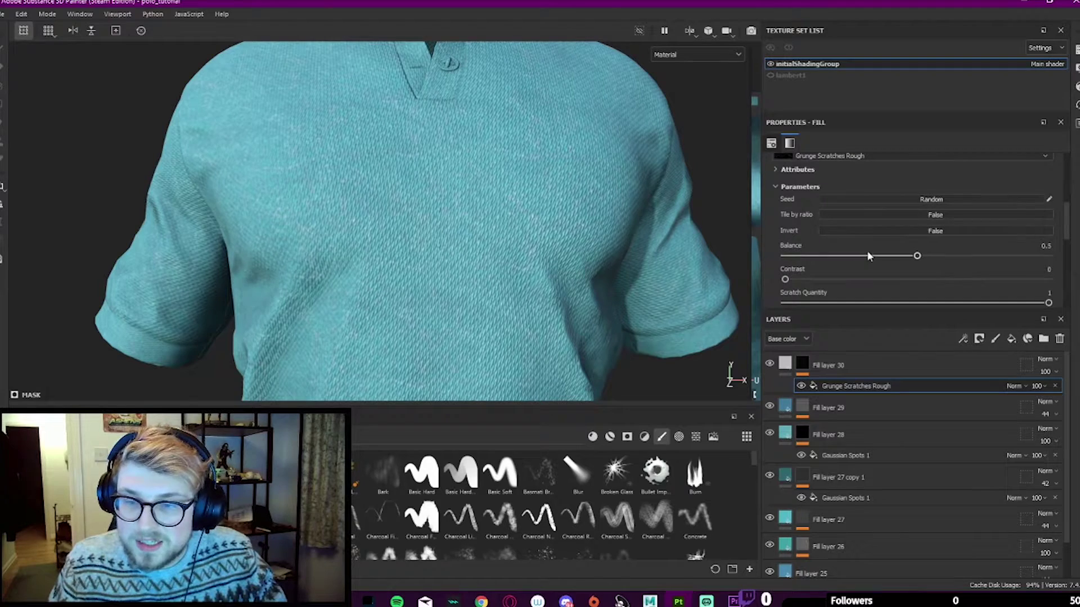
pyautogui.moveTo(868, 256); pyautogui.dragTo(862, 255)
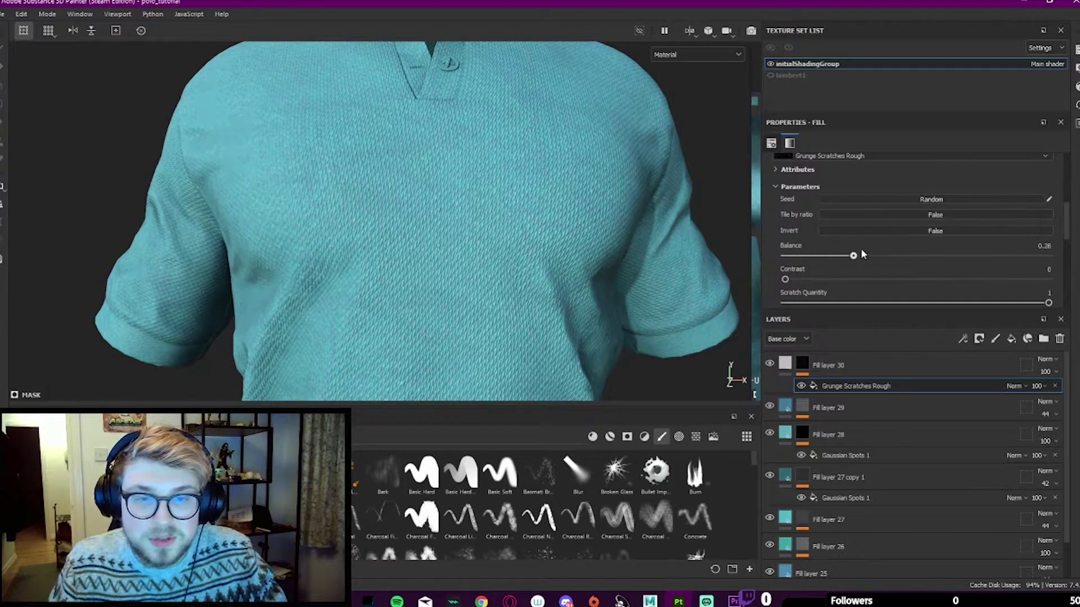
# Step: Limit the scratches layer to the color channel and set its base color to bright red FF0000
pyautogui.click(785, 364)
pyautogui.scroll(2, 849, 200)
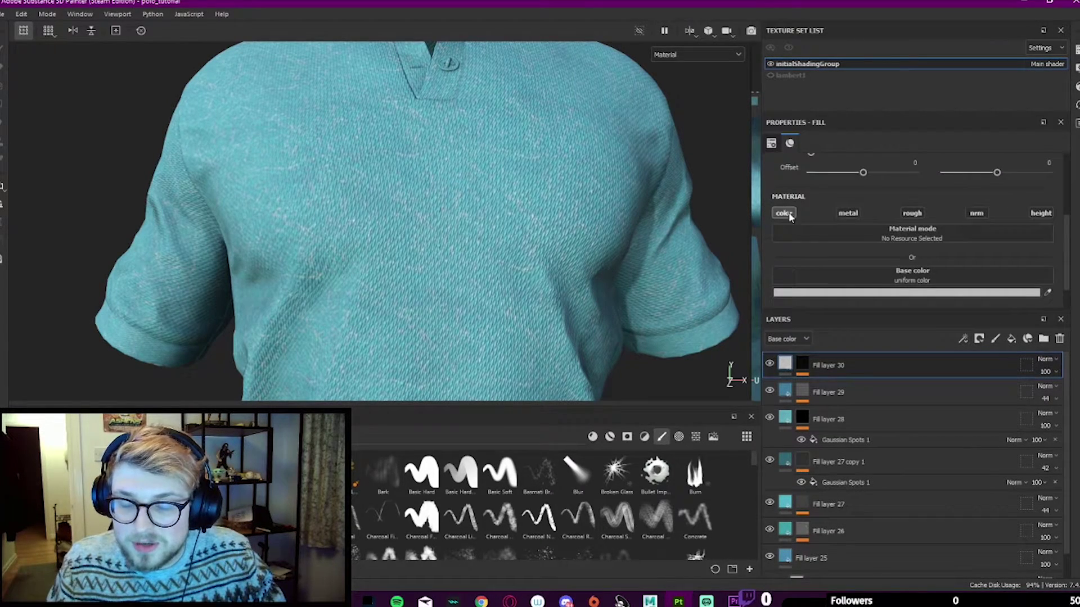
pyautogui.click(851, 291)
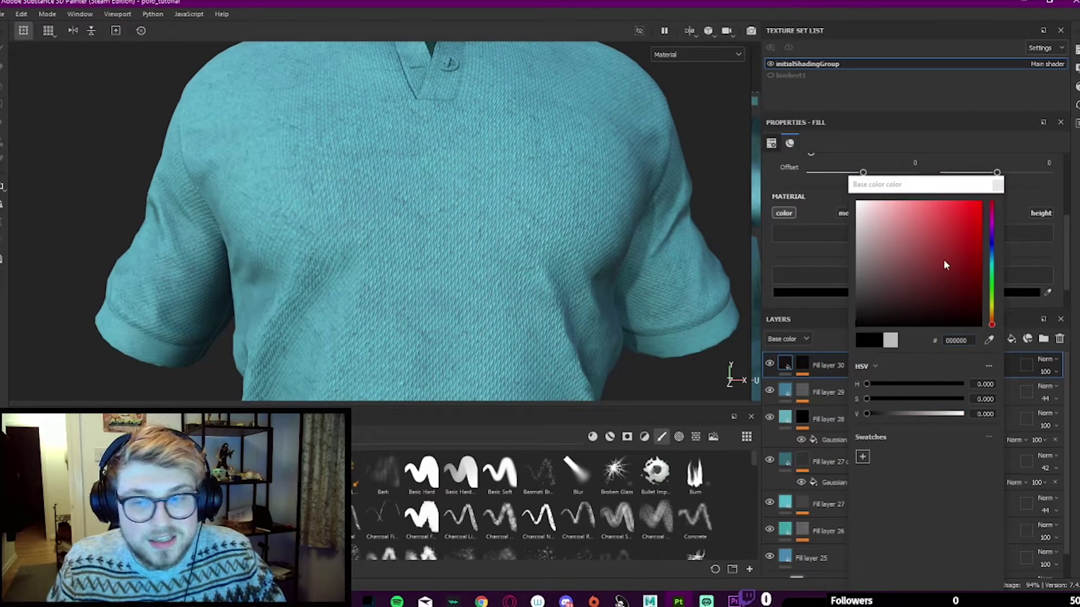
pyautogui.moveTo(943, 259); pyautogui.dragTo(1036, 143)
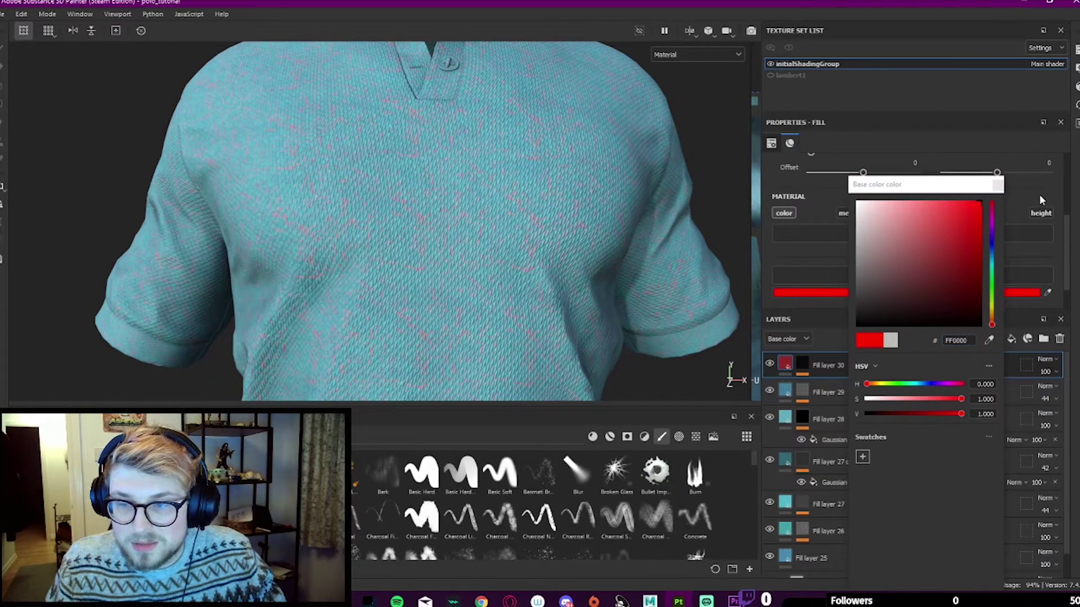
pyautogui.click(997, 185)
# Step: Raise the Grunge Scratches Rough mask's balance to 0.94 and inspect the scratches across the chest and sleeve
pyautogui.click(804, 362)
pyautogui.click(838, 385)
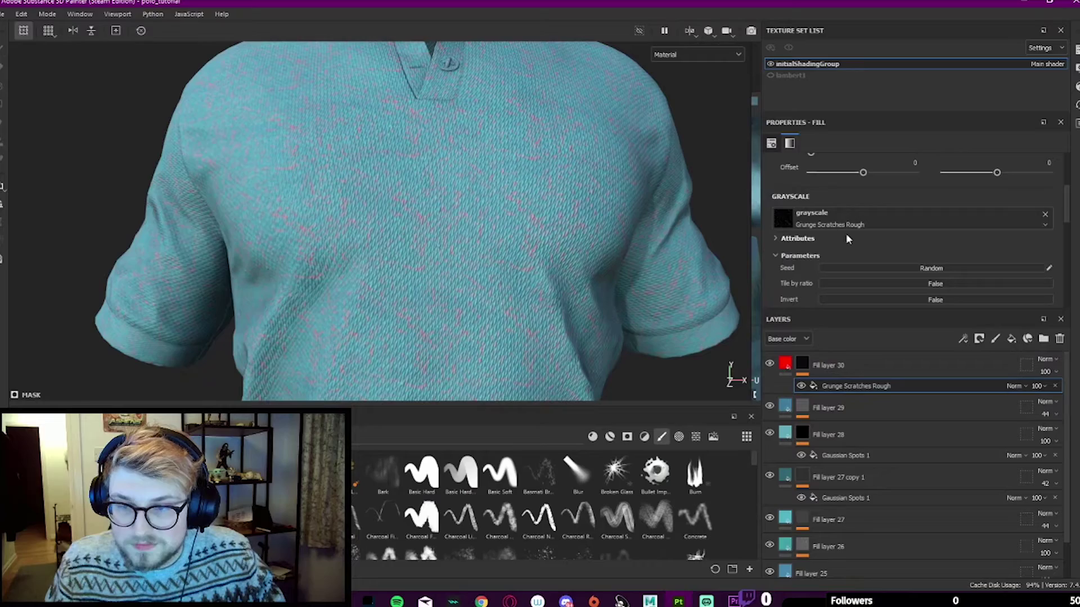
pyautogui.scroll(2, 817, 237)
pyautogui.scroll(-4, 820, 243)
pyautogui.scroll(-1, 819, 243)
pyautogui.moveTo(953, 221); pyautogui.dragTo(1033, 224)
pyautogui.scroll(3, 374, 123)
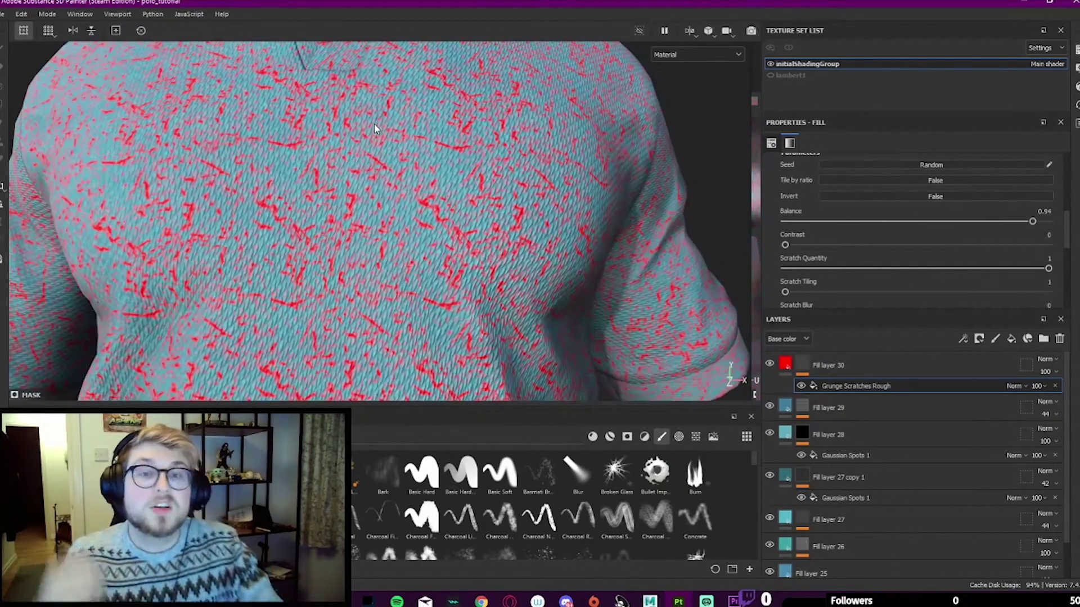
pyautogui.scroll(-2, 373, 123)
pyautogui.keyDown('alt'); pyautogui.moveTo(357, 148); pyautogui.dragTo(408, 191); pyautogui.keyUp('alt')
pyautogui.scroll(2, 408, 191)
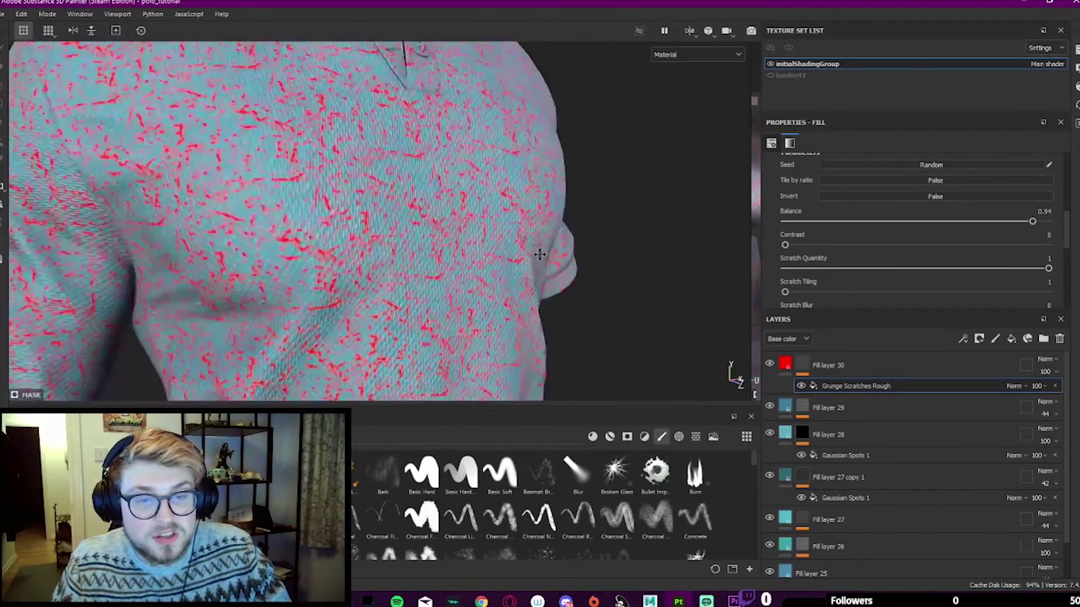
pyautogui.keyDown('alt'); pyautogui.moveTo(407, 191); pyautogui.dragTo(581, 226, button='middle'); pyautogui.keyUp('alt')
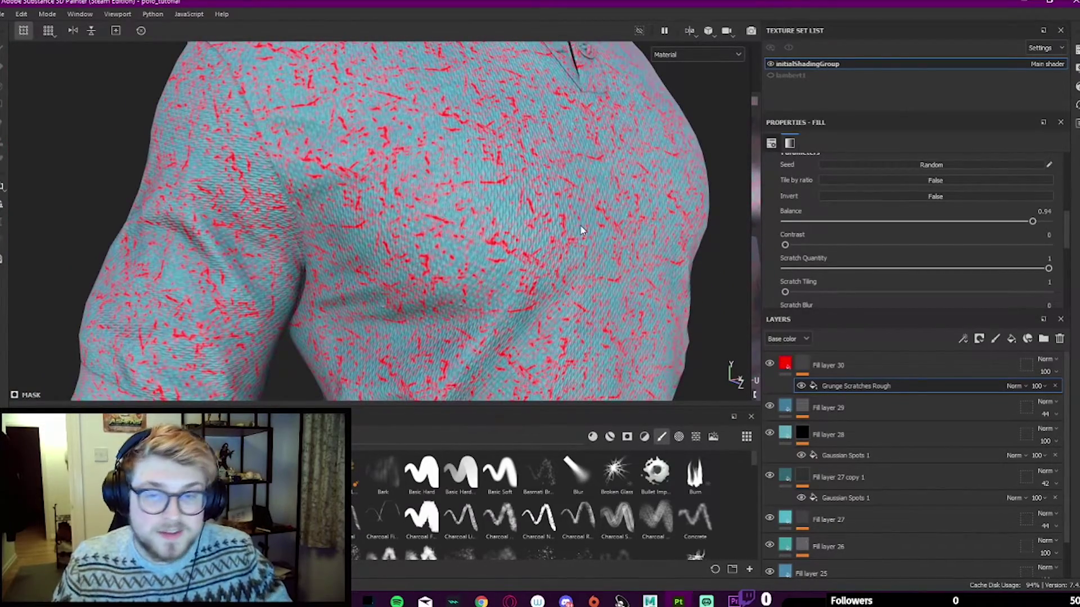
pyautogui.scroll(1, 457, 138)
pyautogui.keyDown('alt'); pyautogui.moveTo(458, 133); pyautogui.dragTo(428, 157, button='middle'); pyautogui.keyUp('alt')
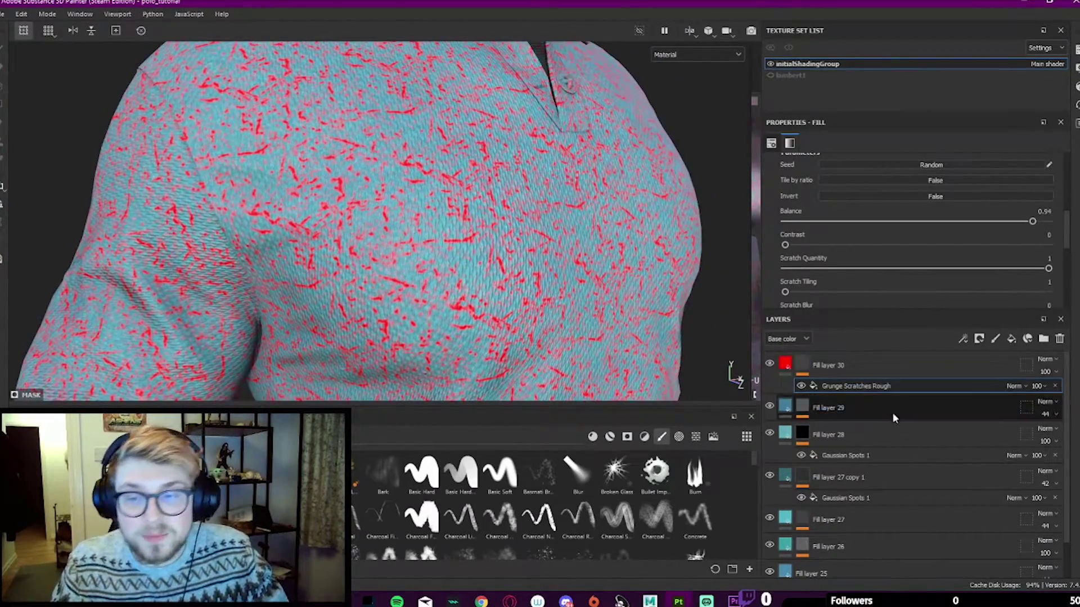
# Step: Lower the Grunge Scratches Rough mask's balance and set the scratches layer's base color to black 000000
pyautogui.click(913, 223)
pyautogui.moveTo(913, 223)
pyautogui.mouseDown()
pyautogui.moveTo(1001, 225)
pyautogui.moveTo(880, 224)
pyautogui.moveTo(923, 223)
pyautogui.moveTo(908, 223)
pyautogui.mouseUp()
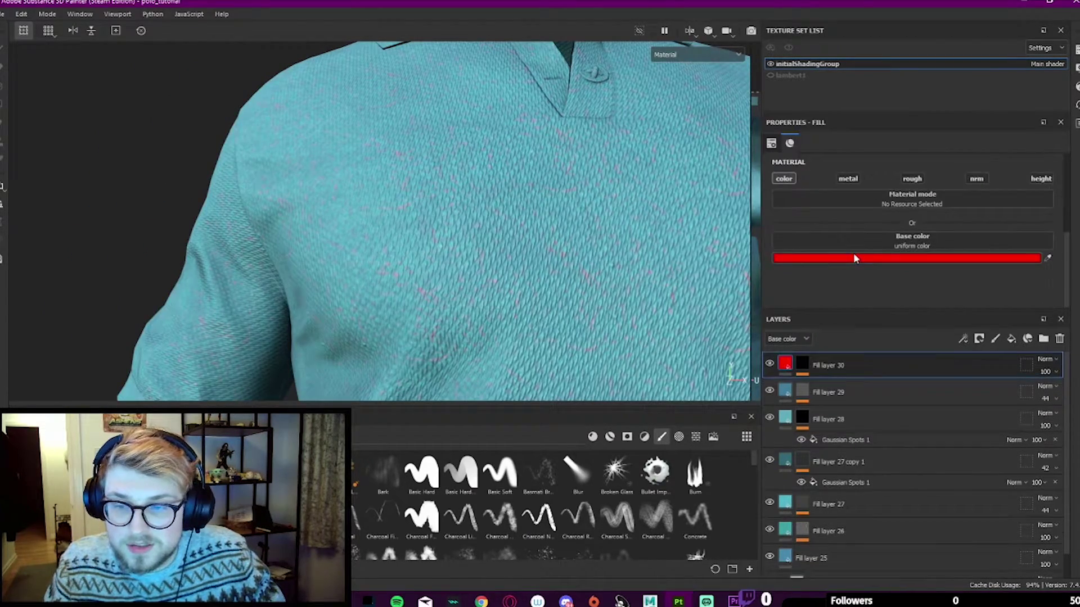
pyautogui.click(854, 258)
pyautogui.click(871, 239)
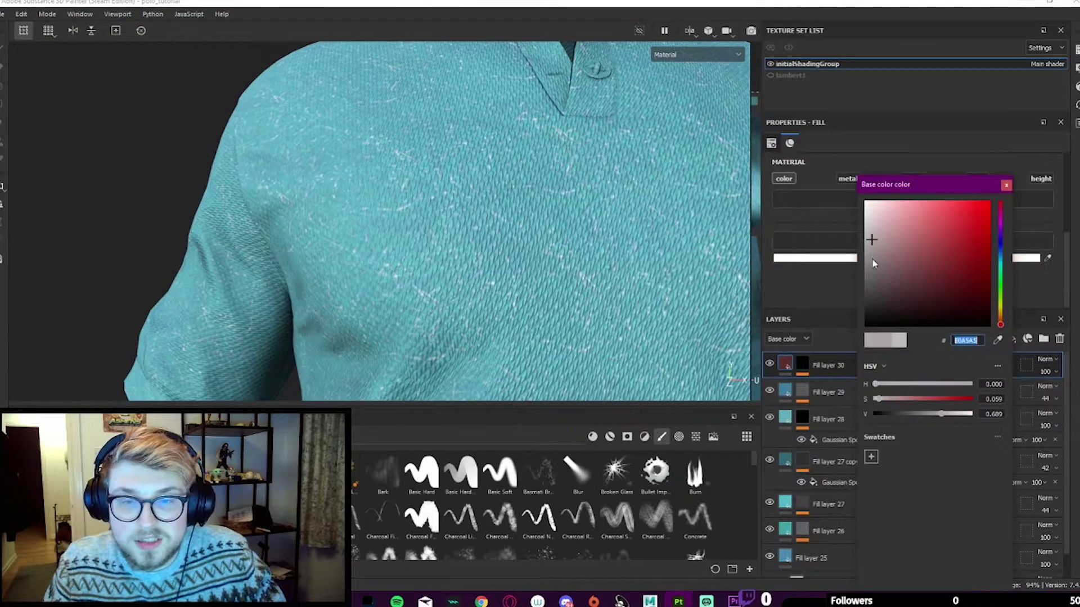
pyautogui.moveTo(873, 263); pyautogui.dragTo(814, 363)
pyautogui.keyDown('alt'); pyautogui.moveTo(501, 180); pyautogui.dragTo(464, 131, button='middle'); pyautogui.keyUp('alt')
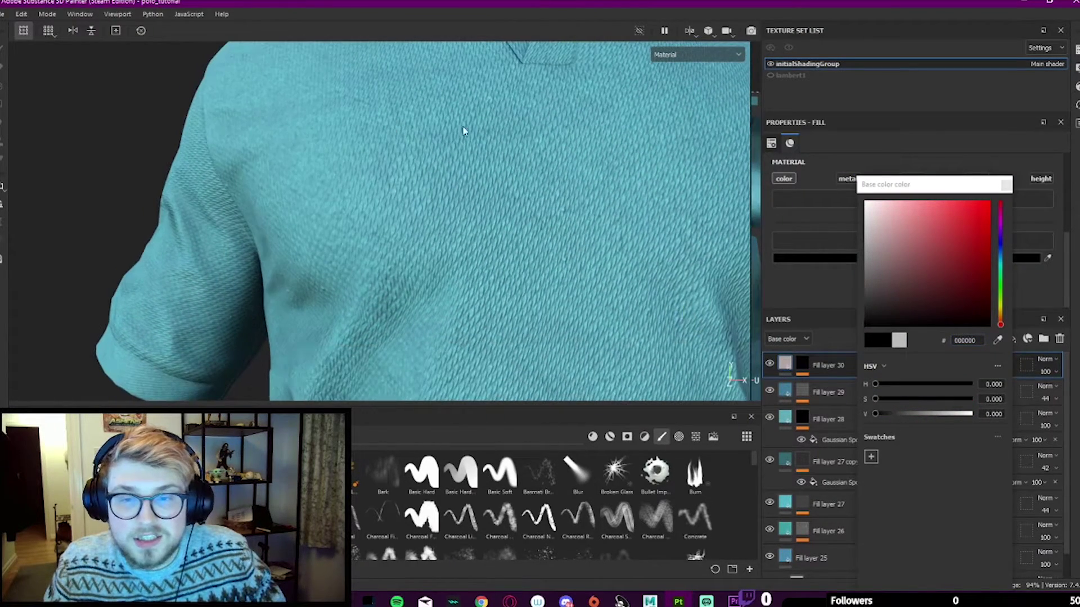
pyautogui.click(1007, 186)
# Step: Enable roughness and height on the scratches layer, with roughness at 0.2954 and height at 0.1118
pyautogui.click(914, 179)
pyautogui.scroll(-1, 884, 266)
pyautogui.moveTo(851, 290); pyautogui.dragTo(916, 288)
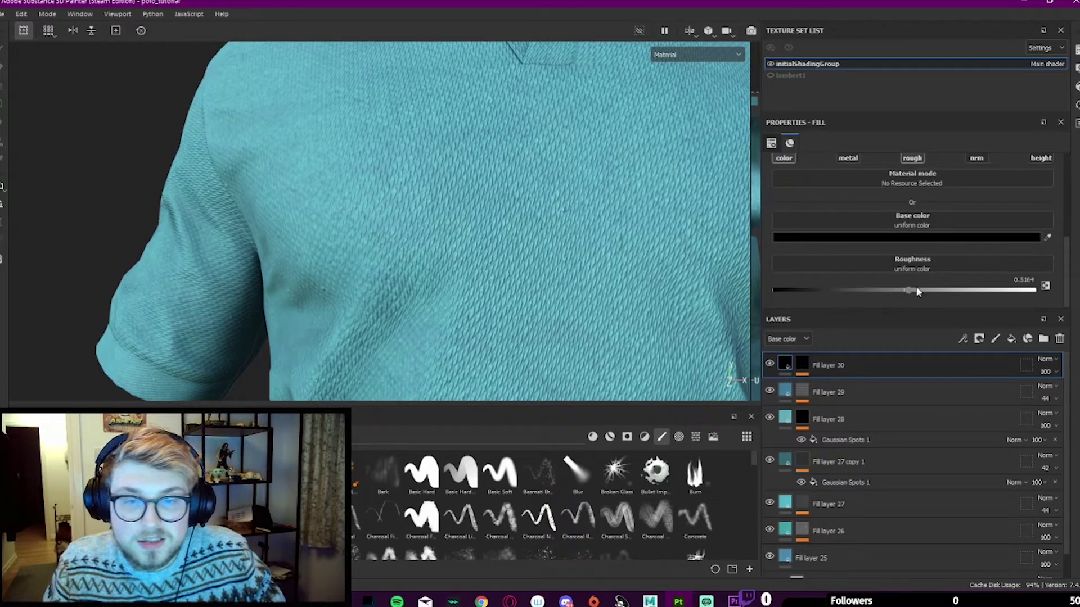
pyautogui.click(1041, 159)
pyautogui.scroll(-1, 953, 231)
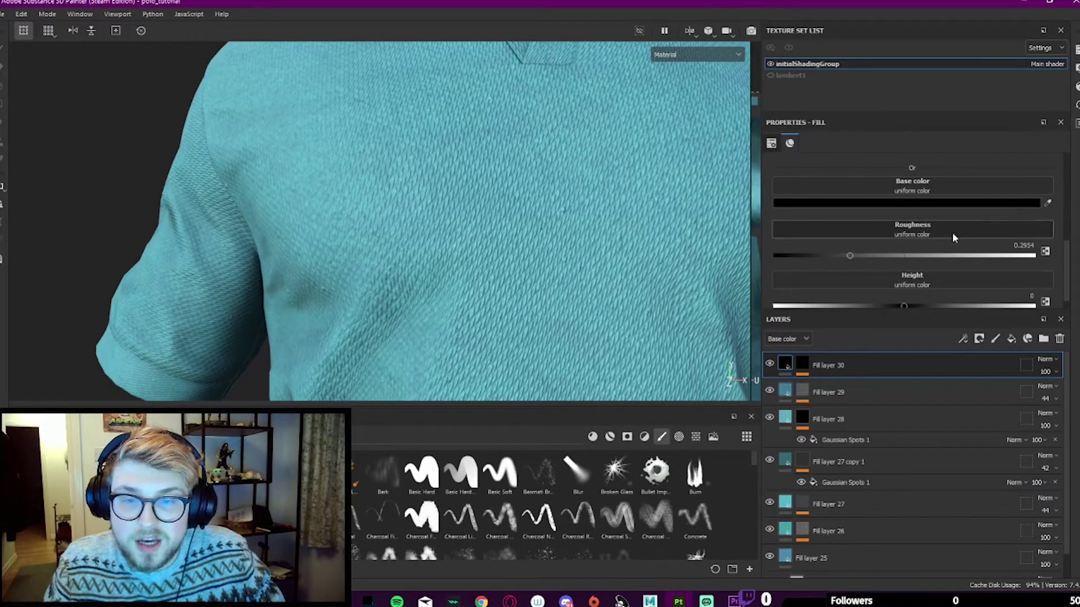
pyautogui.click(954, 300)
pyautogui.moveTo(936, 296); pyautogui.dragTo(919, 298)
# Step: Examine the raised scratch detail in the weave up close and across the front and back of the shirt
pyautogui.scroll(-5, 486, 153)
pyautogui.scroll(2, 458, 162)
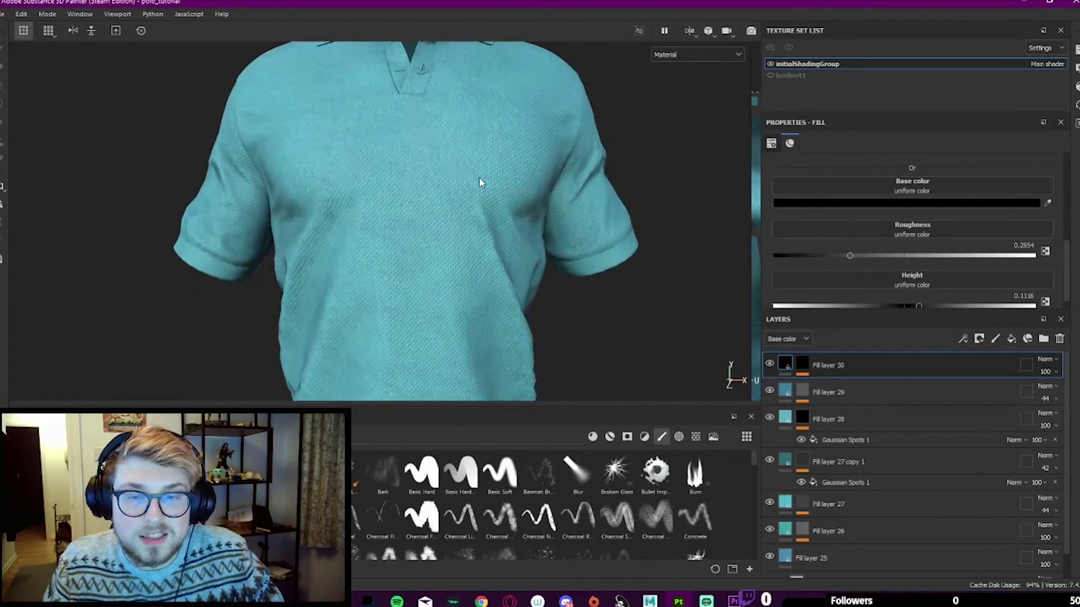
pyautogui.scroll(2, 484, 163)
pyautogui.scroll(-2, 492, 174)
pyautogui.scroll(6, 472, 242)
pyautogui.scroll(-4, 460, 262)
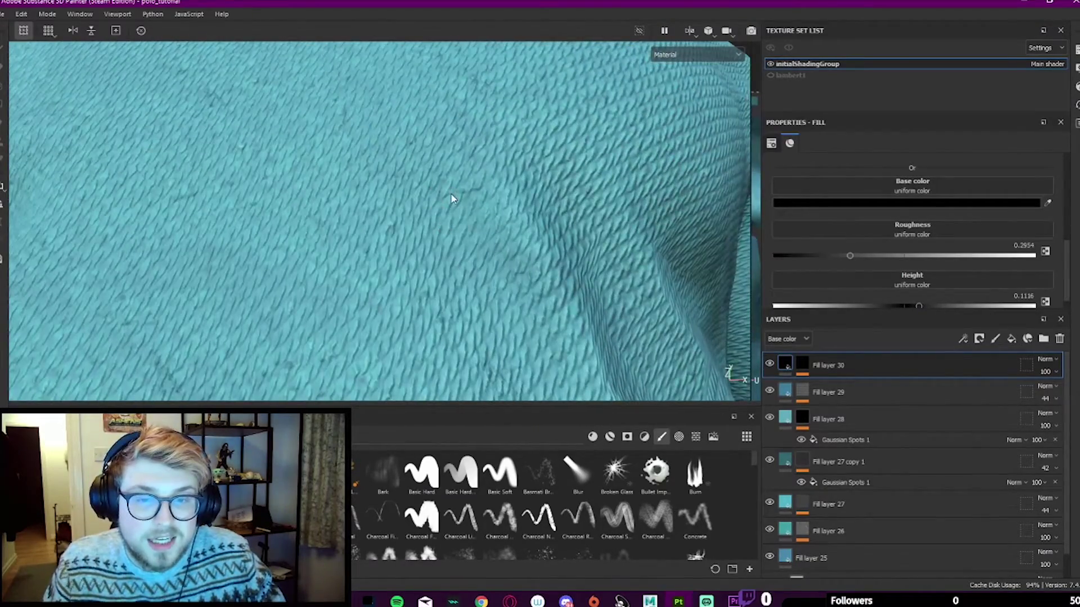
pyautogui.press('Tab')
pyautogui.scroll(-4, 464, 216)
pyautogui.keyDown('alt'); pyautogui.moveTo(464, 216); pyautogui.dragTo(873, 176); pyautogui.keyUp('alt')
pyautogui.scroll(2, 873, 176)
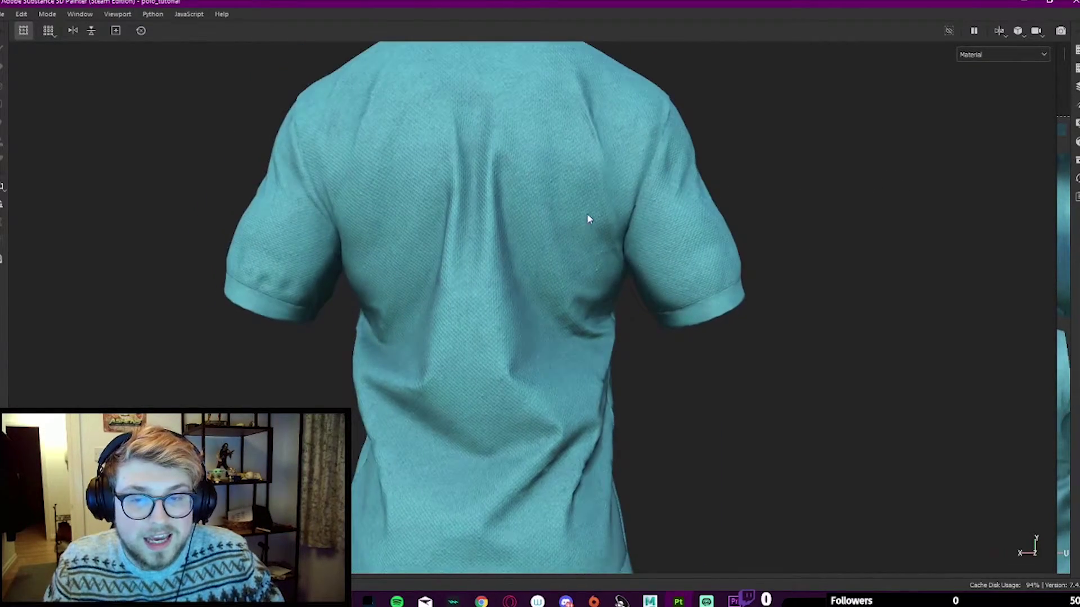
pyautogui.scroll(3, 697, 169)
# Step: Compare the back of the shirt with the scratches layer hidden and shown, viewing it at full size
pyautogui.press('Tab')
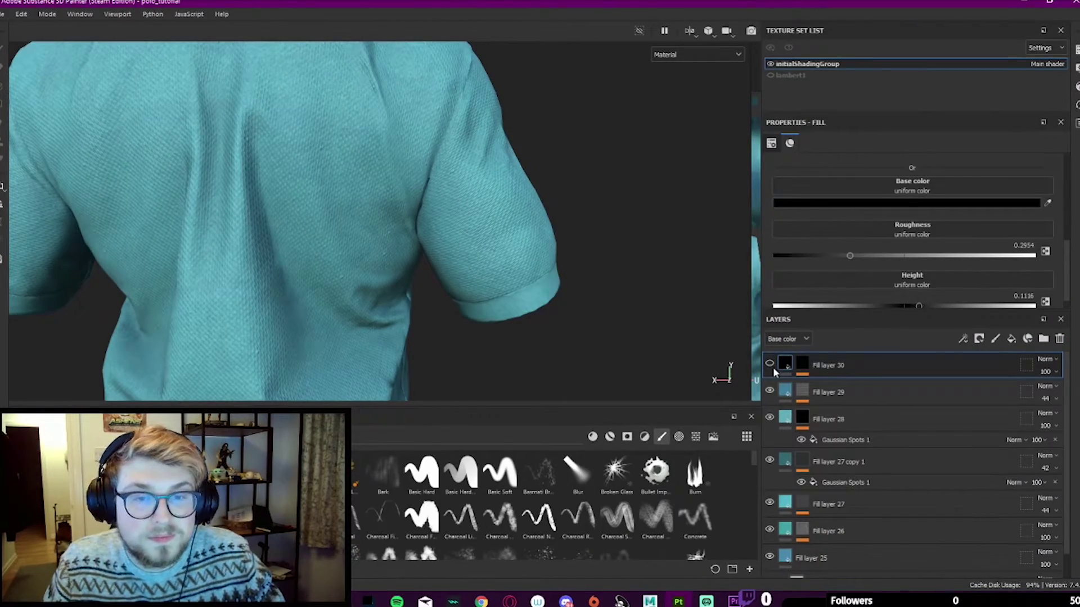
pyautogui.scroll(3, 481, 174)
pyautogui.press('Tab')
pyautogui.scroll(-4, 487, 193)
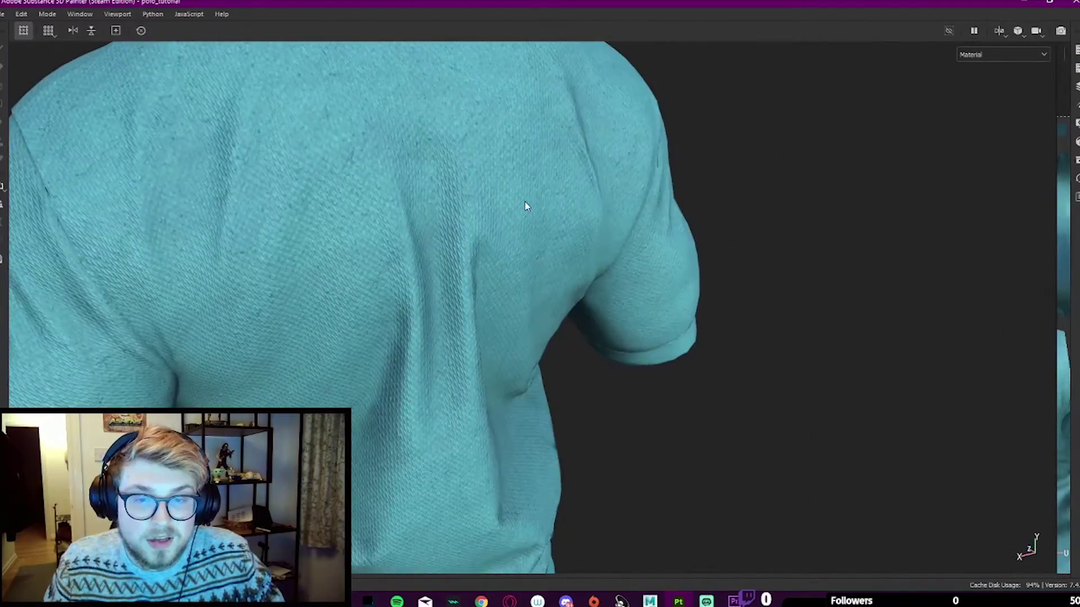
pyautogui.moveTo(525, 205)
pyautogui.keyDown('alt'); pyautogui.mouseDown()
pyautogui.moveTo(636, 191)
pyautogui.moveTo(470, 180)
pyautogui.moveTo(489, 182)
pyautogui.moveTo(356, 198)
pyautogui.moveTo(603, 149)
pyautogui.mouseUp(); pyautogui.keyUp('alt')
pyautogui.press('Tab')
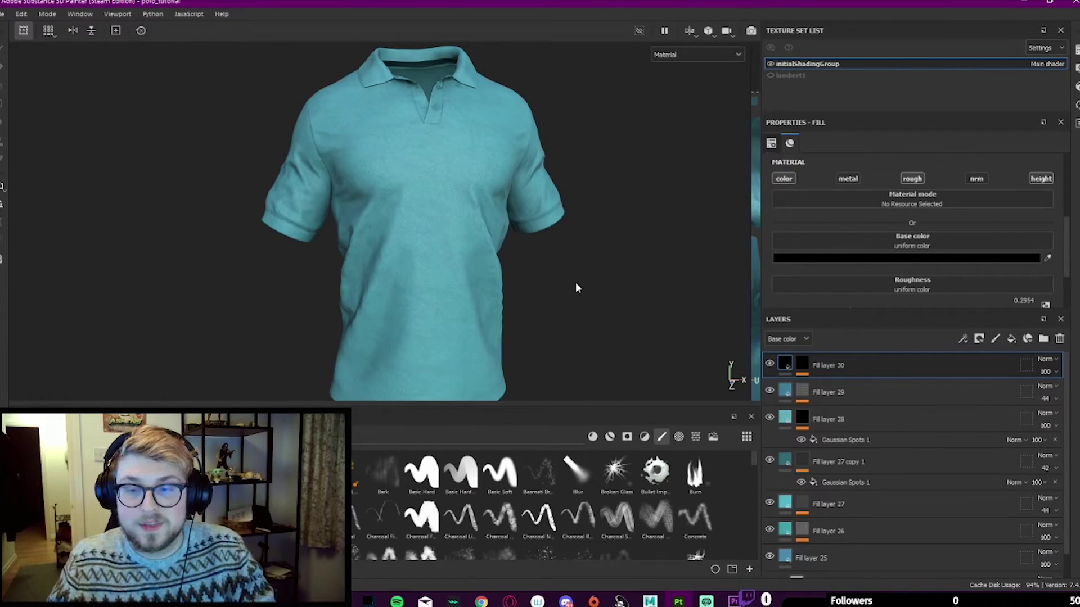
# Step: Add a new fill layer on top of the stack and mask it with the Gaussian Spots 1 texture
pyautogui.click(1011, 338)
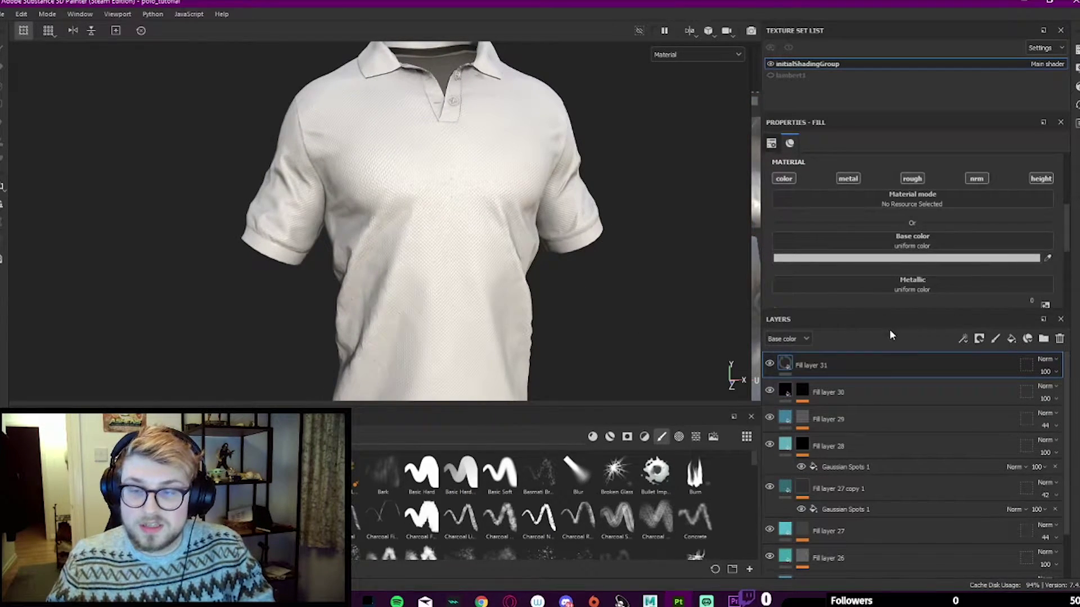
pyautogui.rightClick(889, 365)
pyautogui.click(959, 31)
pyautogui.write('SPOTS')
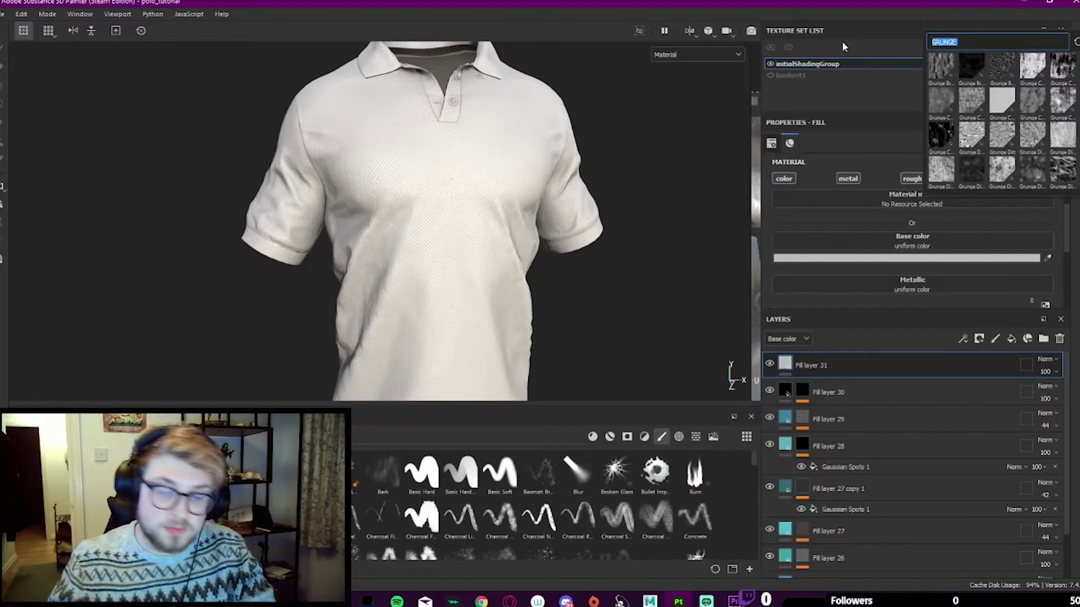
pyautogui.click(969, 134)
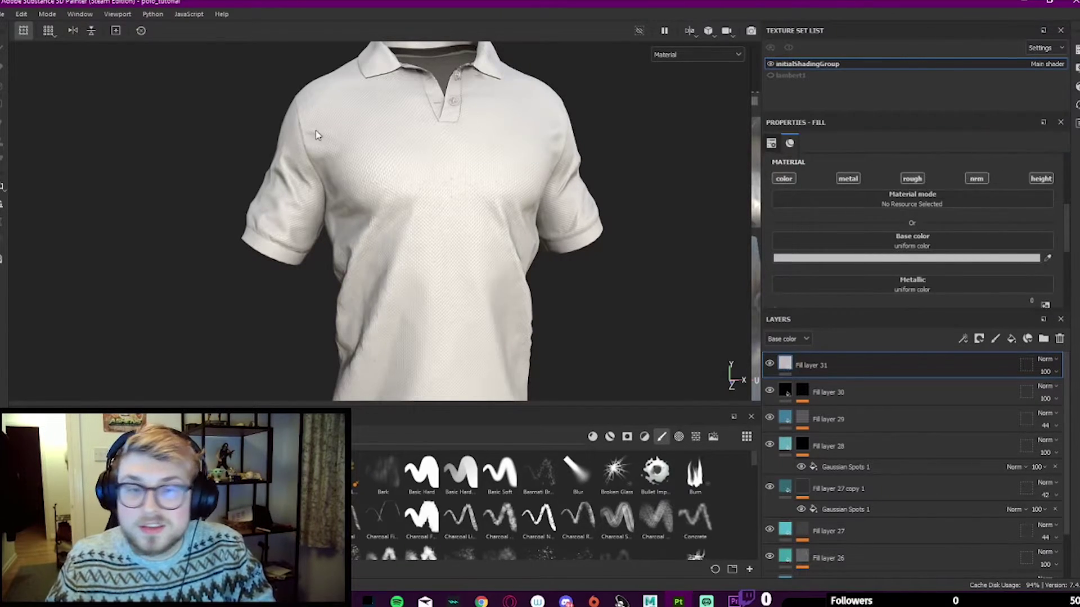
pyautogui.click(865, 384)
# Step: Set the UV scale of the new layer's Gaussian Spots 1 mask to 27.95
pyautogui.scroll(2, 936, 244)
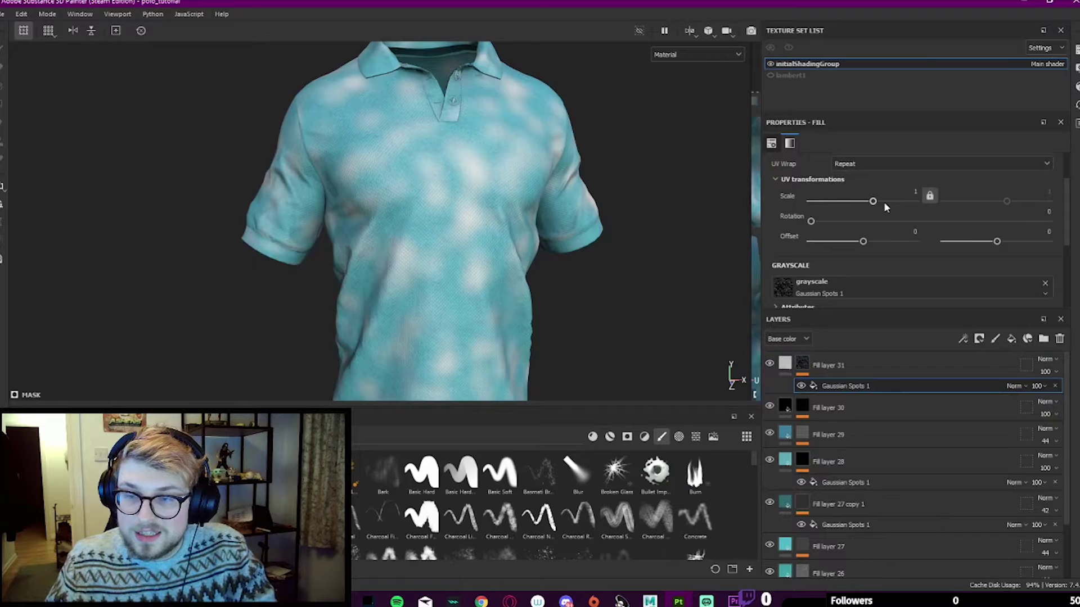
pyautogui.moveTo(883, 203); pyautogui.dragTo(894, 207)
pyautogui.keyDown('alt'); pyautogui.moveTo(378, 206); pyautogui.dragTo(453, 163); pyautogui.keyUp('alt')
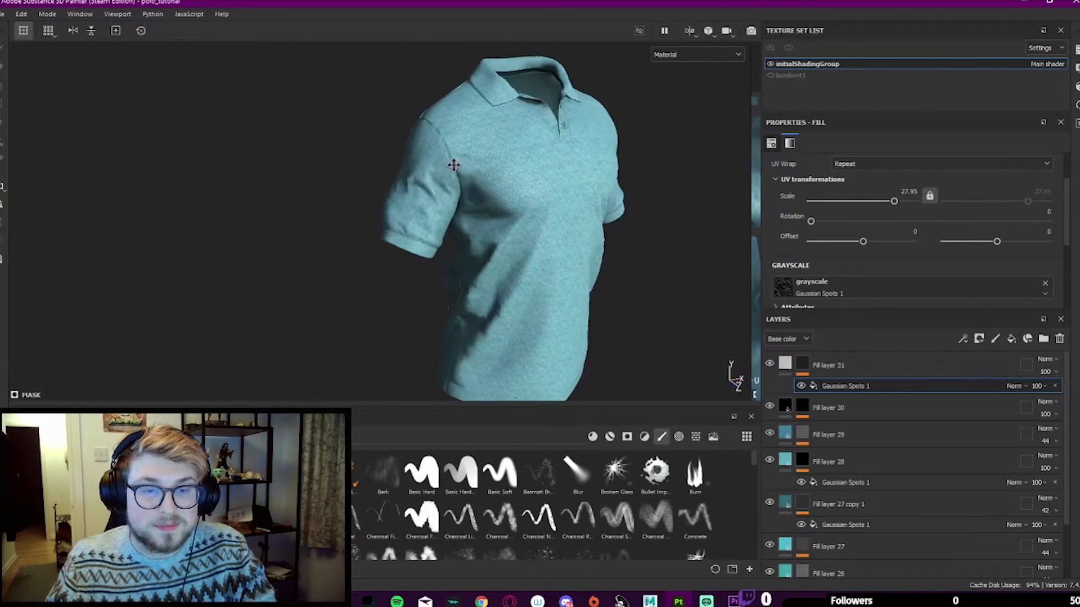
pyautogui.scroll(4, 450, 164)
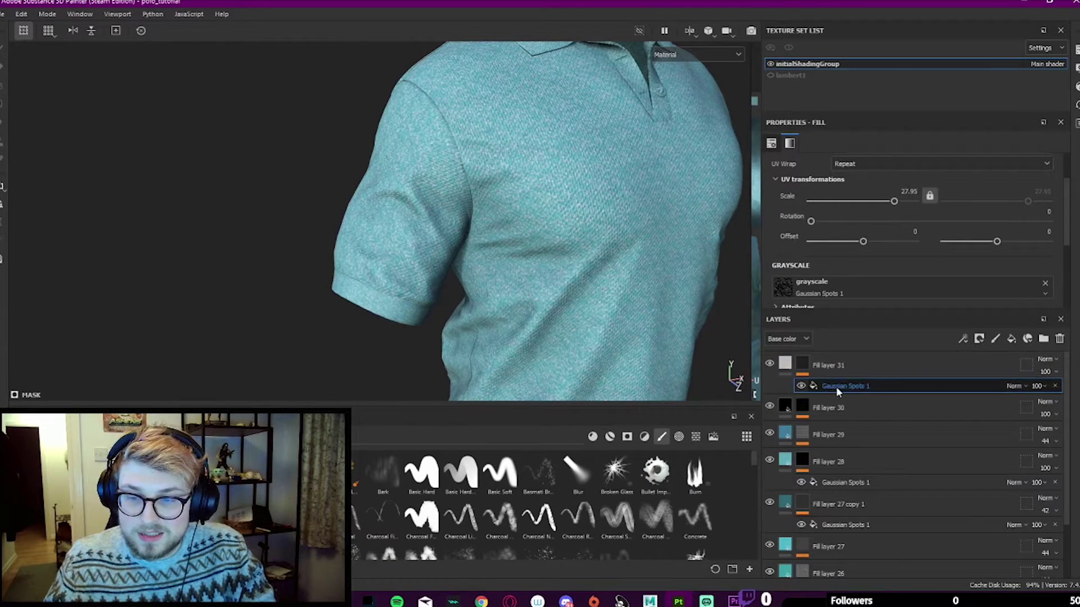
pyautogui.scroll(-2, 850, 245)
# Step: Limit the spotted fill layer to the height channel only and set its height to 0.1554
pyautogui.click(786, 364)
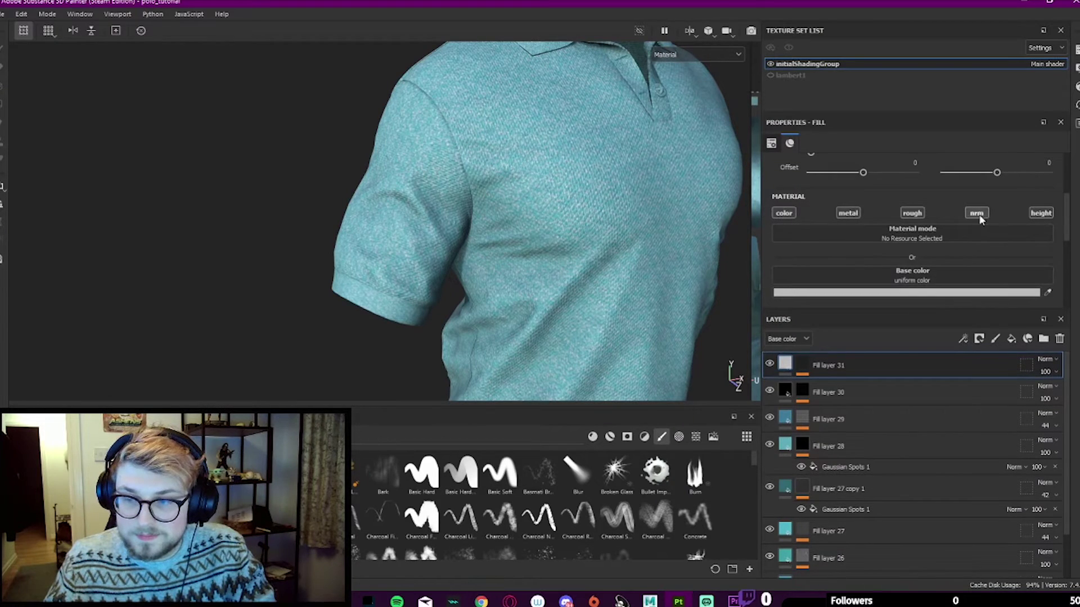
pyautogui.click(1040, 213)
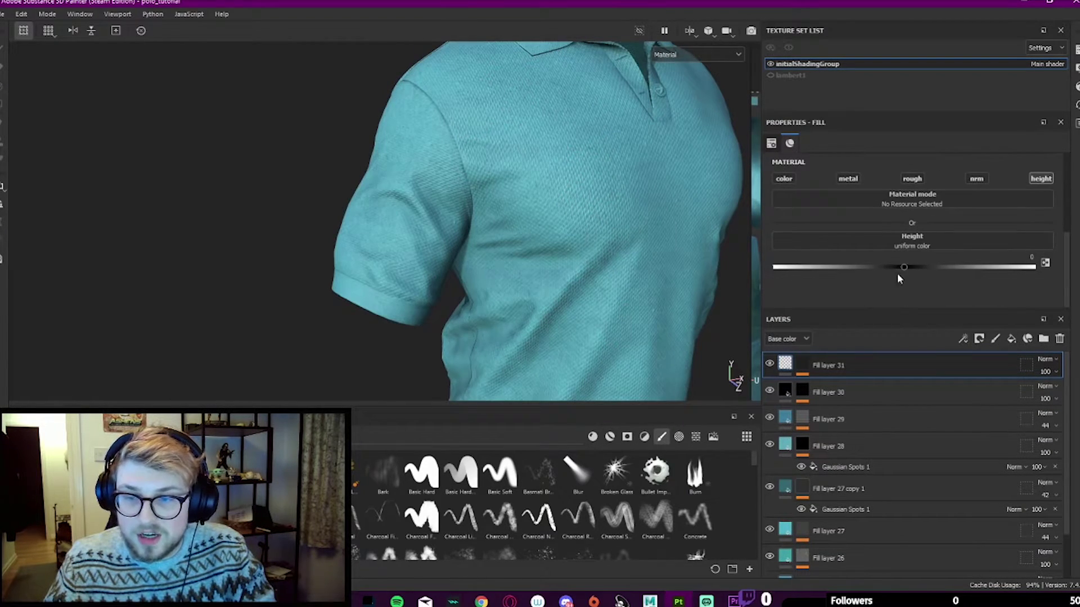
pyautogui.click(925, 266)
pyautogui.keyDown('alt'); pyautogui.moveTo(395, 171); pyautogui.dragTo(436, 215, button='middle'); pyautogui.keyUp('alt')
pyautogui.scroll(4, 444, 188)
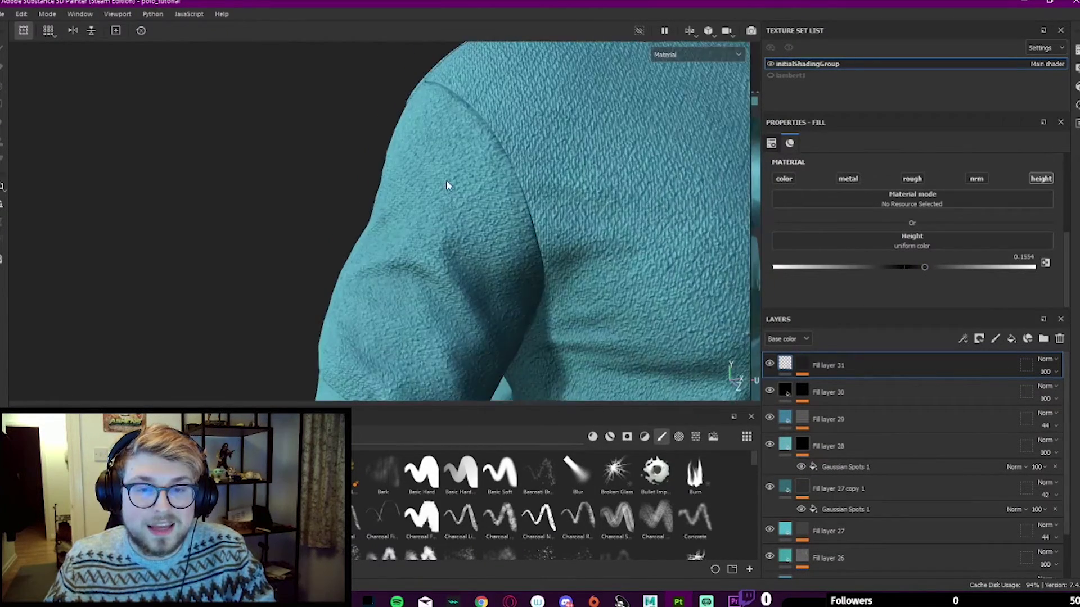
pyautogui.scroll(-3, 438, 113)
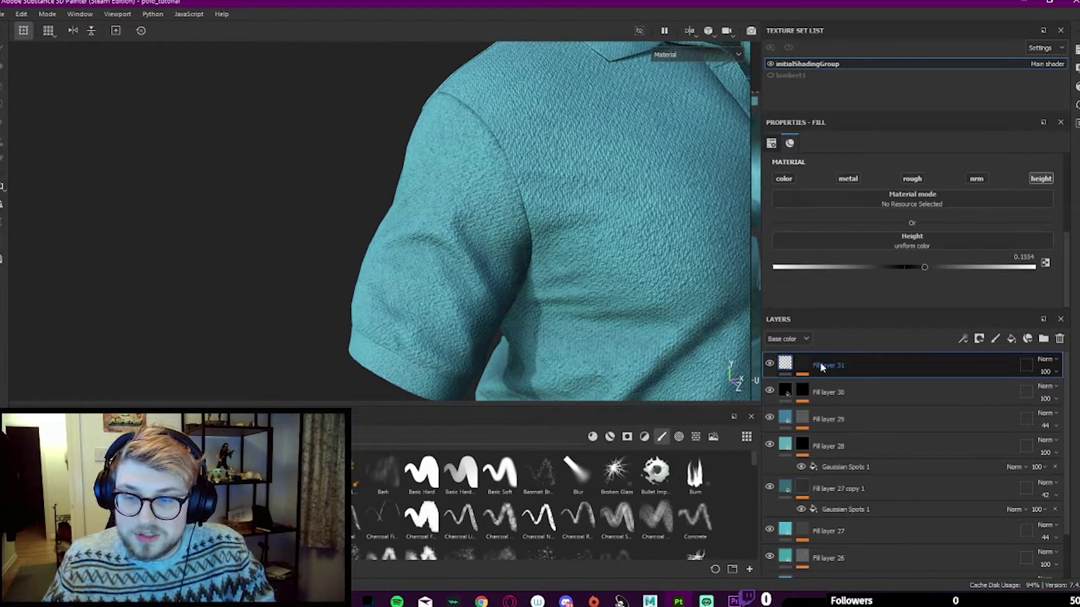
# Step: Add a paint effect above Gaussian Spots 1 in the height layer's mask
pyautogui.click(801, 365)
pyautogui.click(848, 388)
pyautogui.rightClick(848, 384)
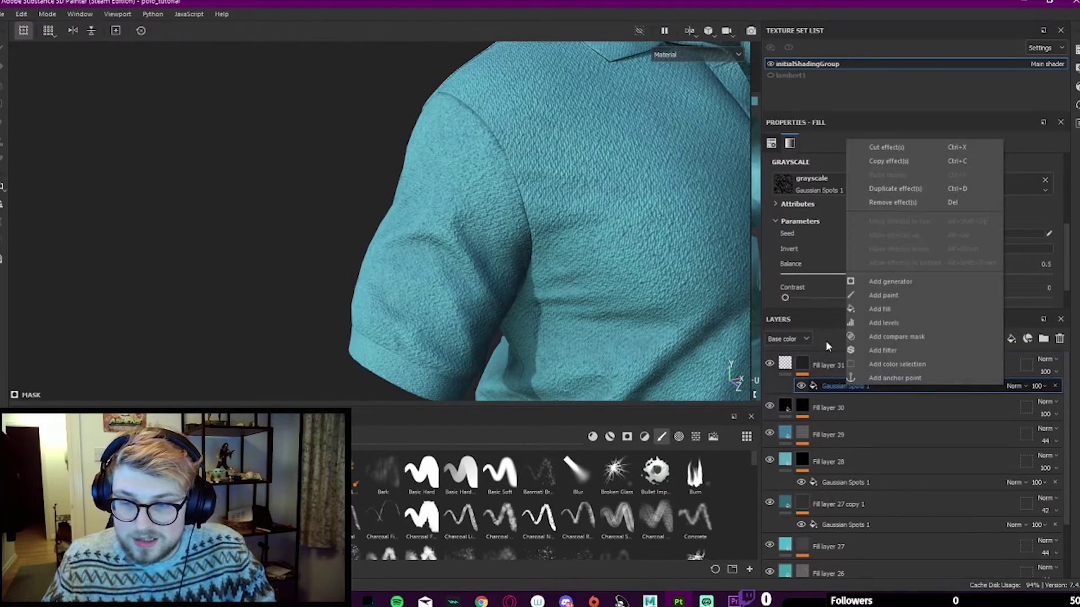
pyautogui.click(821, 386)
pyautogui.rightClick(828, 383)
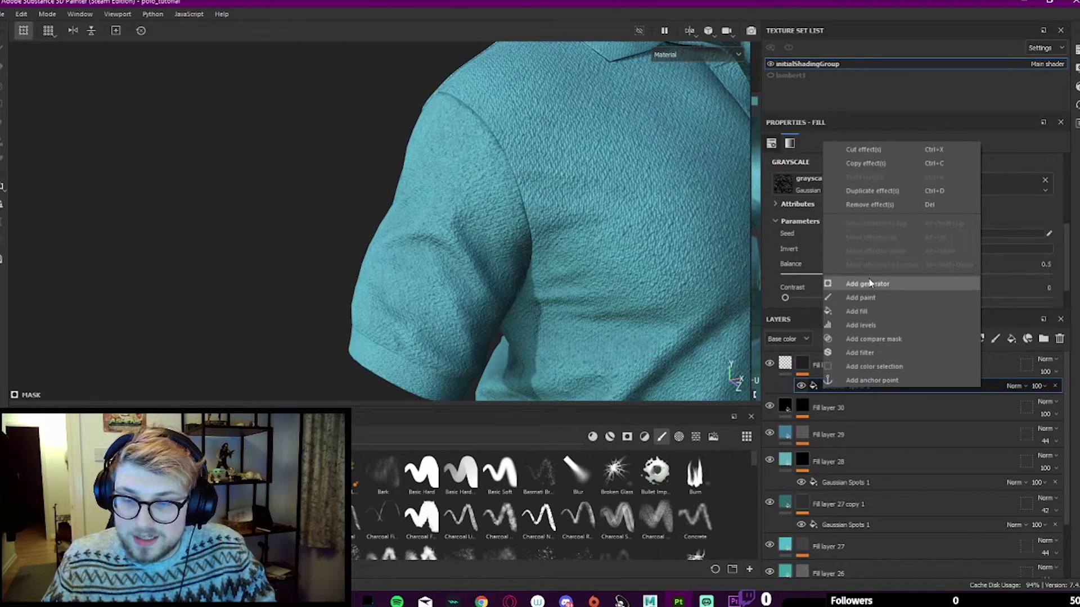
pyautogui.click(860, 298)
pyautogui.scroll(3, 415, 178)
# Step: Enlarge the soft brush to 48.69 and paint white into the mask over the center of the chest
pyautogui.moveTo(408, 178)
pyautogui.keyDown('ctrl'); pyautogui.mouseDown(button='right')
pyautogui.moveTo(504, 198)
pyautogui.moveTo(652, 204)
pyautogui.mouseUp(button='right'); pyautogui.keyUp('ctrl')
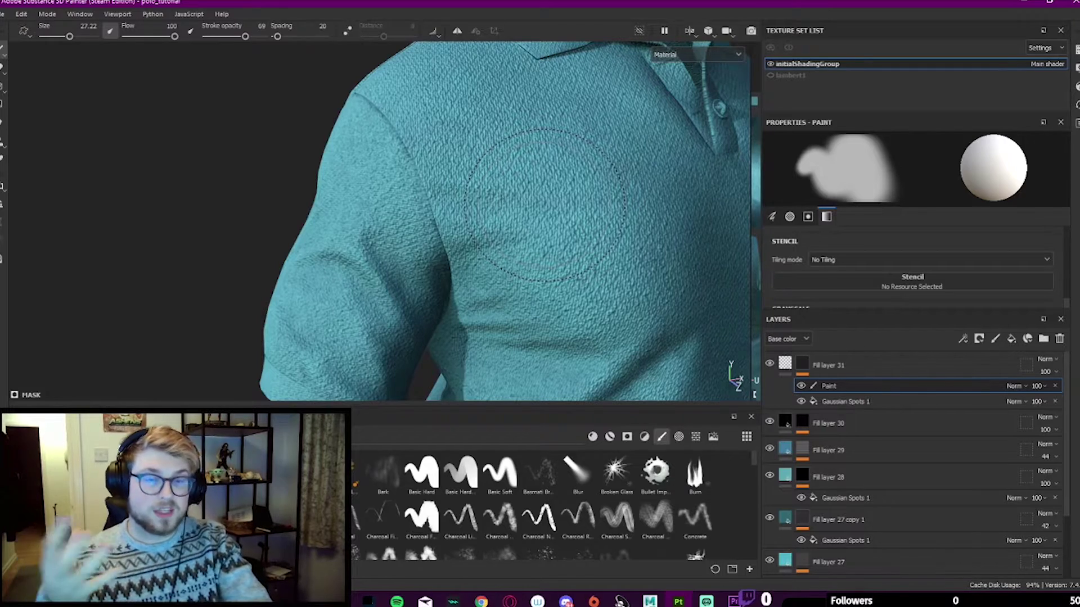
pyautogui.scroll(-5, 287, 67)
pyautogui.moveTo(498, 288)
pyautogui.keyDown('alt'); pyautogui.mouseDown(button='middle')
pyautogui.moveTo(521, 272)
pyautogui.moveTo(505, 251)
pyautogui.mouseUp(button='middle'); pyautogui.keyUp('alt')
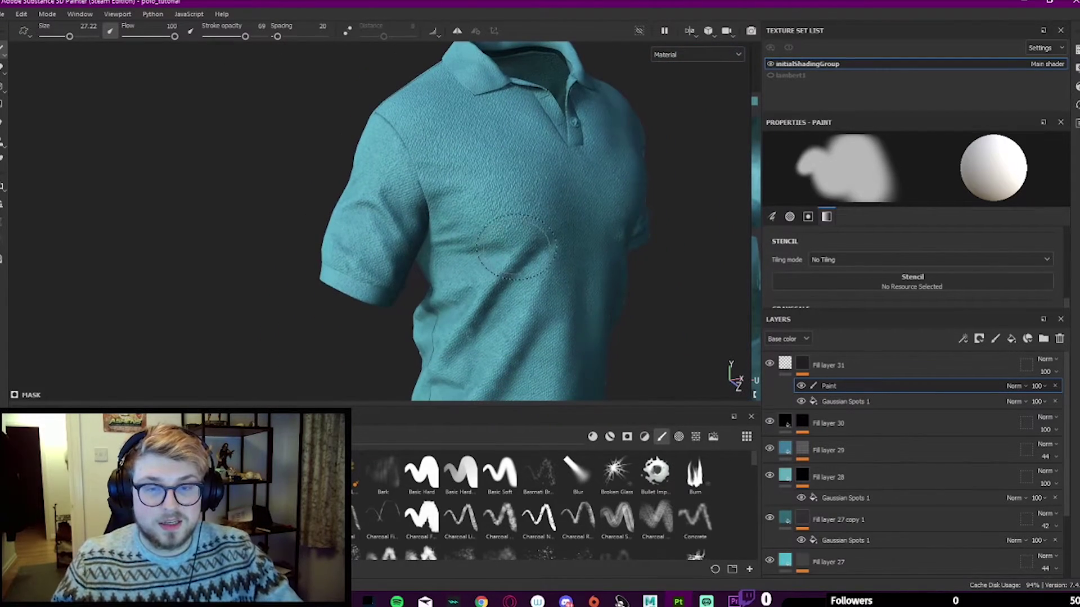
pyautogui.keyDown('ctrl'); pyautogui.moveTo(504, 182); pyautogui.dragTo(550, 182, button='right'); pyautogui.keyUp('ctrl')
pyautogui.keyDown('alt'); pyautogui.moveTo(562, 163); pyautogui.dragTo(509, 155); pyautogui.keyUp('alt')
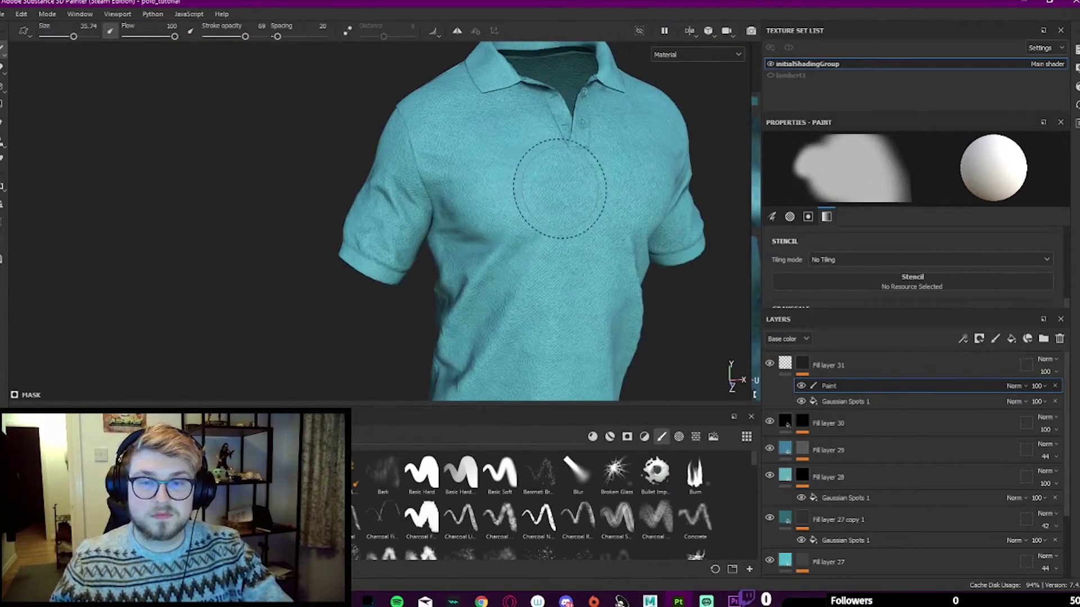
pyautogui.keyDown('ctrl'); pyautogui.moveTo(554, 190); pyautogui.dragTo(624, 190, button='right'); pyautogui.keyUp('ctrl')
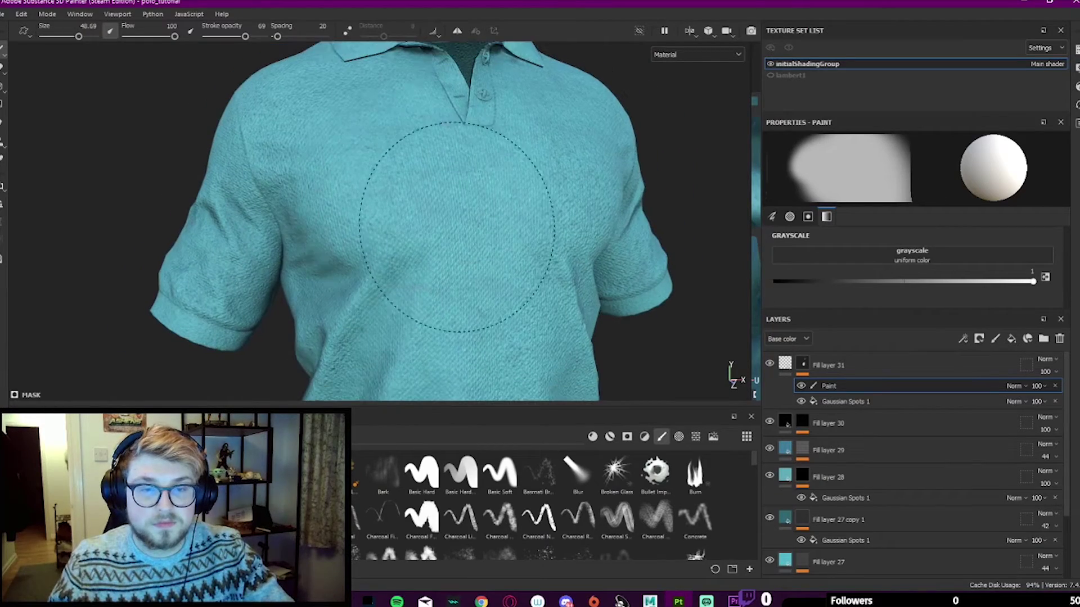
# Step: Paint the mask white down the lower front of the shirt to smooth out the bumps there
pyautogui.keyDown('alt'); pyautogui.moveTo(441, 293); pyautogui.dragTo(432, 142, button='middle'); pyautogui.keyUp('alt')
pyautogui.keyDown('alt'); pyautogui.moveTo(498, 264); pyautogui.dragTo(458, 268); pyautogui.keyUp('alt')
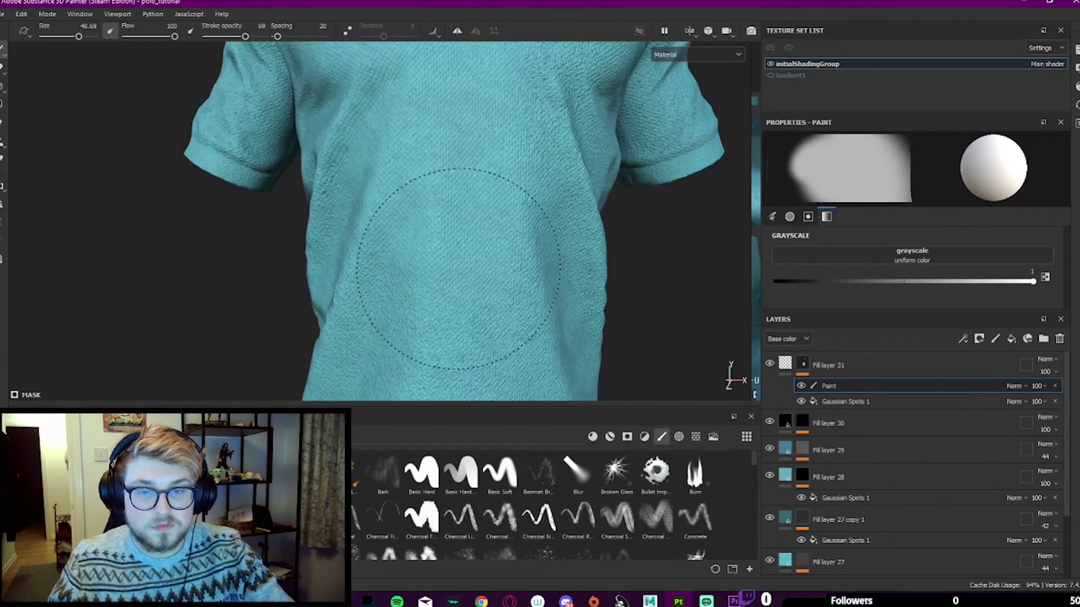
pyautogui.scroll(-3, 436, 272)
pyautogui.keyDown('alt'); pyautogui.moveTo(432, 243); pyautogui.dragTo(424, 186, button='middle'); pyautogui.keyUp('alt')
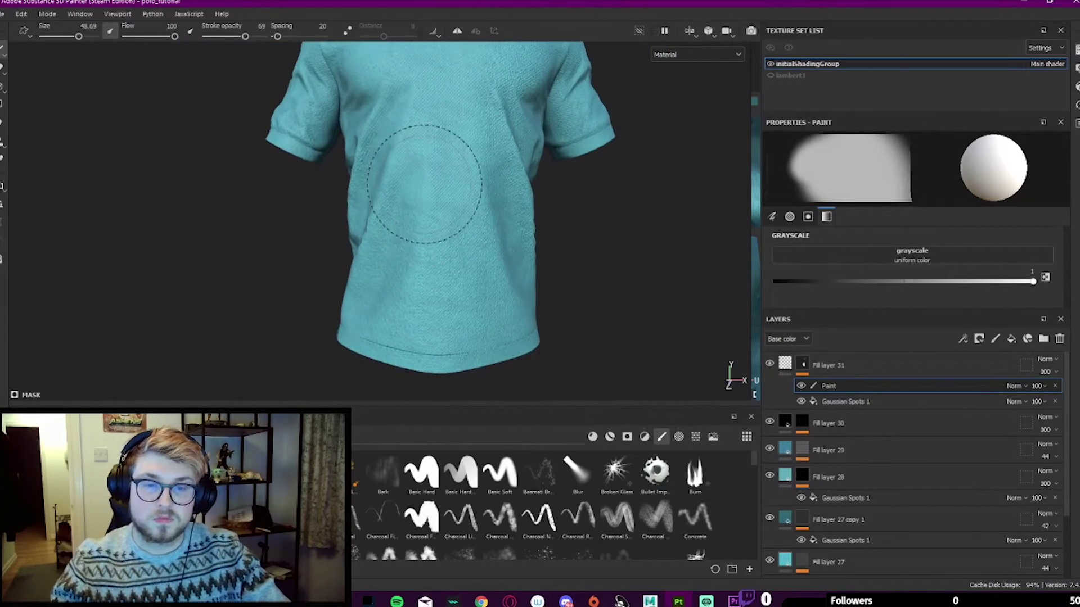
pyautogui.keyDown('ctrl'); pyautogui.moveTo(430, 197); pyautogui.dragTo(523, 197, button='right'); pyautogui.keyUp('ctrl')
pyautogui.keyDown('alt'); pyautogui.moveTo(506, 196); pyautogui.dragTo(352, 200); pyautogui.keyUp('alt')
pyautogui.keyDown('alt'); pyautogui.moveTo(352, 199); pyautogui.dragTo(287, 267, button='middle'); pyautogui.keyUp('alt')
# Step: Resize the brush to 55.93 and paint the mask over the front side of the chest near the sleeve
pyautogui.moveTo(461, 250)
pyautogui.keyDown('ctrl'); pyautogui.mouseDown(button='right')
pyautogui.moveTo(431, 250)
pyautogui.moveTo(442, 212)
pyautogui.mouseUp(button='right'); pyautogui.keyUp('ctrl')
pyautogui.scroll(3, 462, 251)
pyautogui.scroll(-3, 442, 212)
pyautogui.keyDown('alt'); pyautogui.moveTo(410, 212); pyautogui.dragTo(436, 215); pyautogui.keyUp('alt')
pyautogui.keyDown('alt'); pyautogui.moveTo(436, 214); pyautogui.dragTo(451, 236, button='middle'); pyautogui.keyUp('alt')
pyautogui.keyDown('shift'); pyautogui.moveTo(450, 236); pyautogui.dragTo(591, 191, button='right'); pyautogui.keyUp('shift')
pyautogui.keyDown('ctrl'); pyautogui.moveTo(665, 146); pyautogui.dragTo(649, 147, button='right'); pyautogui.keyUp('ctrl')
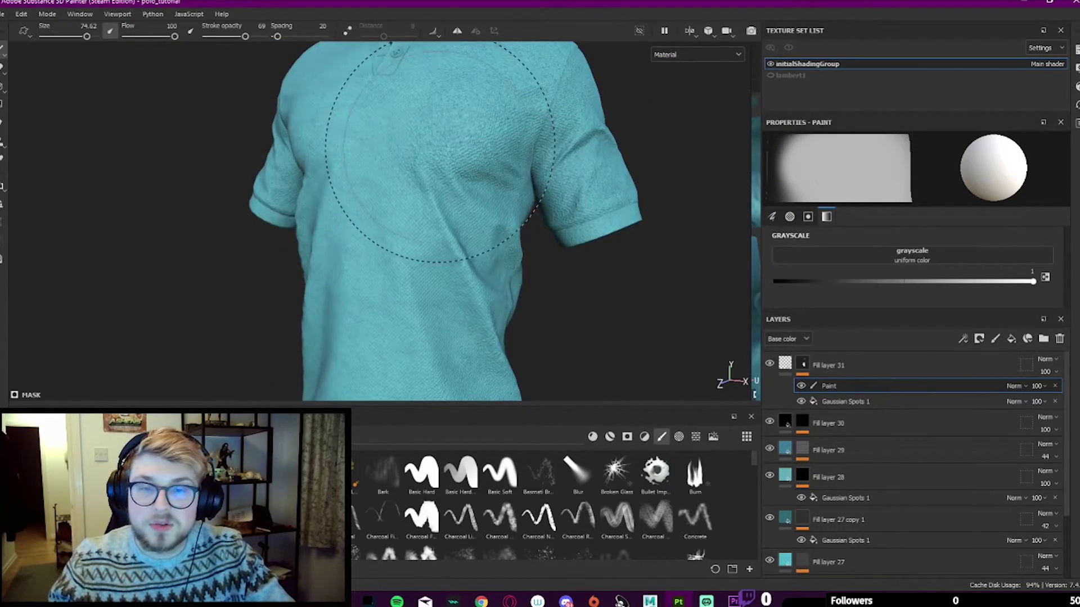
pyautogui.keyDown('alt'); pyautogui.moveTo(434, 151); pyautogui.dragTo(425, 194, button='middle'); pyautogui.keyUp('alt')
pyautogui.keyDown('ctrl'); pyautogui.moveTo(425, 195); pyautogui.dragTo(360, 195, button='right'); pyautogui.keyUp('ctrl')
pyautogui.keyDown('alt'); pyautogui.moveTo(478, 166); pyautogui.dragTo(438, 240, button='middle'); pyautogui.keyUp('alt')
# Step: Paint the mask around the side and lower hem of the shirt with the brush at about 62.71
pyautogui.keyDown('alt'); pyautogui.moveTo(425, 281); pyautogui.dragTo(462, 123, button='middle'); pyautogui.keyUp('alt')
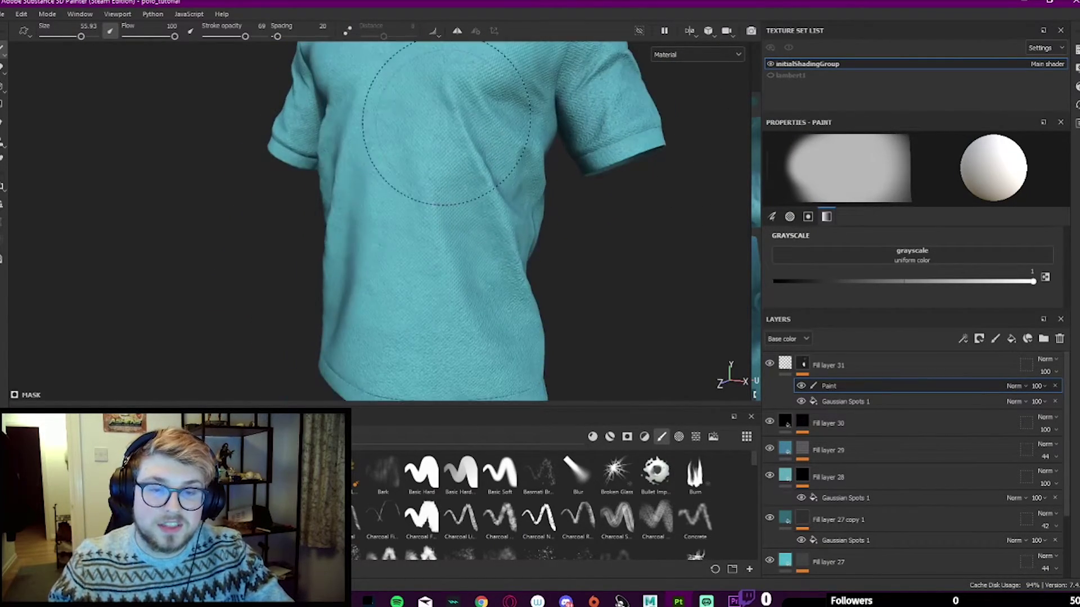
pyautogui.keyDown('alt'); pyautogui.moveTo(463, 123); pyautogui.dragTo(506, 163); pyautogui.keyUp('alt')
pyautogui.keyDown('alt'); pyautogui.moveTo(503, 248); pyautogui.dragTo(513, 212, button='middle'); pyautogui.keyUp('alt')
pyautogui.keyDown('alt'); pyautogui.moveTo(513, 212); pyautogui.dragTo(298, 160); pyautogui.keyUp('alt')
pyautogui.scroll(-3, 524, 175)
pyautogui.scroll(3, 524, 175)
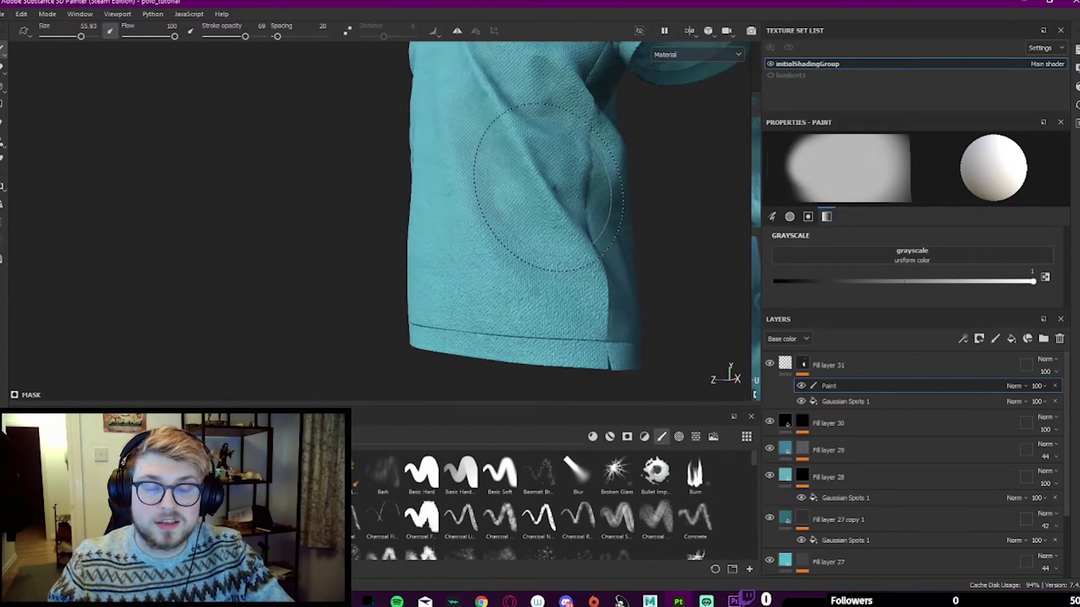
pyautogui.keyDown('ctrl'); pyautogui.moveTo(557, 151); pyautogui.dragTo(621, 150, button='right'); pyautogui.keyUp('ctrl')
pyautogui.keyDown('alt'); pyautogui.moveTo(437, 192); pyautogui.dragTo(477, 225); pyautogui.keyUp('alt')
pyautogui.keyDown('ctrl'); pyautogui.moveTo(477, 237); pyautogui.dragTo(436, 236, button='right'); pyautogui.keyUp('ctrl')
pyautogui.keyDown('alt'); pyautogui.moveTo(332, 208); pyautogui.dragTo(381, 212); pyautogui.keyUp('alt')
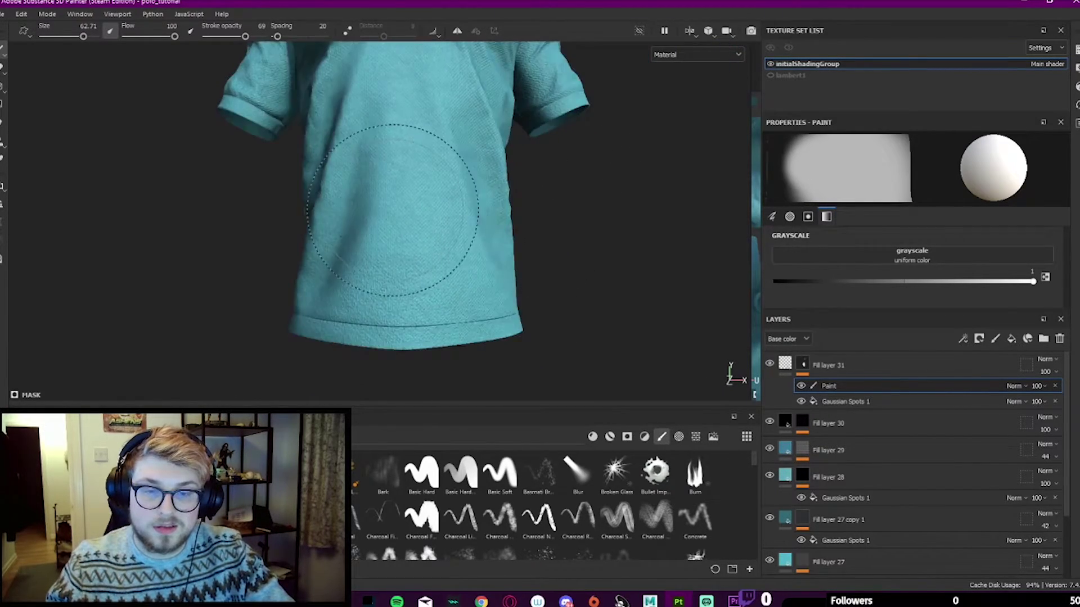
# Step: Examine the fabric bumps around the sleeves, shoulders and collar from above and the front
pyautogui.keyDown('alt'); pyautogui.moveTo(405, 177); pyautogui.dragTo(450, 218, button='middle'); pyautogui.keyUp('alt')
pyautogui.keyDown('alt'); pyautogui.moveTo(450, 218); pyautogui.dragTo(518, 225); pyautogui.keyUp('alt')
pyautogui.keyDown('alt'); pyautogui.moveTo(506, 225); pyautogui.dragTo(523, 314, button='middle'); pyautogui.keyUp('alt')
pyautogui.keyDown('alt'); pyautogui.moveTo(525, 314); pyautogui.dragTo(446, 400); pyautogui.keyUp('alt')
pyautogui.keyDown('alt'); pyautogui.moveTo(441, 163); pyautogui.dragTo(450, 224, button='middle'); pyautogui.keyUp('alt')
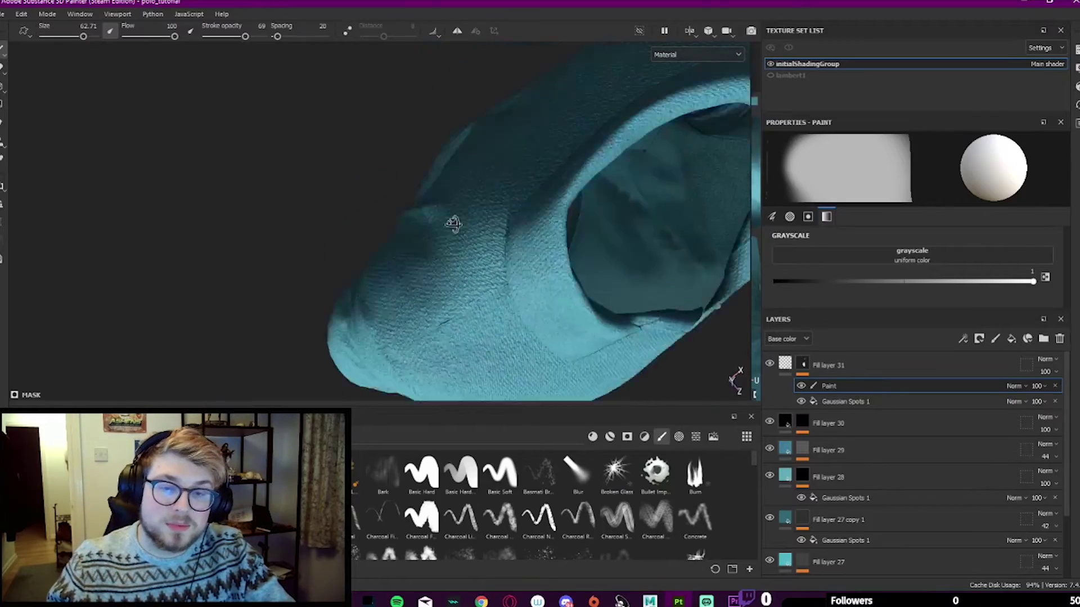
pyautogui.moveTo(450, 224)
pyautogui.keyDown('alt'); pyautogui.mouseDown()
pyautogui.moveTo(510, 151)
pyautogui.moveTo(496, 144)
pyautogui.mouseUp(); pyautogui.keyUp('alt')
pyautogui.scroll(5, 450, 212)
pyautogui.scroll(-5, 450, 212)
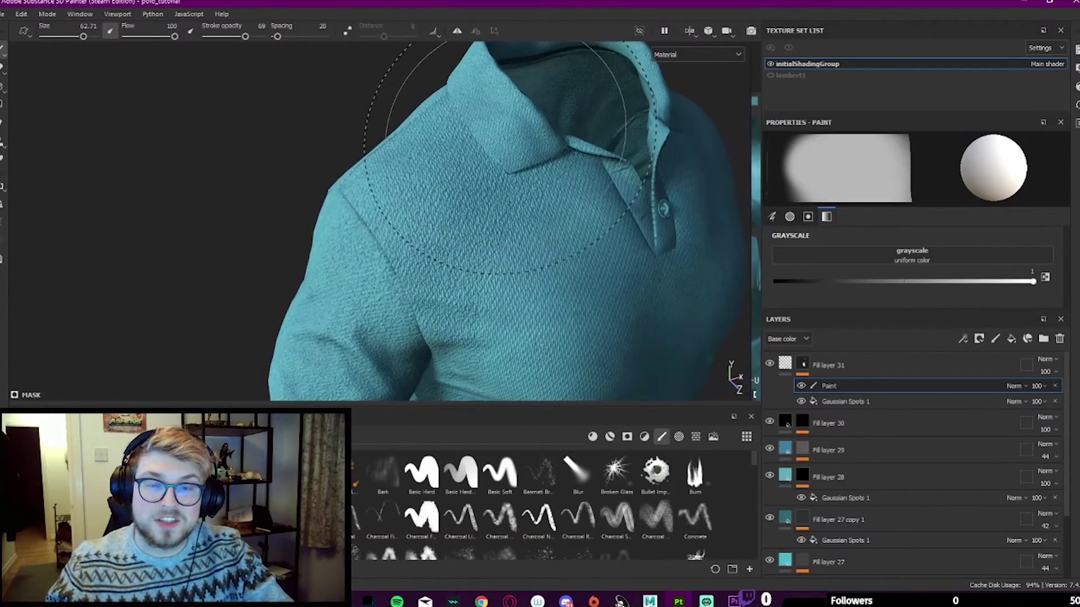
# Step: Lower the stroke opacity to 44, set the brush size to about 57, and paint the mask across the back
pyautogui.keyDown('ctrl'); pyautogui.moveTo(478, 147); pyautogui.dragTo(456, 147, button='right'); pyautogui.keyUp('ctrl')
pyautogui.moveTo(413, 160)
pyautogui.keyDown('alt'); pyautogui.mouseDown()
pyautogui.moveTo(450, 182)
pyautogui.moveTo(686, 181)
pyautogui.moveTo(535, 169)
pyautogui.moveTo(556, 139)
pyautogui.mouseUp(); pyautogui.keyUp('alt')
pyautogui.keyDown('alt'); pyautogui.moveTo(437, 175); pyautogui.dragTo(424, 184); pyautogui.keyUp('alt')
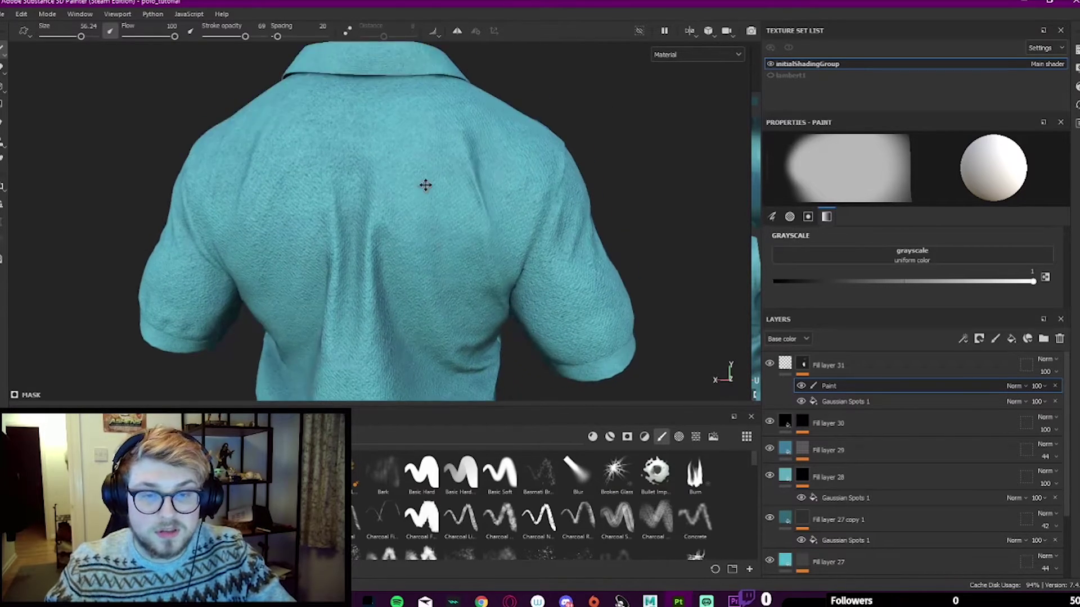
pyautogui.keyDown('alt'); pyautogui.moveTo(424, 183); pyautogui.dragTo(476, 135, button='middle'); pyautogui.keyUp('alt')
pyautogui.scroll(-2, 450, 186)
pyautogui.keyDown('ctrl'); pyautogui.moveTo(423, 292); pyautogui.dragTo(466, 292, button='right'); pyautogui.keyUp('ctrl')
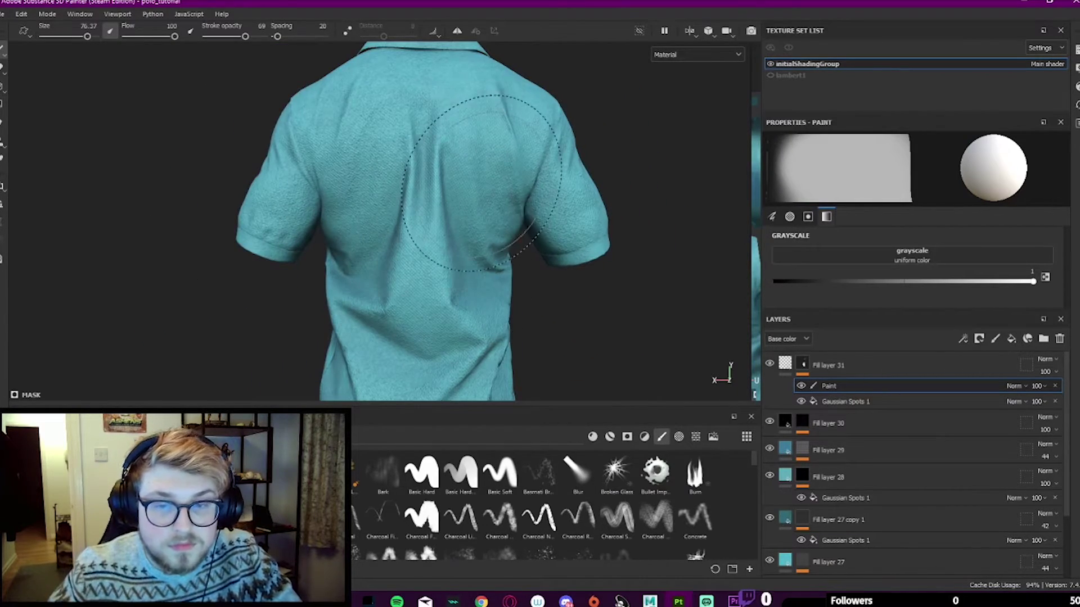
pyautogui.click(231, 36)
pyautogui.keyDown('ctrl'); pyautogui.moveTo(610, 164); pyautogui.dragTo(585, 164, button='right'); pyautogui.keyUp('ctrl')
pyautogui.scroll(-1, 591, 164)
pyautogui.keyDown('alt'); pyautogui.moveTo(590, 164); pyautogui.dragTo(559, 169); pyautogui.keyUp('alt')
pyautogui.scroll(2, 590, 161)
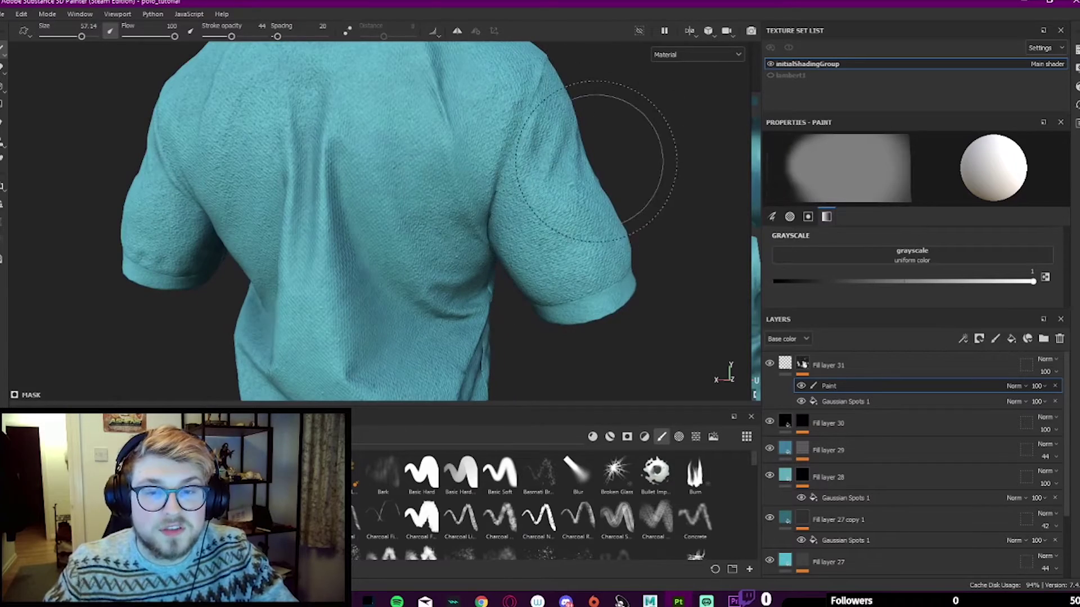
# Step: Reduce the brush to 52.12 and paint the mask over the upper back below the collar
pyautogui.keyDown('ctrl'); pyautogui.moveTo(590, 162); pyautogui.dragTo(565, 163, button='right'); pyautogui.keyUp('ctrl')
pyautogui.scroll(-3, 554, 192)
pyautogui.keyDown('alt'); pyautogui.moveTo(517, 185); pyautogui.dragTo(554, 161); pyautogui.keyUp('alt')
pyautogui.keyDown('alt'); pyautogui.moveTo(337, 68); pyautogui.dragTo(433, 133, button='middle'); pyautogui.keyUp('alt')
pyautogui.scroll(1, 434, 133)
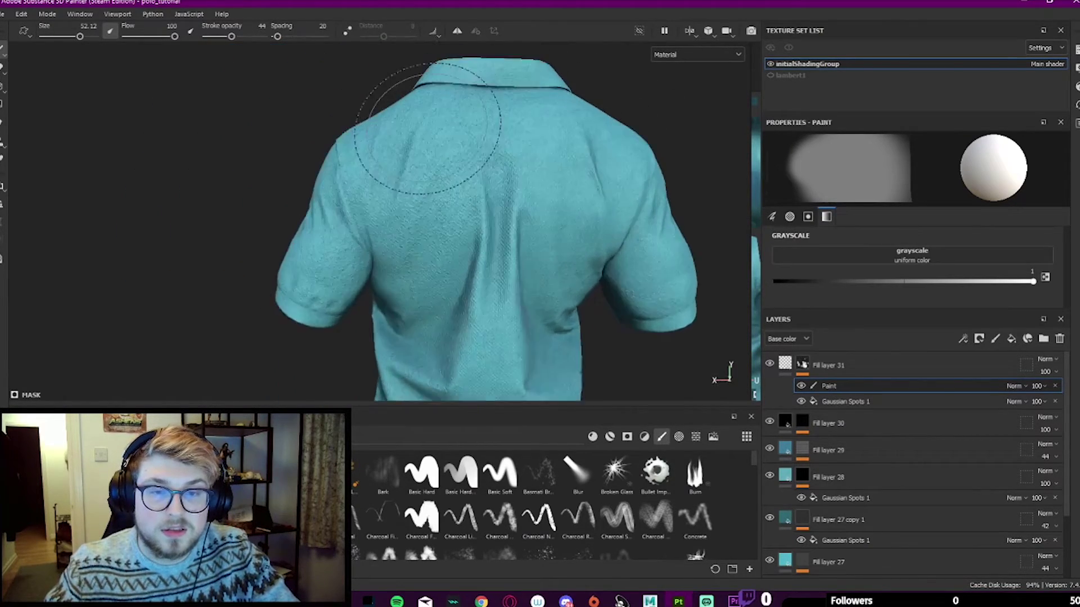
pyautogui.scroll(2, 450, 224)
pyautogui.scroll(-2, 432, 266)
pyautogui.keyDown('alt'); pyautogui.moveTo(388, 174); pyautogui.dragTo(437, 183); pyautogui.keyUp('alt')
# Step: Reduce the brush to 42.25 and paint the mask along the back's side and shoulder near the sleeve
pyautogui.keyDown('alt'); pyautogui.moveTo(315, 276); pyautogui.dragTo(416, 145, button='middle'); pyautogui.keyUp('alt')
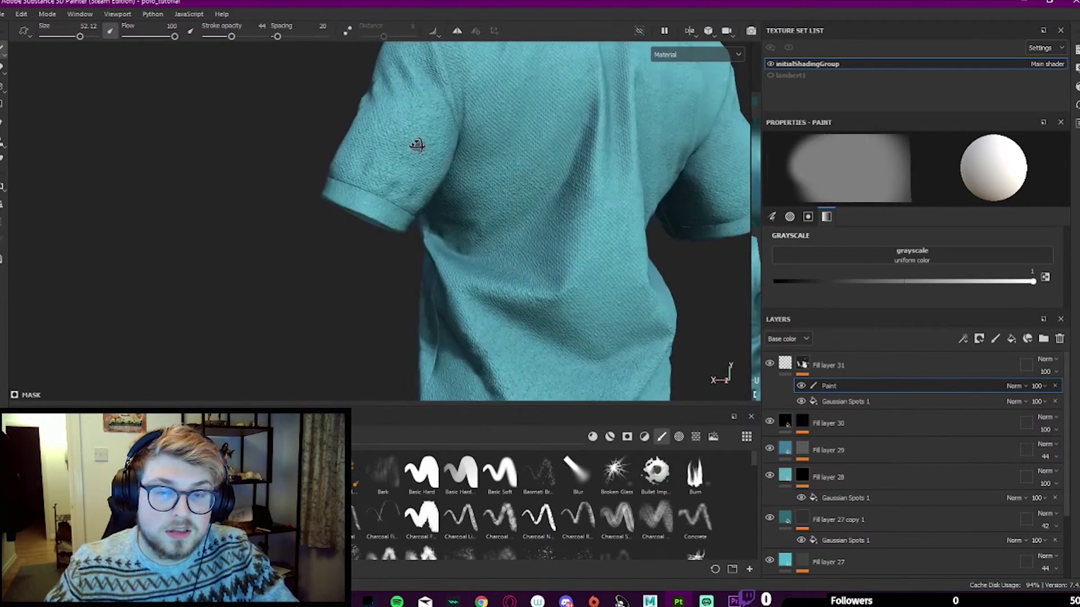
pyautogui.keyDown('ctrl'); pyautogui.moveTo(416, 145); pyautogui.dragTo(402, 144, button='right'); pyautogui.keyUp('ctrl')
pyautogui.keyDown('alt'); pyautogui.moveTo(416, 145); pyautogui.dragTo(374, 141); pyautogui.keyUp('alt')
pyautogui.keyDown('alt'); pyautogui.moveTo(374, 141); pyautogui.dragTo(388, 343, button='middle'); pyautogui.keyUp('alt')
pyautogui.keyDown('alt'); pyautogui.moveTo(388, 343); pyautogui.dragTo(506, 140); pyautogui.keyUp('alt')
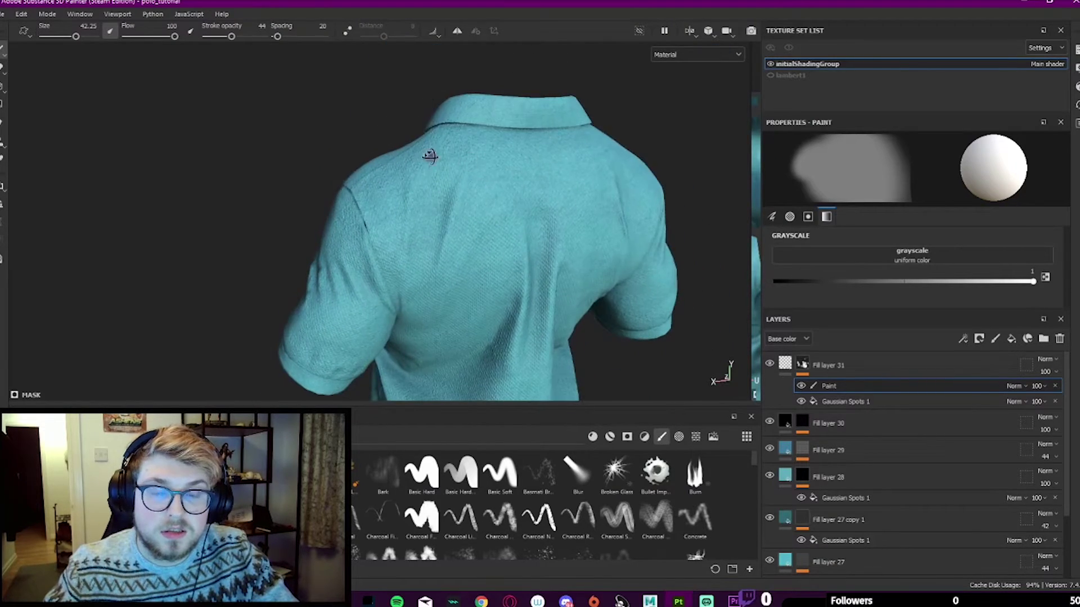
# Step: Erase part of the painted mask on the front shoulder beside the collar with a 29.59 eraser
pyautogui.keyDown('alt'); pyautogui.moveTo(429, 154); pyautogui.dragTo(518, 133); pyautogui.keyUp('alt')
pyautogui.scroll(5, 450, 138)
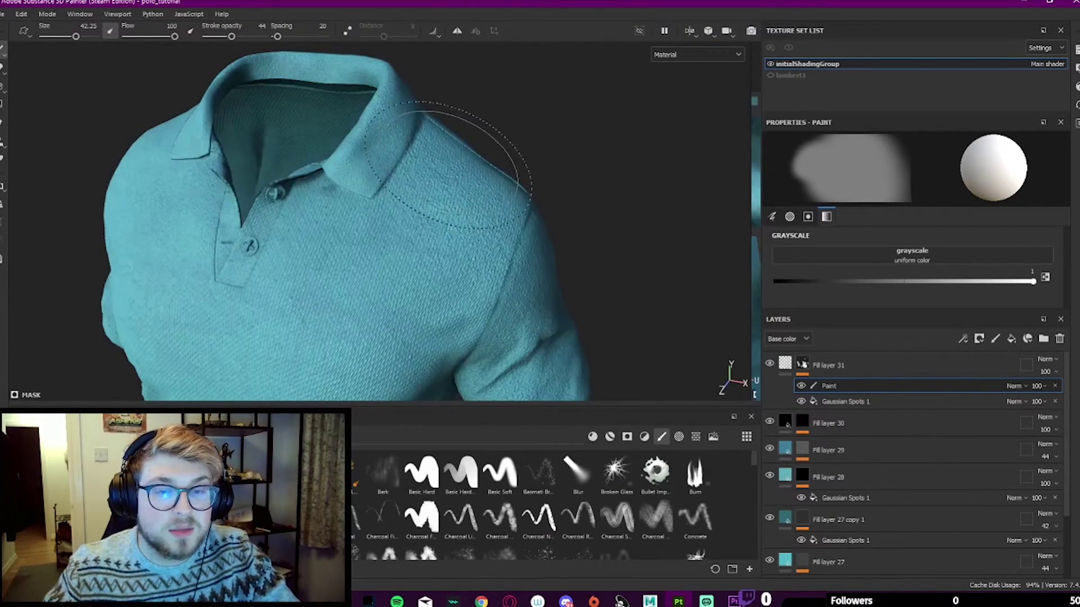
pyautogui.click(7, 66)
pyautogui.scroll(-2, 360, 127)
pyautogui.scroll(-2, 349, 140)
pyautogui.keyDown('ctrl'); pyautogui.moveTo(360, 134); pyautogui.dragTo(366, 153, button='right'); pyautogui.keyUp('ctrl')
pyautogui.scroll(6, 363, 146)
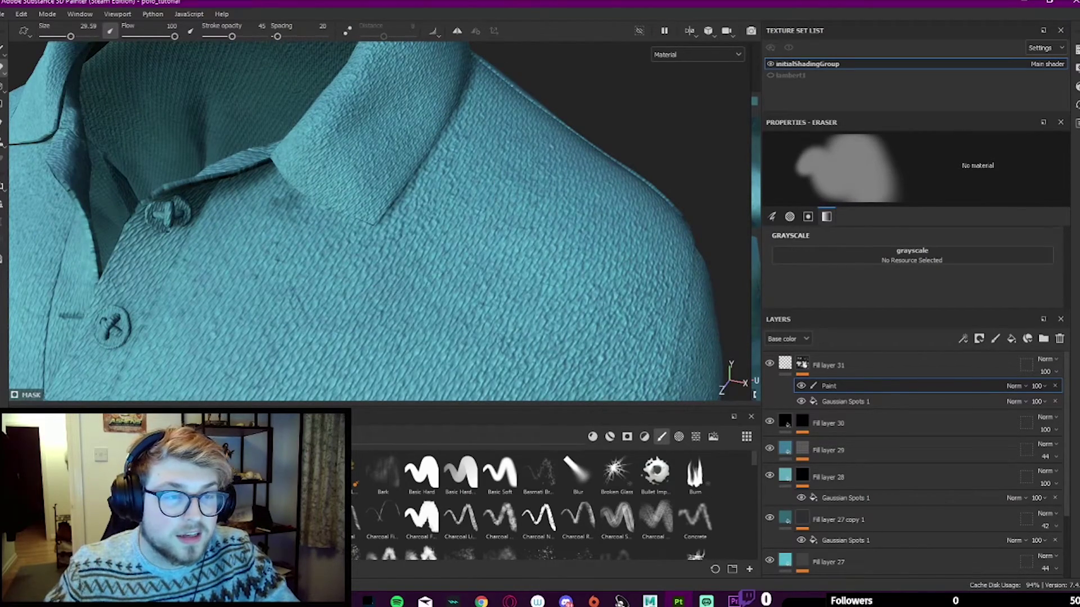
# Step: Return to the paint brush at about 27 and touch up the mask around the collar and shoulder
pyautogui.click(3, 50)
pyautogui.scroll(-4, 472, 143)
pyautogui.keyDown('alt'); pyautogui.moveTo(471, 148); pyautogui.dragTo(399, 194, button='middle'); pyautogui.keyUp('alt')
pyautogui.keyDown('ctrl'); pyautogui.moveTo(376, 146); pyautogui.dragTo(369, 146, button='right'); pyautogui.keyUp('ctrl')
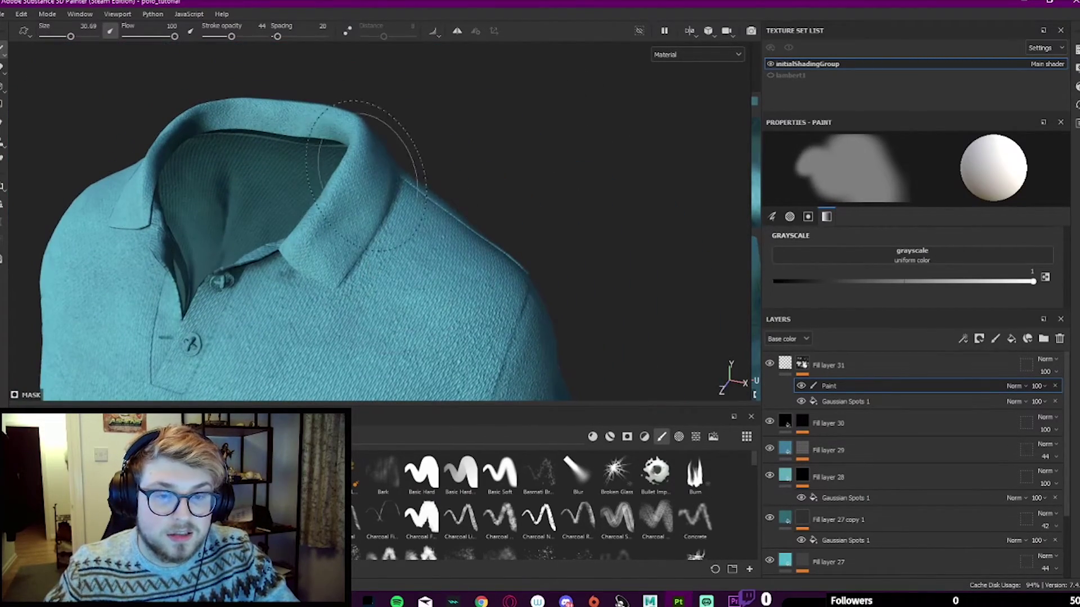
pyautogui.keyDown('alt'); pyautogui.moveTo(368, 146); pyautogui.dragTo(427, 138); pyautogui.keyUp('alt')
pyautogui.scroll(-2, 338, 191)
pyautogui.moveTo(276, 281)
pyautogui.keyDown('alt'); pyautogui.mouseDown(button='middle')
pyautogui.moveTo(465, 179)
pyautogui.moveTo(255, 116)
pyautogui.mouseUp(button='middle'); pyautogui.keyUp('alt')
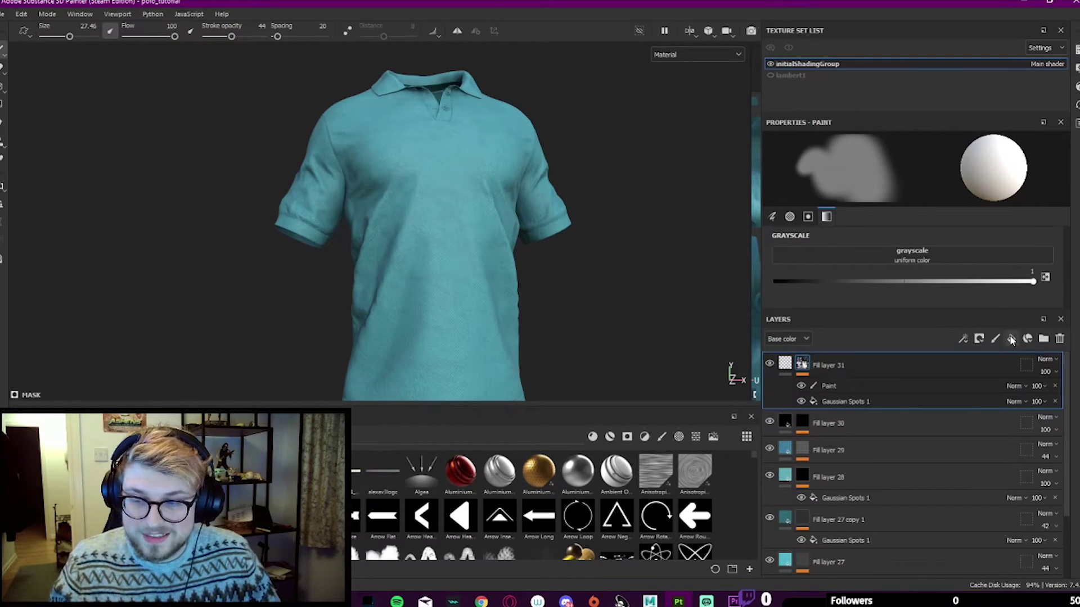
# Step: Add a fill layer with only the normal channel and assign the flakes normal map, found by searching the assets for polo
pyautogui.click(1010, 339)
pyautogui.click(974, 179)
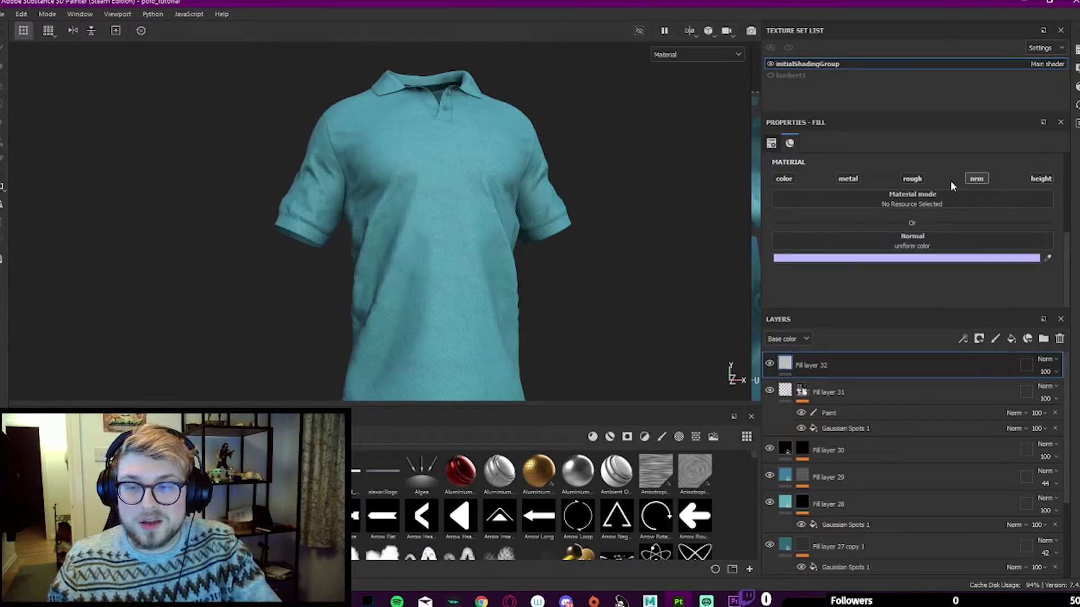
pyautogui.write('polo')
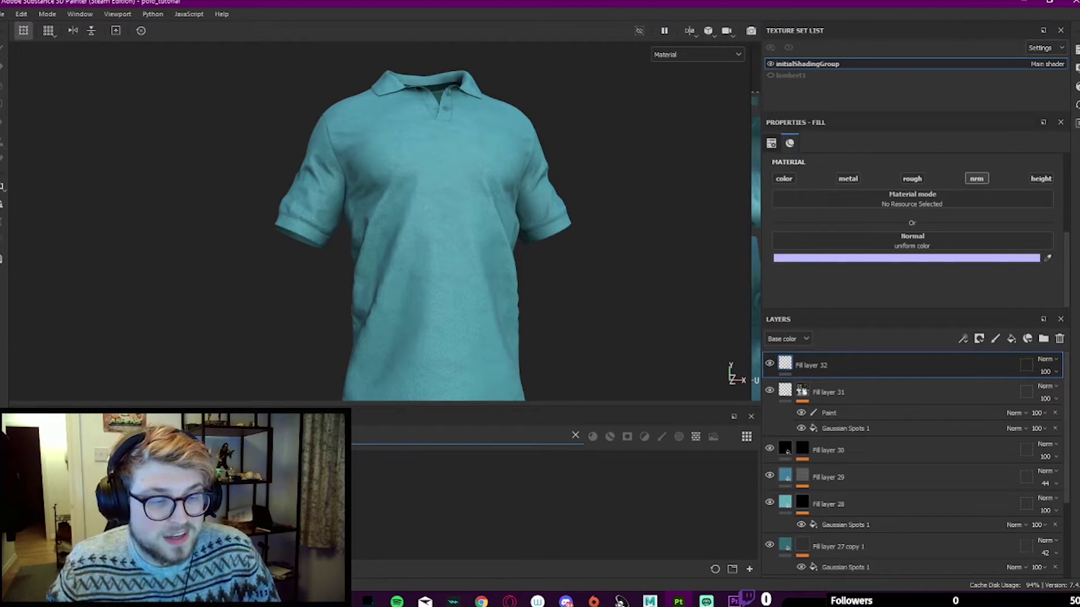
pyautogui.moveTo(163, 478)
pyautogui.mouseDown()
pyautogui.moveTo(938, 242)
pyautogui.moveTo(925, 237)
pyautogui.mouseUp()
# Step: Set the UV scale of the flakes normal map to 26.44
pyautogui.scroll(3, 466, 136)
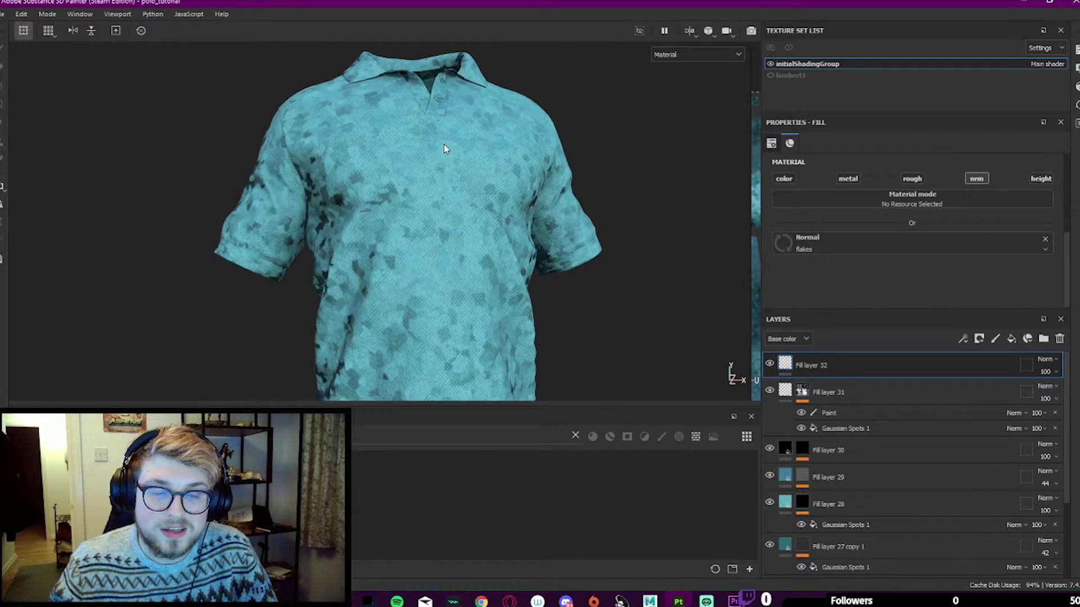
pyautogui.scroll(-3, 440, 144)
pyautogui.scroll(3, 436, 185)
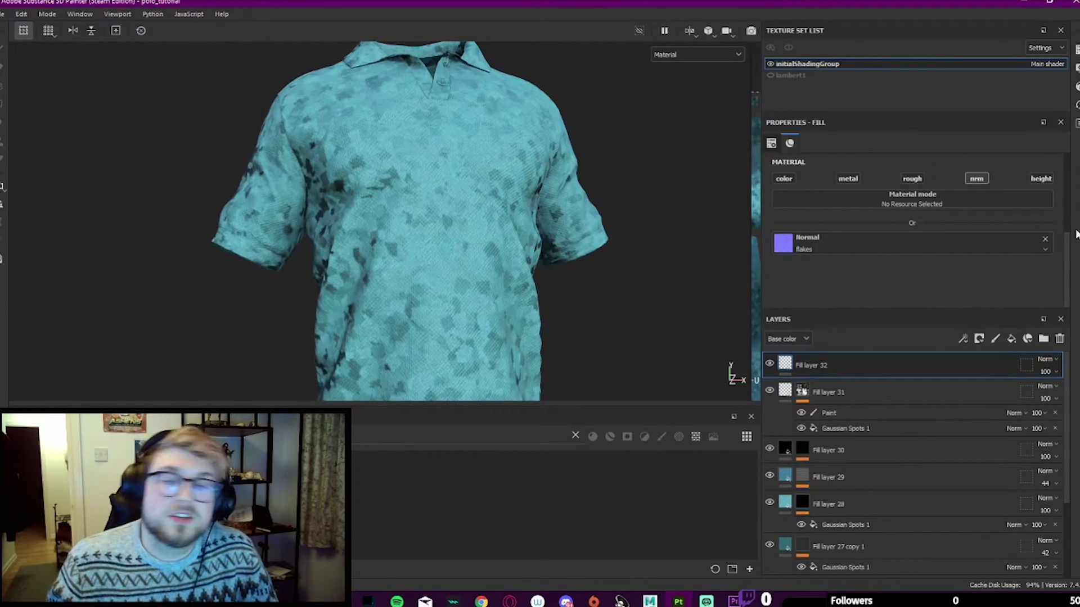
pyautogui.scroll(3, 906, 207)
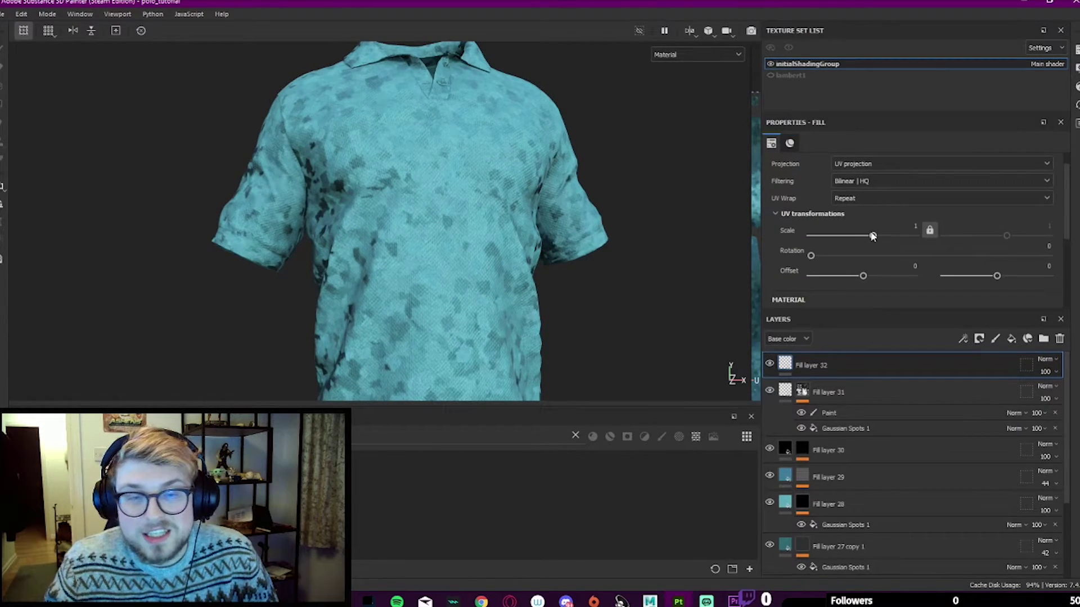
pyautogui.moveTo(872, 236); pyautogui.dragTo(888, 236)
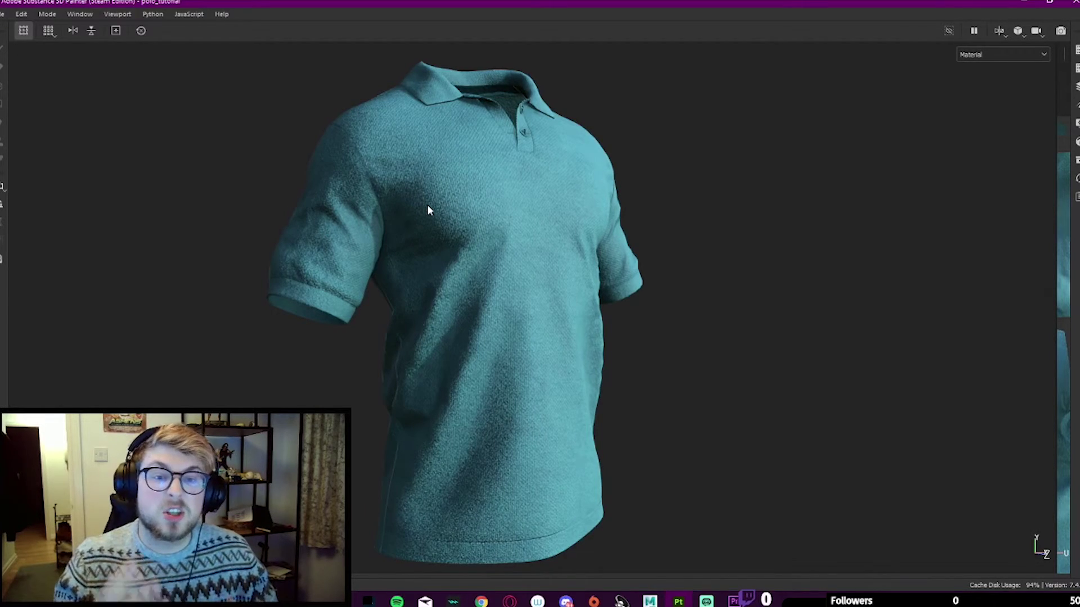
# Step: Set the fabric normal layer's normal-channel opacity to 56
pyautogui.scroll(5, 427, 204)
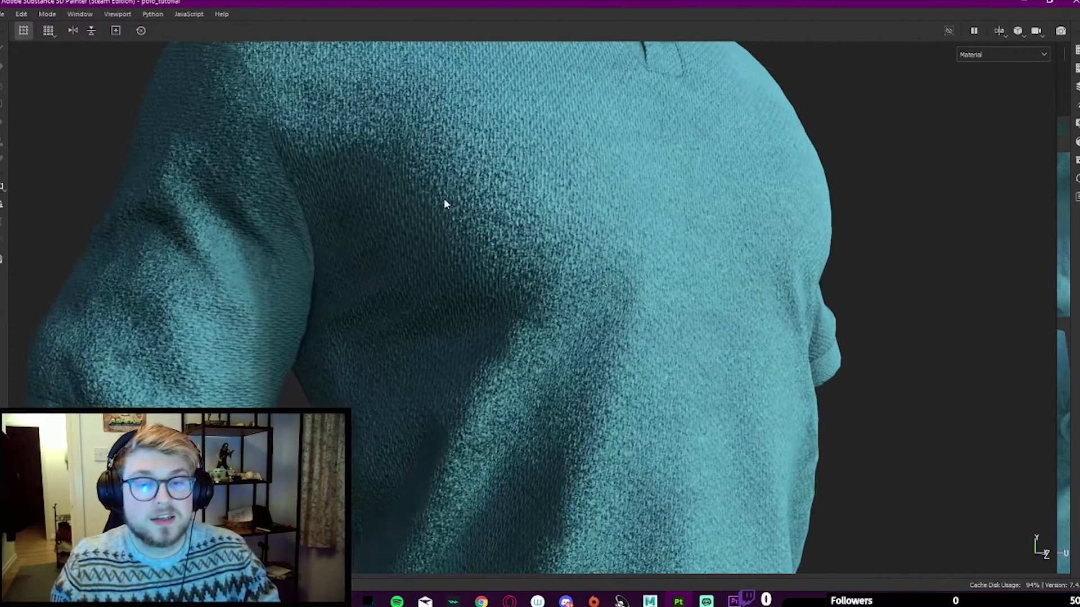
pyautogui.press('Tab')
pyautogui.click(1048, 373)
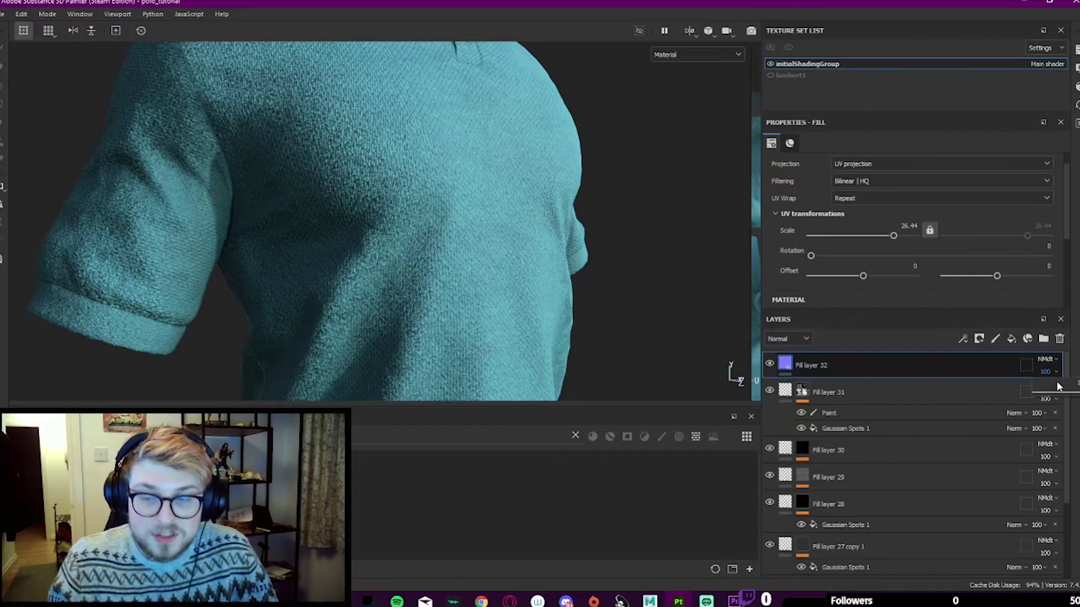
pyautogui.click(1061, 391)
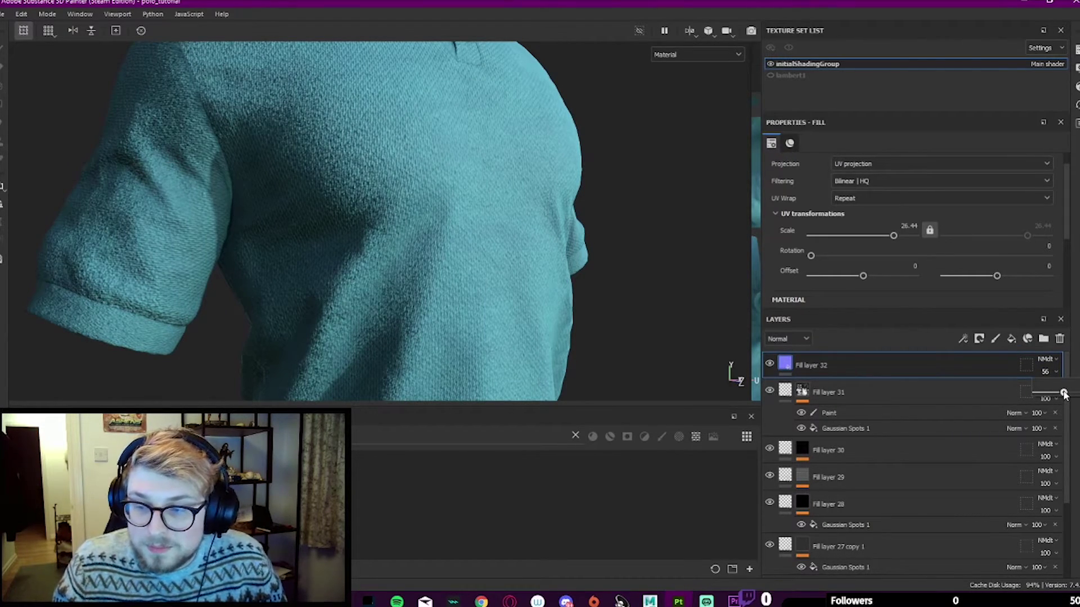
# Step: Examine the weave on the shirt's chest and sleeve under different lighting directions
pyautogui.keyDown('shift'); pyautogui.moveTo(563, 248); pyautogui.dragTo(552, 246, button='right'); pyautogui.keyUp('shift')
pyautogui.press('Tab')
pyautogui.scroll(-4, 565, 244)
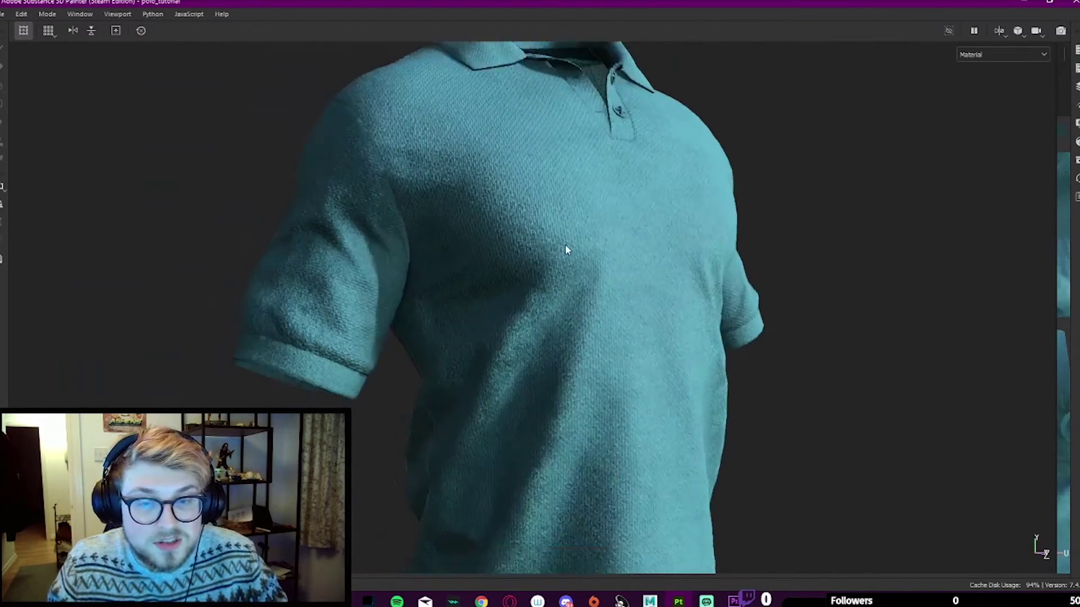
pyautogui.scroll(-3, 565, 244)
pyautogui.keyDown('alt'); pyautogui.moveTo(566, 245); pyautogui.dragTo(560, 226, button='middle'); pyautogui.keyUp('alt')
pyautogui.keyDown('shift'); pyautogui.moveTo(535, 229); pyautogui.dragTo(521, 197, button='right'); pyautogui.keyUp('shift')
pyautogui.scroll(3, 540, 195)
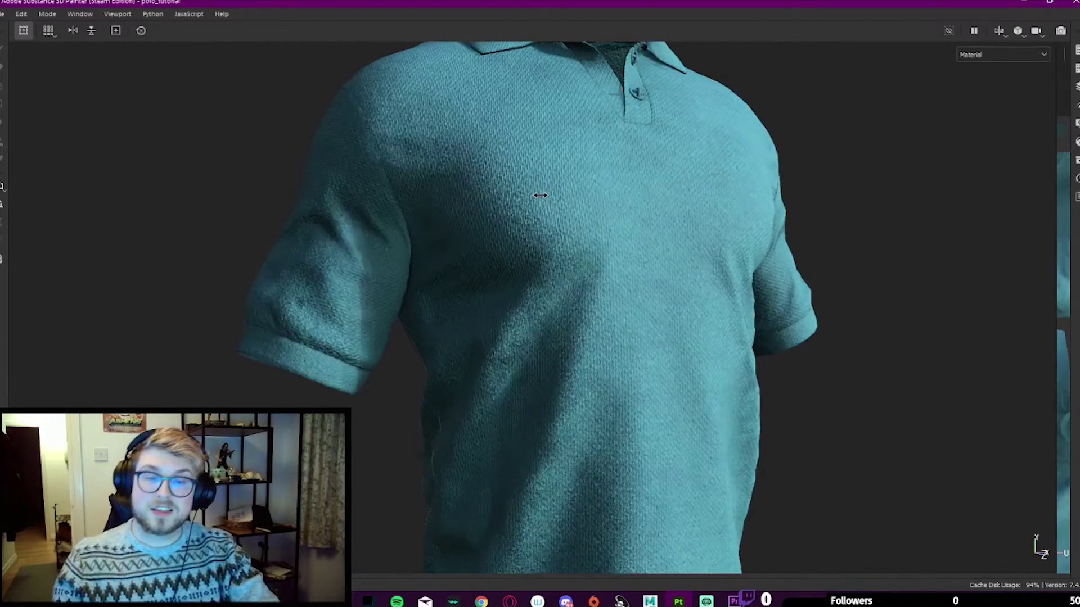
pyautogui.scroll(-3, 656, 251)
# Step: Toggle the fabric normal layer's visibility to compare the shirt with and without the weave
pyautogui.press('Tab')
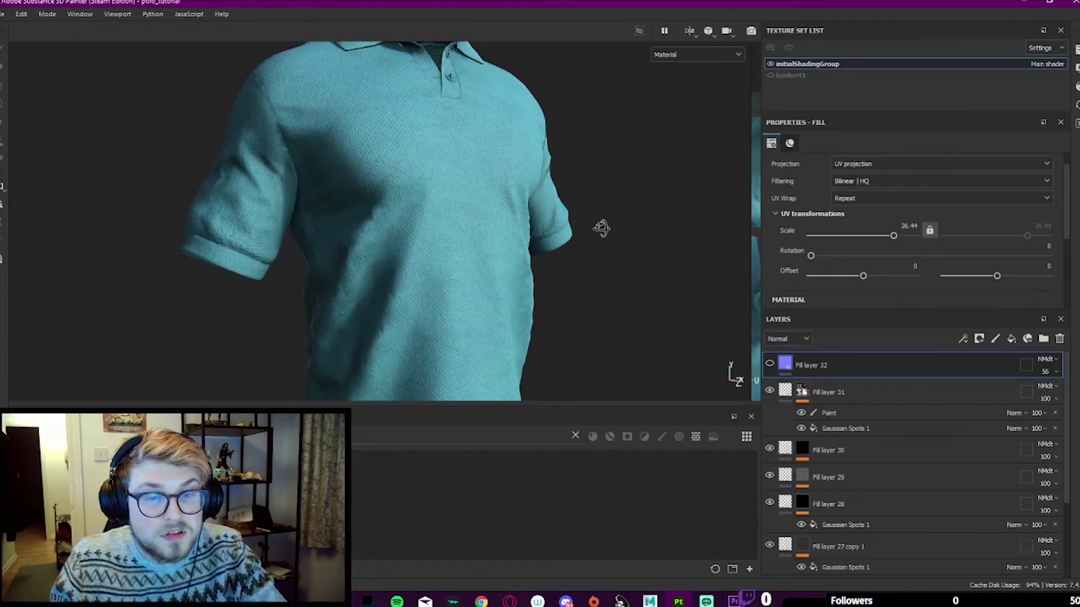
pyautogui.press('Tab')
pyautogui.keyDown('shift'); pyautogui.moveTo(635, 272); pyautogui.dragTo(822, 336, button='right'); pyautogui.keyUp('shift')
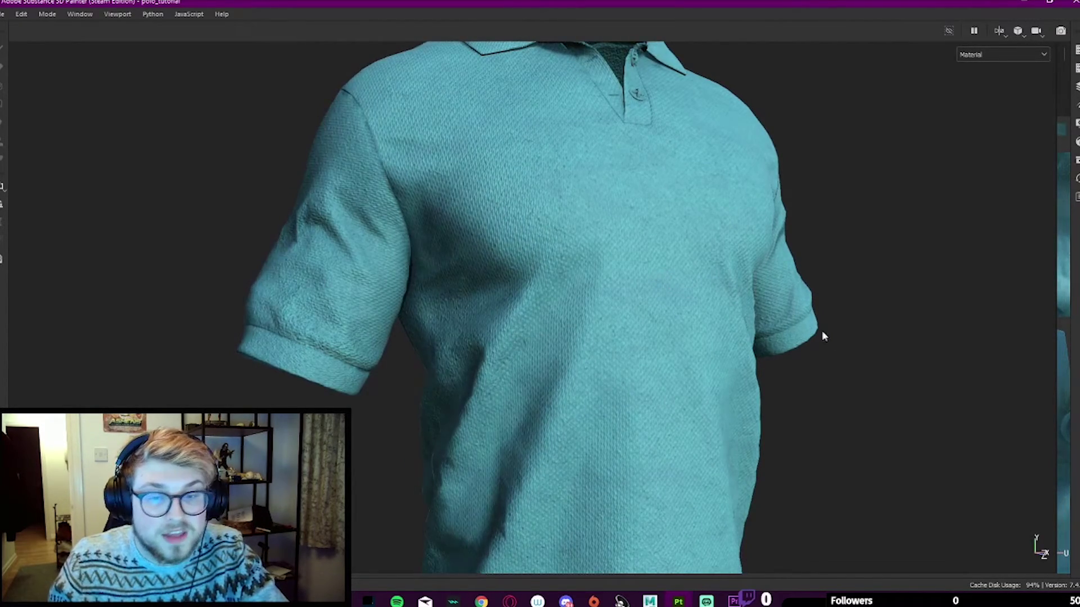
pyautogui.press('Tab')
pyautogui.keyDown('shift'); pyautogui.moveTo(737, 372); pyautogui.dragTo(657, 287, button='right'); pyautogui.keyUp('shift')
pyautogui.press('Tab')
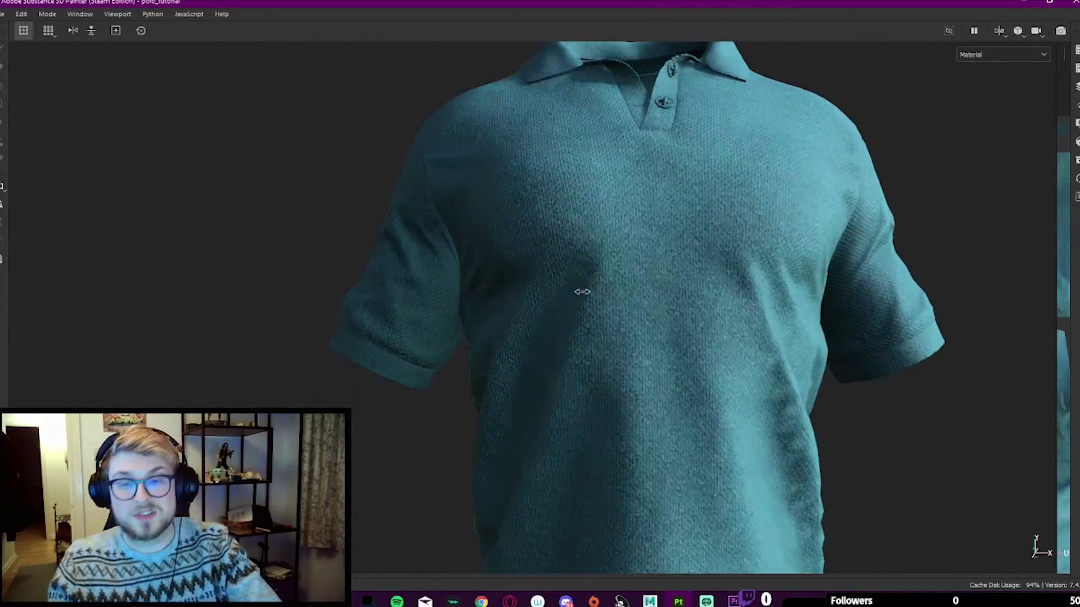
# Step: Examine the whole front of the shirt at several distances and lighting angles
pyautogui.moveTo(578, 292)
pyautogui.keyDown('shift'); pyautogui.mouseDown(button='right')
pyautogui.moveTo(617, 292)
pyautogui.moveTo(599, 299)
pyautogui.mouseUp(button='right'); pyautogui.keyUp('shift')
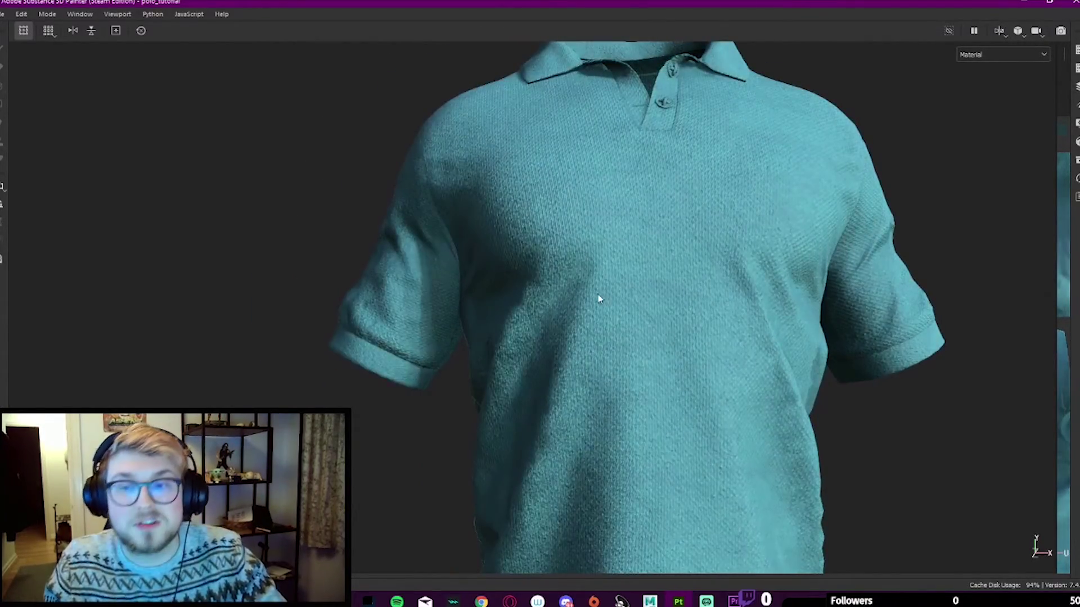
pyautogui.scroll(-4, 602, 301)
pyautogui.keyDown('alt'); pyautogui.moveTo(610, 309); pyautogui.dragTo(587, 278, button='middle'); pyautogui.keyUp('alt')
pyautogui.keyDown('shift'); pyautogui.moveTo(587, 278); pyautogui.dragTo(617, 295, button='right'); pyautogui.keyUp('shift')
pyautogui.keyDown('alt'); pyautogui.moveTo(617, 296); pyautogui.dragTo(613, 302); pyautogui.keyUp('alt')
pyautogui.keyDown('shift'); pyautogui.moveTo(613, 302); pyautogui.dragTo(618, 303, button='right'); pyautogui.keyUp('shift')
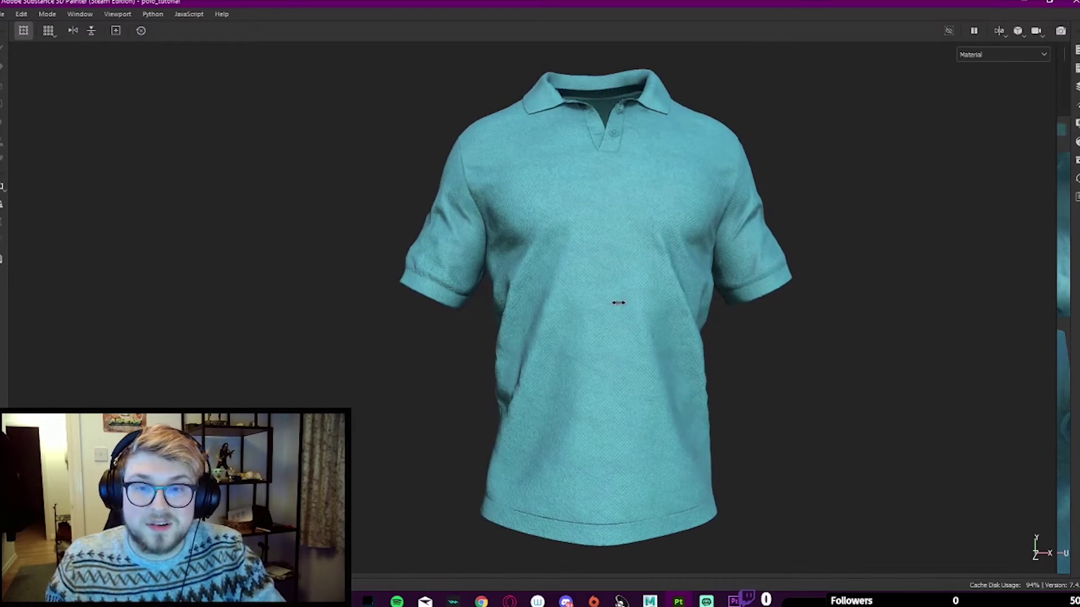
pyautogui.scroll(-2, 618, 304)
pyautogui.keyDown('alt'); pyautogui.moveTo(632, 309); pyautogui.dragTo(614, 313, button='middle'); pyautogui.keyUp('alt')
pyautogui.scroll(3, 614, 312)
pyautogui.keyDown('alt'); pyautogui.moveTo(740, 334); pyautogui.dragTo(722, 353, button='middle'); pyautogui.keyUp('alt')
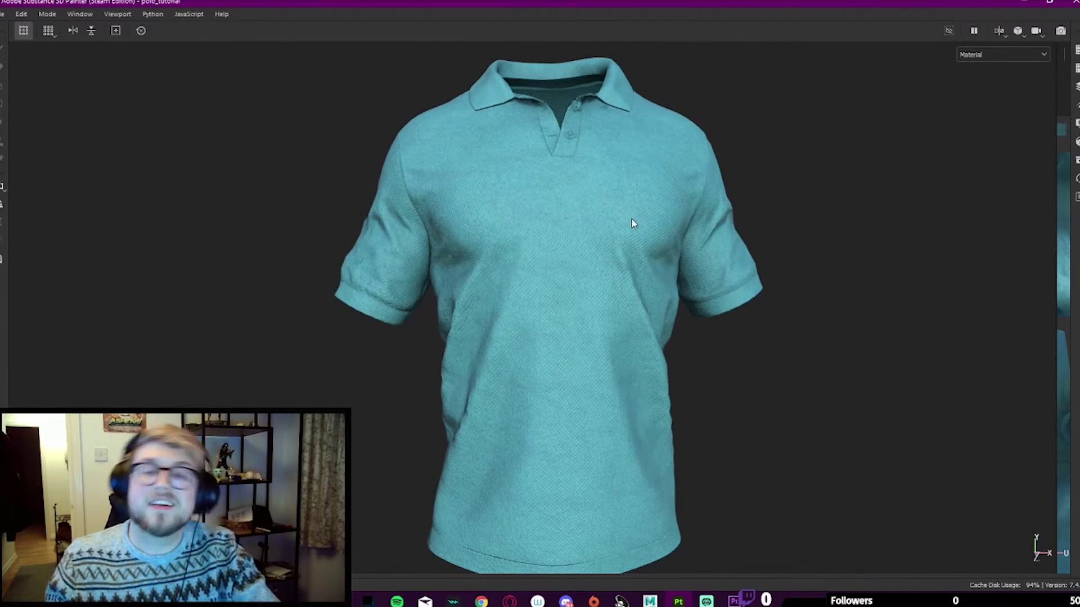
pyautogui.scroll(-1, 612, 228)
# Step: Add a color-only fill layer with base color 000000 and give it a black mask
pyautogui.press('Tab')
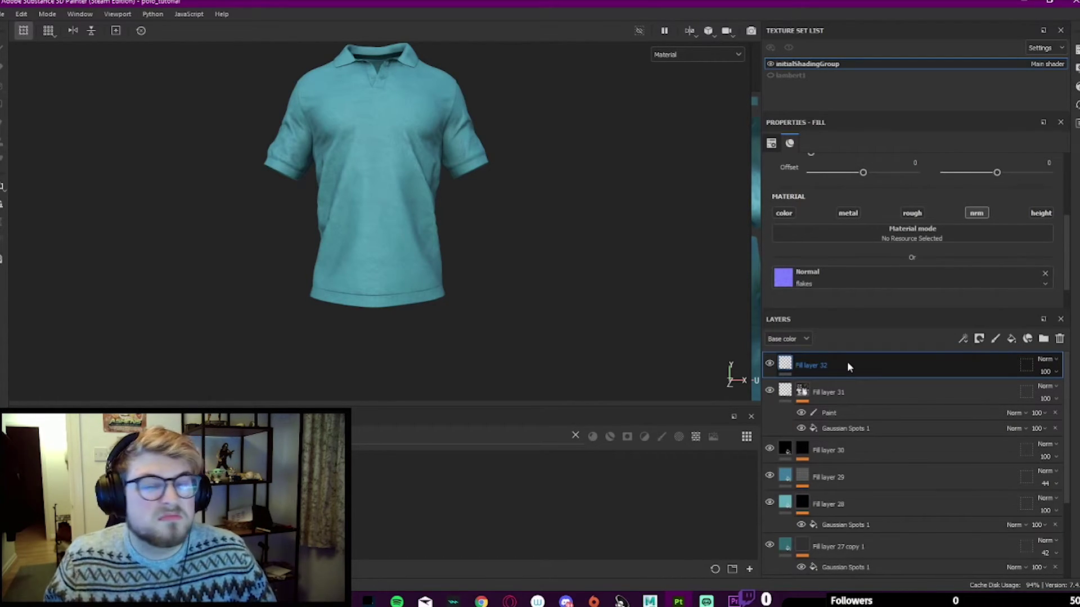
pyautogui.scroll(3, 557, 212)
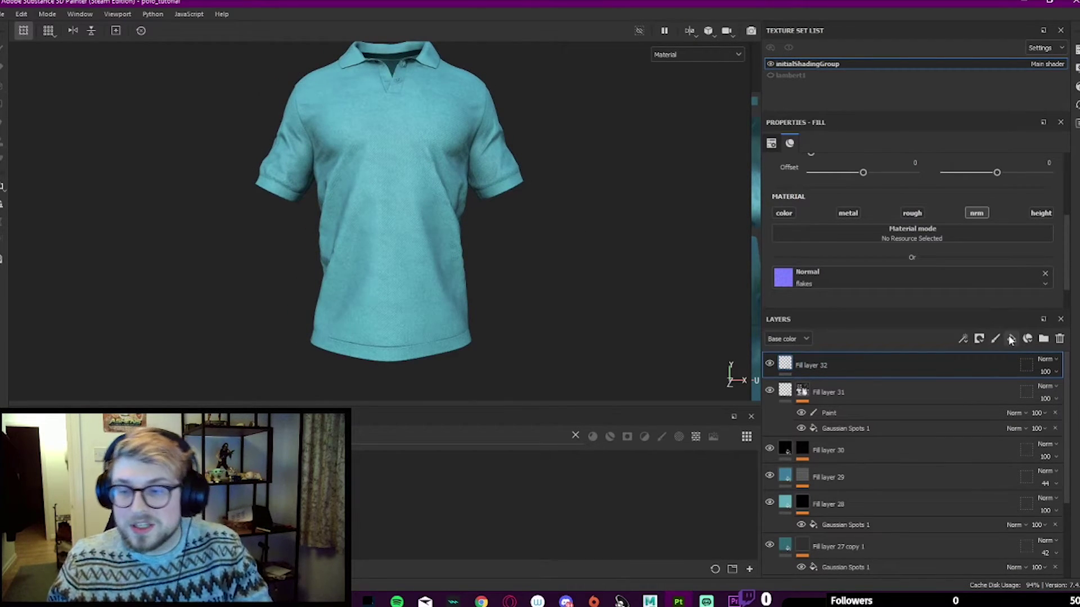
pyautogui.click(1011, 339)
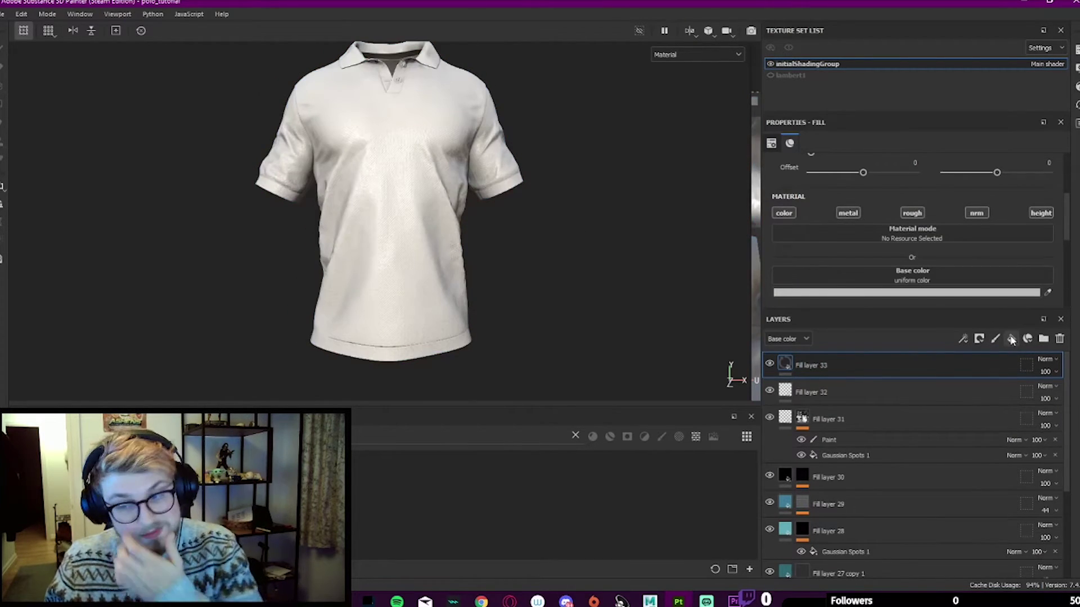
pyautogui.keyDown('alt'); pyautogui.click(782, 214); pyautogui.keyUp('alt')
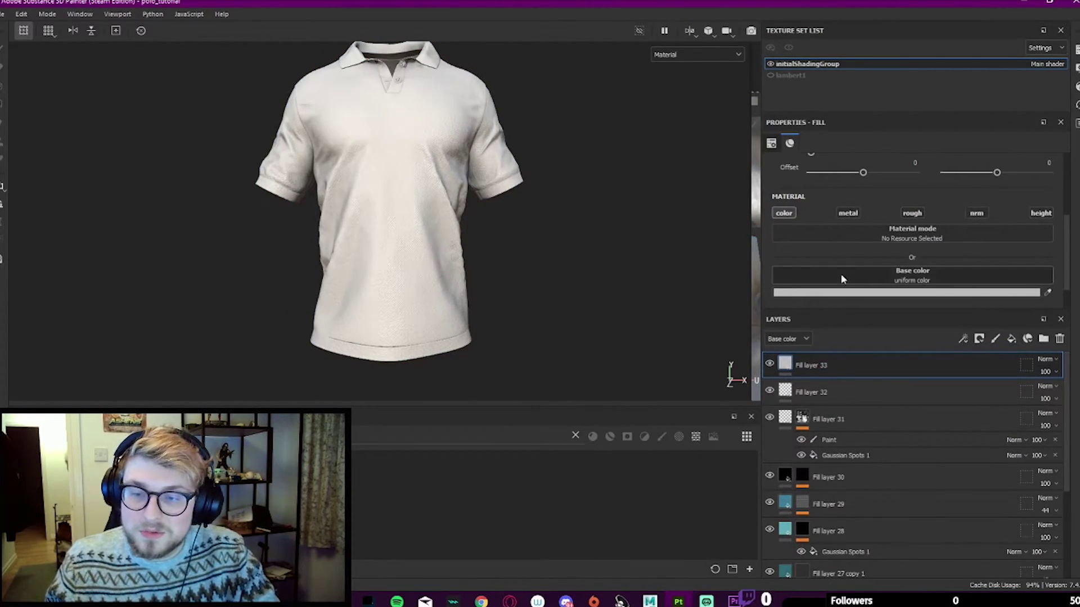
pyautogui.click(848, 295)
pyautogui.moveTo(869, 315); pyautogui.dragTo(810, 335)
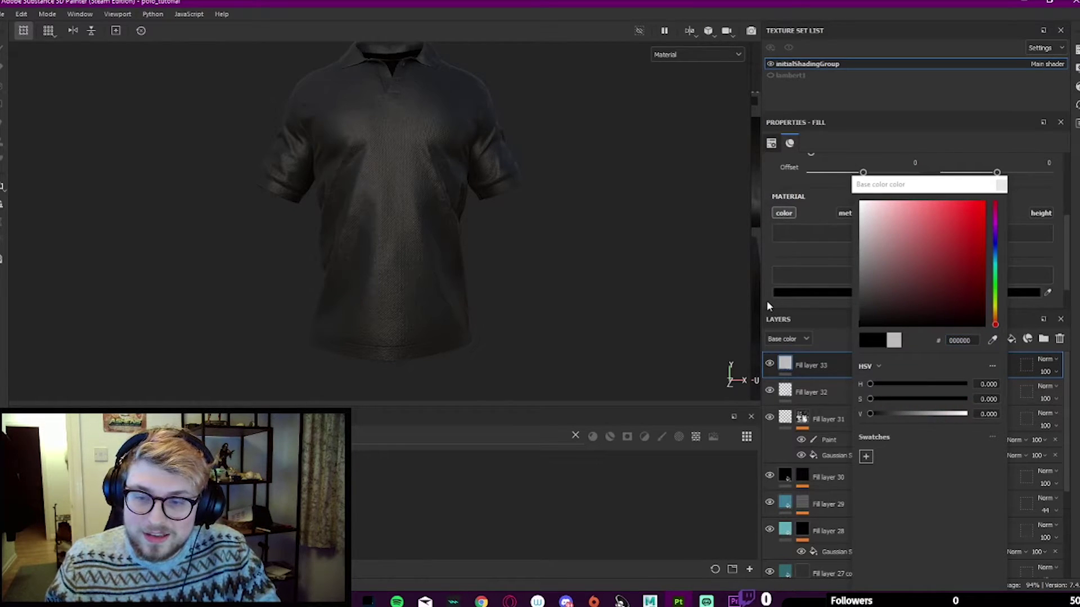
pyautogui.rightClick(812, 362)
pyautogui.click(858, 15)
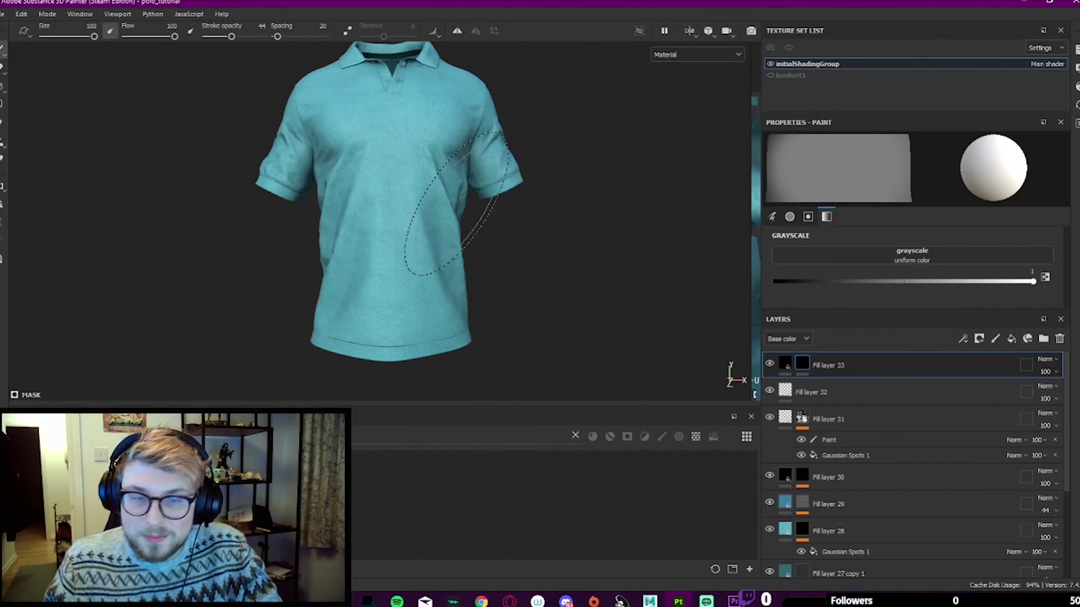
# Step: Set the brush's stroke opacity to 100 and paint the mask around the lower part of the shirt, front and back
pyautogui.keyDown('alt'); pyautogui.moveTo(403, 318); pyautogui.dragTo(408, 252, button='middle'); pyautogui.keyUp('alt')
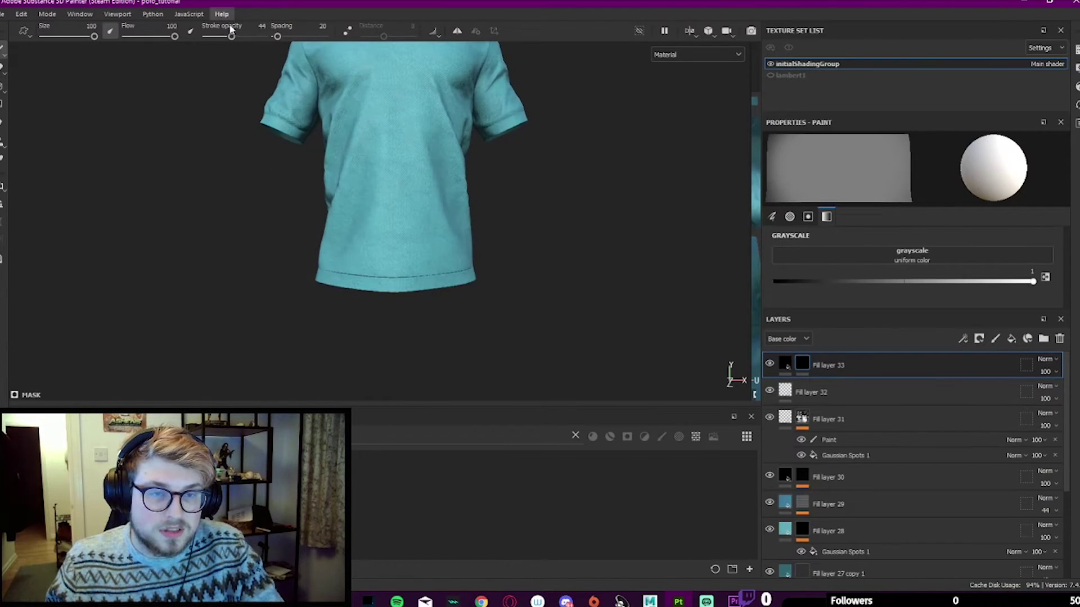
pyautogui.moveTo(231, 36); pyautogui.dragTo(270, 38)
pyautogui.moveTo(495, 238); pyautogui.dragTo(274, 275)
pyautogui.keyDown('alt'); pyautogui.moveTo(273, 275); pyautogui.dragTo(605, 283); pyautogui.keyUp('alt')
pyautogui.moveTo(416, 273)
pyautogui.mouseDown()
pyautogui.moveTo(181, 270)
pyautogui.moveTo(450, 271)
pyautogui.moveTo(537, 223)
pyautogui.mouseUp()
pyautogui.keyDown('shift'); pyautogui.moveTo(498, 248); pyautogui.dragTo(461, 248, button='right'); pyautogui.keyUp('shift')
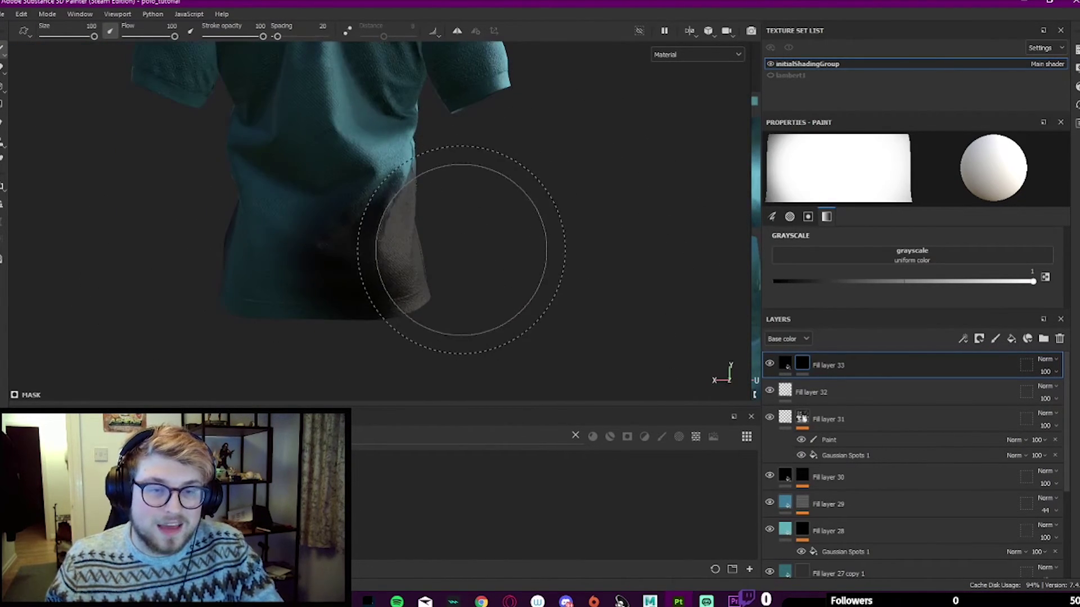
pyautogui.moveTo(438, 252); pyautogui.dragTo(253, 275)
# Step: Reduce the brush to 87.59 and paint the mask over the lower part of one sleeve
pyautogui.moveTo(253, 275)
pyautogui.keyDown('alt'); pyautogui.mouseDown()
pyautogui.moveTo(466, 298)
pyautogui.moveTo(556, 250)
pyautogui.moveTo(463, 217)
pyautogui.mouseUp(); pyautogui.keyUp('alt')
pyautogui.moveTo(463, 217)
pyautogui.keyDown('alt'); pyautogui.mouseDown(button='right')
pyautogui.moveTo(520, 99)
pyautogui.moveTo(399, 127)
pyautogui.mouseUp(button='right'); pyautogui.keyUp('alt')
pyautogui.keyDown('alt'); pyautogui.moveTo(399, 127); pyautogui.dragTo(412, 292, button='middle'); pyautogui.keyUp('alt')
pyautogui.keyDown('ctrl'); pyautogui.moveTo(414, 290); pyautogui.dragTo(402, 291, button='right'); pyautogui.keyUp('ctrl')
pyautogui.keyDown('alt'); pyautogui.moveTo(409, 289); pyautogui.dragTo(416, 197, button='middle'); pyautogui.keyUp('alt')
pyautogui.moveTo(394, 203)
pyautogui.mouseDown()
pyautogui.moveTo(343, 196)
pyautogui.moveTo(425, 185)
pyautogui.mouseUp()
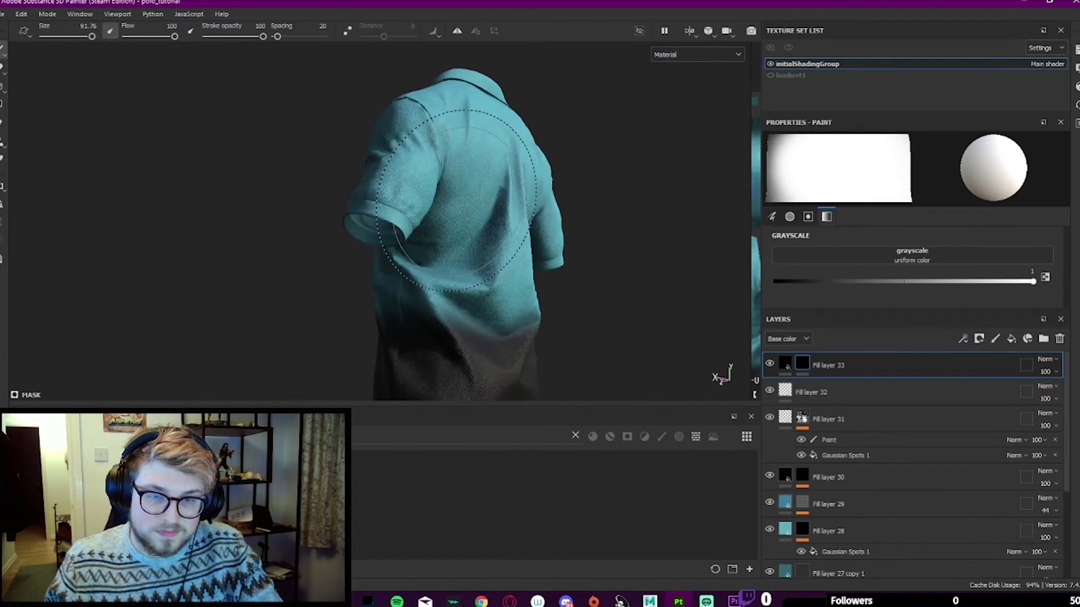
pyautogui.keyDown('ctrl'); pyautogui.moveTo(424, 197); pyautogui.dragTo(383, 221, button='right'); pyautogui.keyUp('ctrl')
pyautogui.keyDown('alt'); pyautogui.moveTo(382, 220); pyautogui.dragTo(667, 233); pyautogui.keyUp('alt')
pyautogui.moveTo(668, 234)
pyautogui.keyDown('shift'); pyautogui.mouseDown(button='right')
pyautogui.moveTo(477, 220)
pyautogui.moveTo(548, 259)
pyautogui.mouseUp(button='right'); pyautogui.keyUp('shift')
pyautogui.keyDown('alt'); pyautogui.moveTo(548, 258); pyautogui.dragTo(498, 240, button='middle'); pyautogui.keyUp('alt')
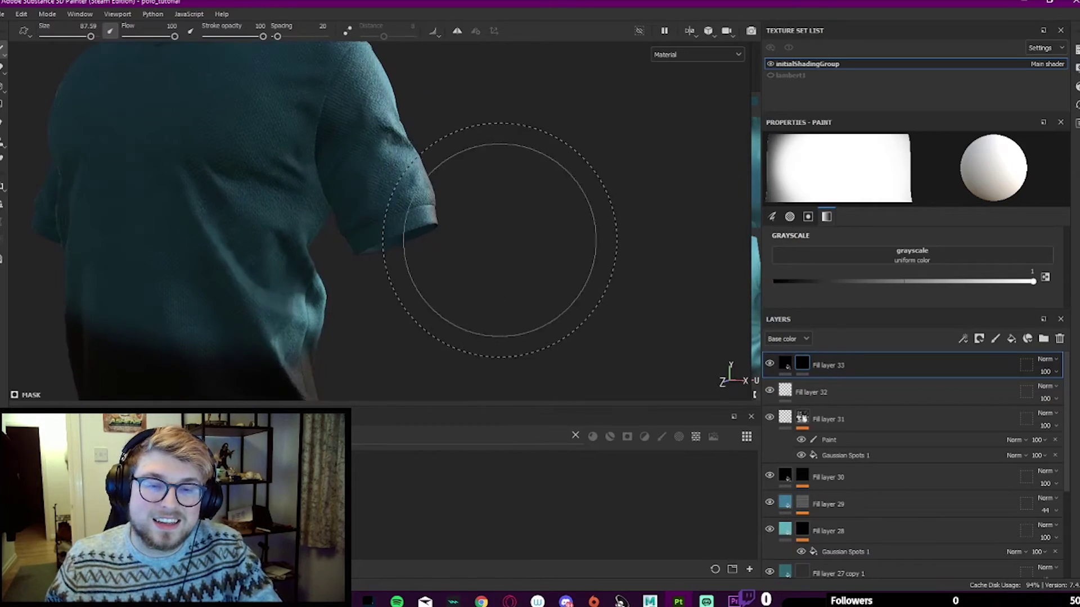
pyautogui.moveTo(455, 231); pyautogui.dragTo(368, 203)
pyautogui.keyDown('alt'); pyautogui.moveTo(367, 203); pyautogui.dragTo(388, 208, button='right'); pyautogui.keyUp('alt')
pyautogui.keyDown('alt'); pyautogui.moveTo(362, 212); pyautogui.dragTo(352, 213); pyautogui.keyUp('alt')
pyautogui.moveTo(382, 210); pyautogui.dragTo(445, 223)
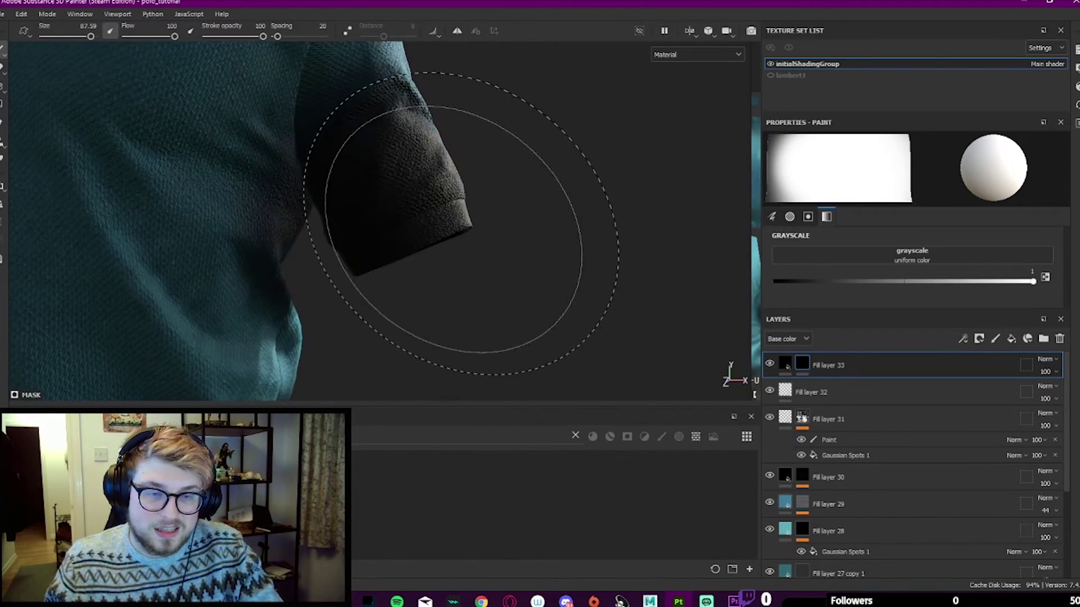
# Step: Paint the mask over the lower part of the opposite sleeve, including its underside
pyautogui.keyDown('shift'); pyautogui.moveTo(458, 227); pyautogui.dragTo(417, 232, button='right'); pyautogui.keyUp('shift')
pyautogui.keyDown('alt'); pyautogui.moveTo(448, 233); pyautogui.dragTo(410, 233); pyautogui.keyUp('alt')
pyautogui.keyDown('alt'); pyautogui.moveTo(410, 233); pyautogui.dragTo(315, 214, button='right'); pyautogui.keyUp('alt')
pyautogui.keyDown('alt'); pyautogui.moveTo(360, 211); pyautogui.dragTo(395, 211); pyautogui.keyUp('alt')
pyautogui.keyDown('alt'); pyautogui.moveTo(395, 212); pyautogui.dragTo(430, 216, button='right'); pyautogui.keyUp('alt')
pyautogui.moveTo(371, 217)
pyautogui.mouseDown()
pyautogui.moveTo(304, 242)
pyautogui.moveTo(510, 260)
pyautogui.moveTo(562, 185)
pyautogui.moveTo(630, 180)
pyautogui.mouseUp()
pyautogui.moveTo(444, 135); pyautogui.dragTo(461, 189)
pyautogui.keyDown('alt'); pyautogui.moveTo(419, 183); pyautogui.dragTo(473, 175, button='right'); pyautogui.keyUp('alt')
pyautogui.keyDown('alt'); pyautogui.moveTo(464, 176); pyautogui.dragTo(431, 270); pyautogui.keyUp('alt')
pyautogui.moveTo(365, 253)
pyautogui.mouseDown()
pyautogui.moveTo(315, 217)
pyautogui.moveTo(337, 231)
pyautogui.mouseUp()
# Step: Examine the masked sleeves and lower shirt from below, behind and the front
pyautogui.keyDown('alt'); pyautogui.moveTo(433, 271); pyautogui.dragTo(398, 212, button='right'); pyautogui.keyUp('alt')
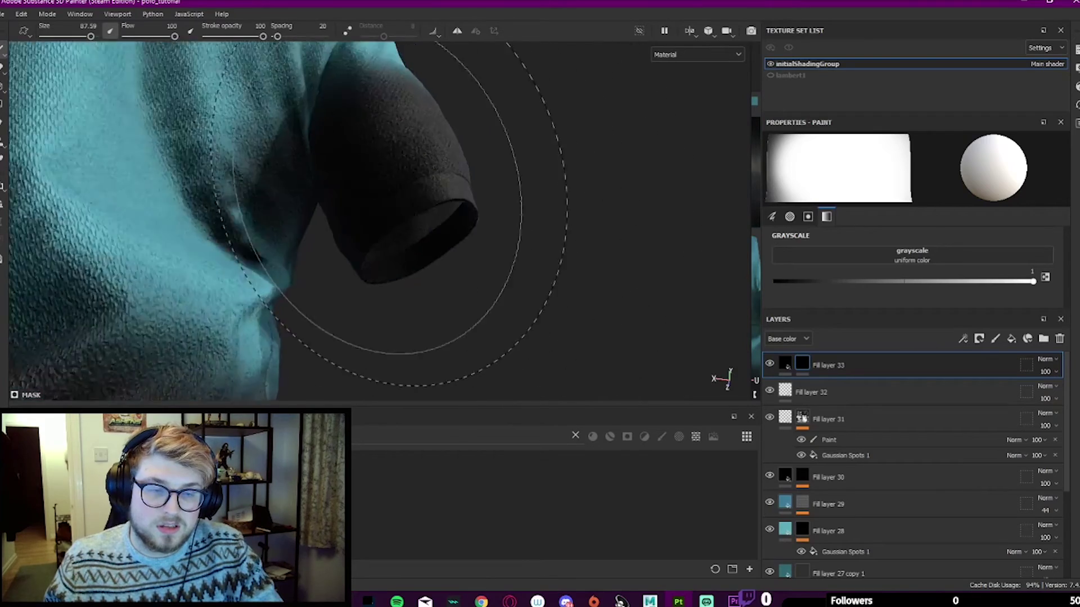
pyautogui.moveTo(397, 212)
pyautogui.keyDown('alt'); pyautogui.mouseDown()
pyautogui.moveTo(345, 241)
pyautogui.moveTo(387, 225)
pyautogui.mouseUp(); pyautogui.keyUp('alt')
pyautogui.keyDown('alt'); pyautogui.moveTo(378, 186); pyautogui.dragTo(374, 187); pyautogui.keyUp('alt')
pyautogui.keyDown('alt'); pyautogui.moveTo(374, 188); pyautogui.dragTo(307, 190, button='right'); pyautogui.keyUp('alt')
pyautogui.keyDown('shift'); pyautogui.moveTo(306, 190); pyautogui.dragTo(415, 193, button='right'); pyautogui.keyUp('shift')
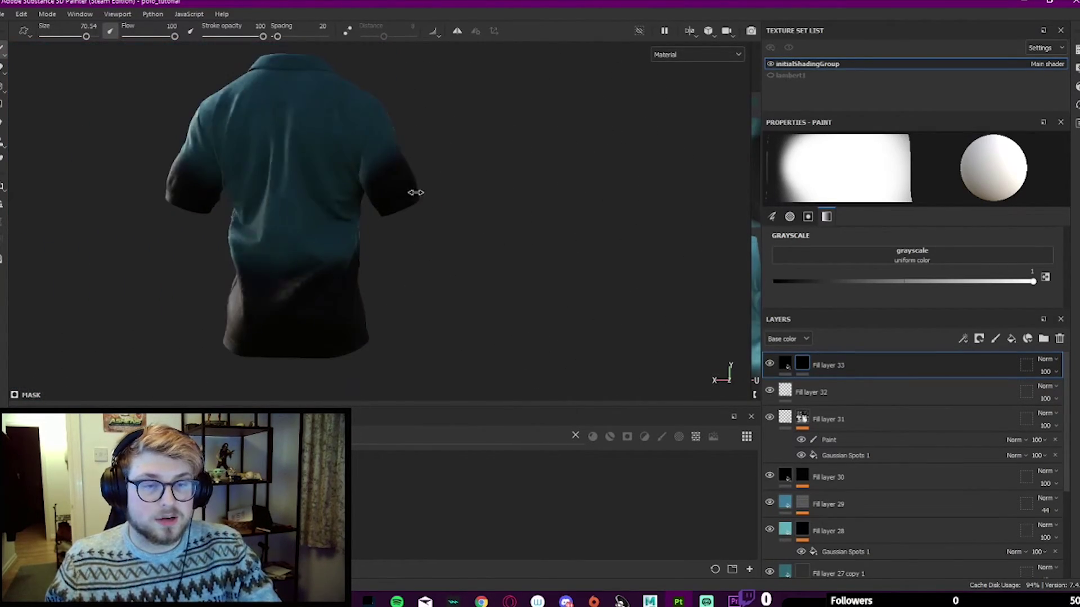
pyautogui.keyDown('alt'); pyautogui.moveTo(414, 193); pyautogui.dragTo(113, 193); pyautogui.keyUp('alt')
pyautogui.keyDown('shift'); pyautogui.moveTo(113, 193); pyautogui.dragTo(355, 202, button='right'); pyautogui.keyUp('shift')
pyautogui.keyDown('alt'); pyautogui.moveTo(355, 202); pyautogui.dragTo(318, 226); pyautogui.keyUp('alt')
pyautogui.keyDown('alt'); pyautogui.moveTo(318, 227); pyautogui.dragTo(401, 205, button='middle'); pyautogui.keyUp('alt')
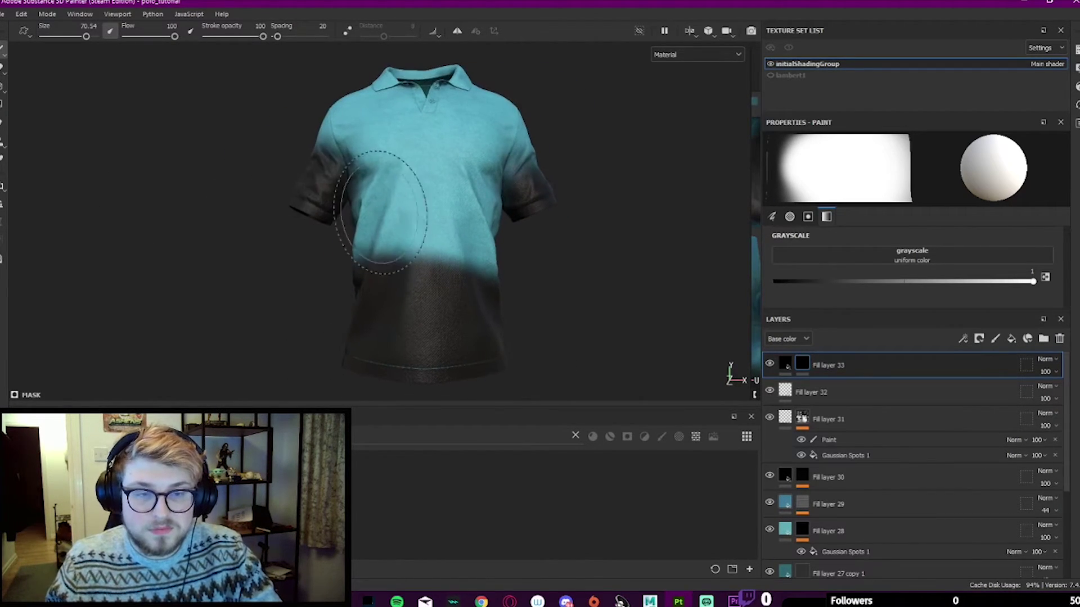
# Step: Switch to the eraser at size 100 with stroke opacity 5 and fade the mask on the shirt's lower front
pyautogui.click(4, 68)
pyautogui.click(213, 36)
pyautogui.press(']')
pyautogui.press(']')
pyautogui.press(']')
pyautogui.press(']')
pyautogui.press(']')
pyautogui.press(']')
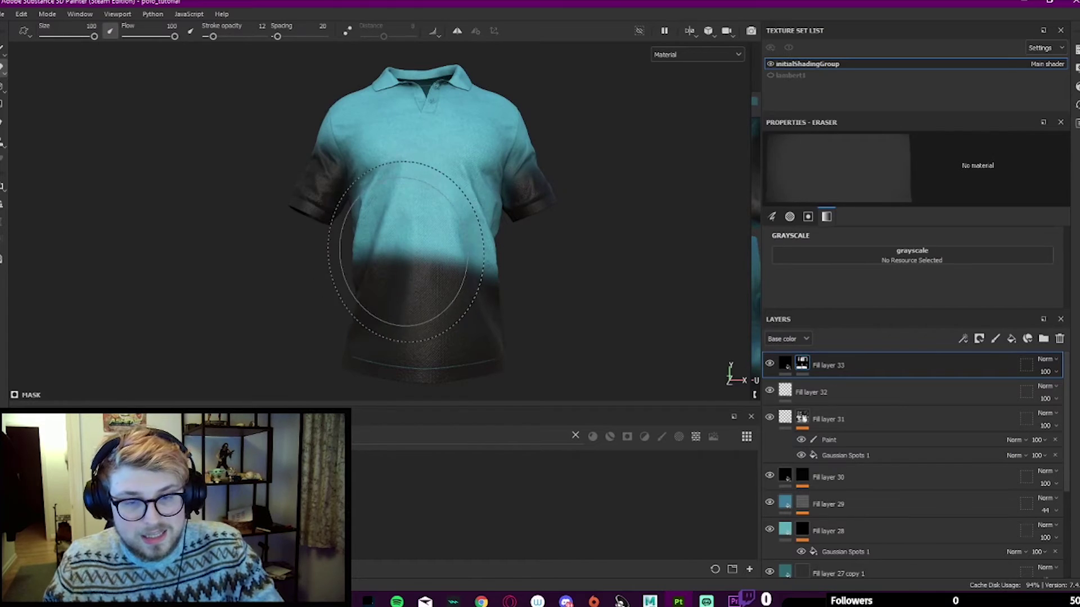
pyautogui.moveTo(212, 36); pyautogui.dragTo(210, 38)
pyautogui.moveTo(407, 242)
pyautogui.mouseDown()
pyautogui.moveTo(501, 261)
pyautogui.moveTo(496, 304)
pyautogui.moveTo(321, 343)
pyautogui.mouseUp()
pyautogui.keyDown('alt'); pyautogui.moveTo(444, 242); pyautogui.dragTo(407, 211, button='middle'); pyautogui.keyUp('alt')
pyautogui.keyDown('alt'); pyautogui.moveTo(444, 197); pyautogui.dragTo(431, 196, button='right'); pyautogui.keyUp('alt')
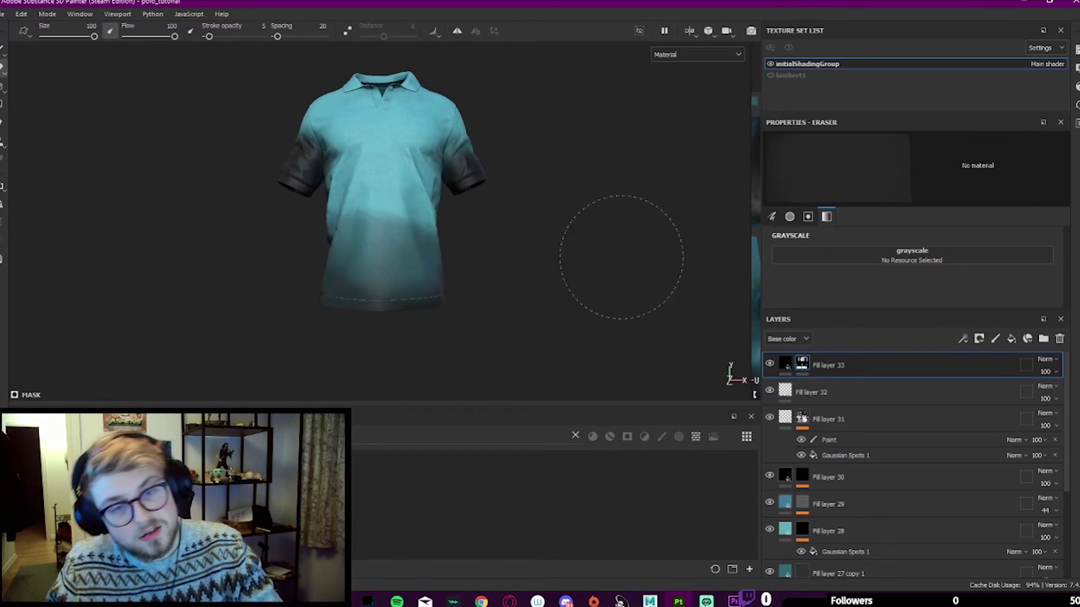
# Step: Raise the eraser's stroke opacity to 11 and fade the dark area on the shirt's front further
pyautogui.moveTo(208, 37); pyautogui.dragTo(213, 37)
pyautogui.scroll(-1, 506, 271)
pyautogui.scroll(2, 361, 241)
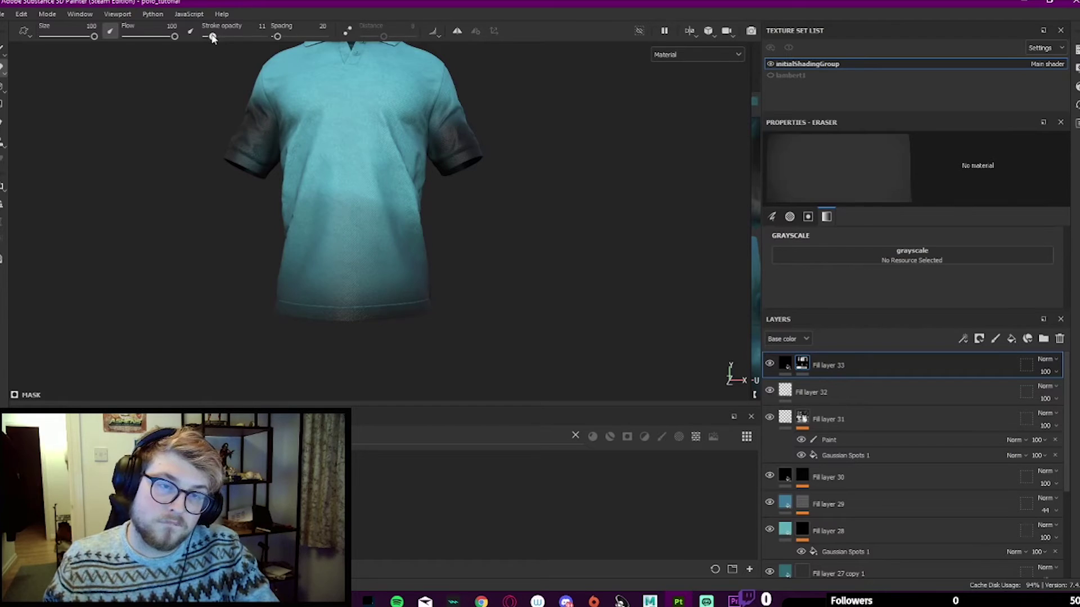
# Step: Lower the eraser's stroke opacity to 6 and fade the mask on the shirt's back and the rear of a sleeve
pyautogui.moveTo(212, 37); pyautogui.dragTo(209, 36)
pyautogui.moveTo(476, 259)
pyautogui.keyDown('alt'); pyautogui.mouseDown()
pyautogui.moveTo(494, 289)
pyautogui.moveTo(475, 217)
pyautogui.moveTo(422, 222)
pyautogui.moveTo(481, 200)
pyautogui.mouseUp(); pyautogui.keyUp('alt')
pyautogui.moveTo(494, 253)
pyautogui.keyDown('alt'); pyautogui.mouseDown()
pyautogui.moveTo(386, 301)
pyautogui.moveTo(373, 253)
pyautogui.moveTo(473, 229)
pyautogui.mouseUp(); pyautogui.keyUp('alt')
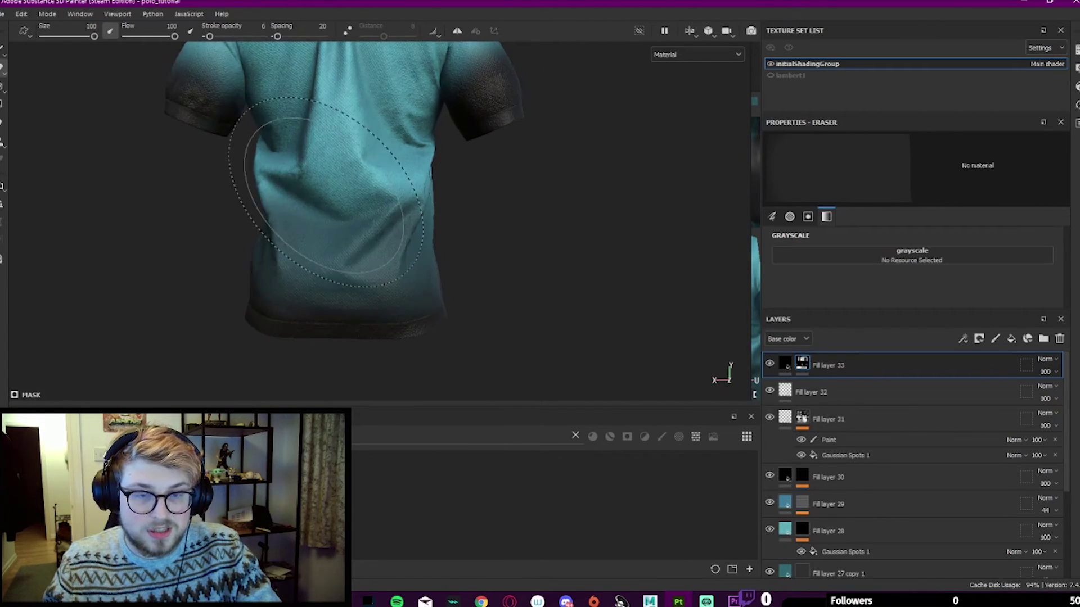
pyautogui.scroll(-3, 399, 226)
pyautogui.scroll(-3, 455, 164)
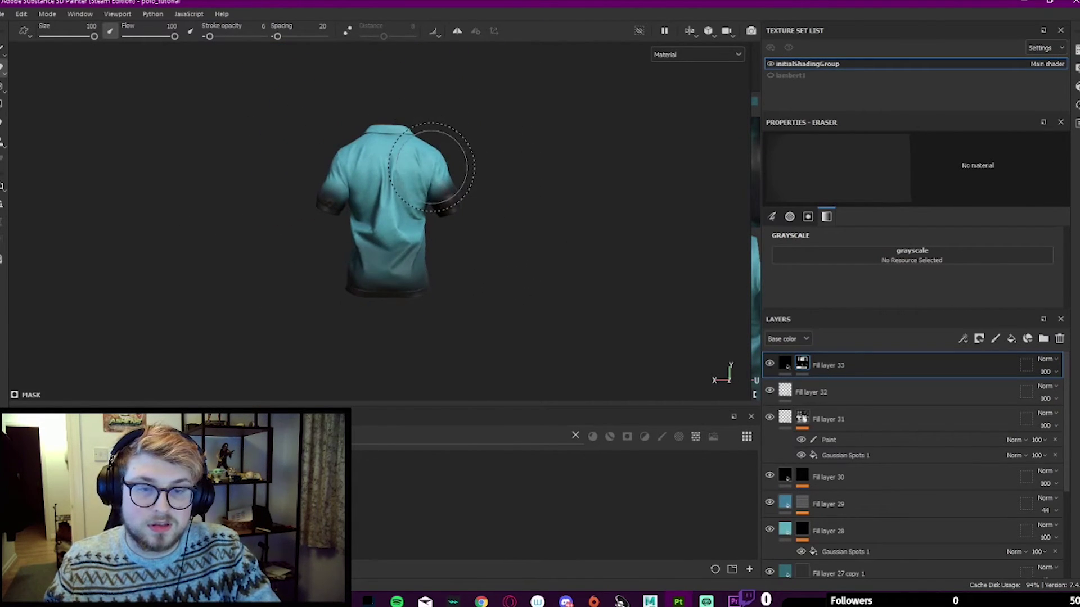
pyautogui.scroll(6, 433, 166)
pyautogui.moveTo(441, 183)
pyautogui.mouseDown()
pyautogui.moveTo(446, 209)
pyautogui.moveTo(437, 193)
pyautogui.mouseUp()
# Step: Reduce the eraser size to about 67 and fade the dark gradient on the front of one sleeve
pyautogui.keyDown('ctrl'); pyautogui.moveTo(436, 193); pyautogui.dragTo(364, 192, button='right'); pyautogui.keyUp('ctrl')
pyautogui.keyDown('alt'); pyautogui.moveTo(364, 193); pyautogui.dragTo(458, 170, button='middle'); pyautogui.keyUp('alt')
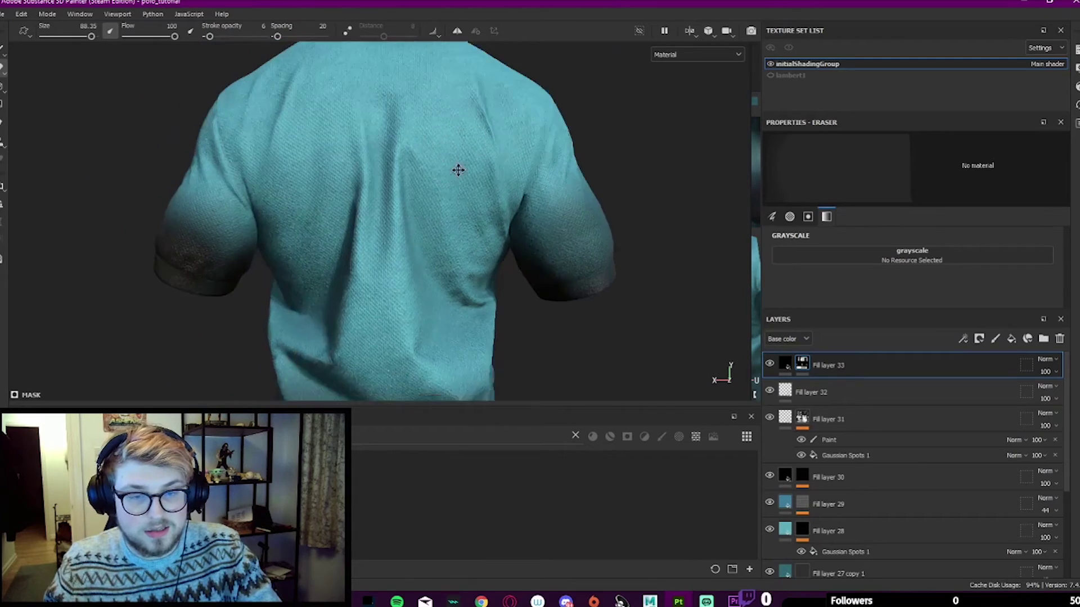
pyautogui.moveTo(458, 170)
pyautogui.keyDown('alt'); pyautogui.mouseDown()
pyautogui.moveTo(374, 185)
pyautogui.moveTo(249, 173)
pyautogui.moveTo(635, 180)
pyautogui.mouseUp(); pyautogui.keyUp('alt')
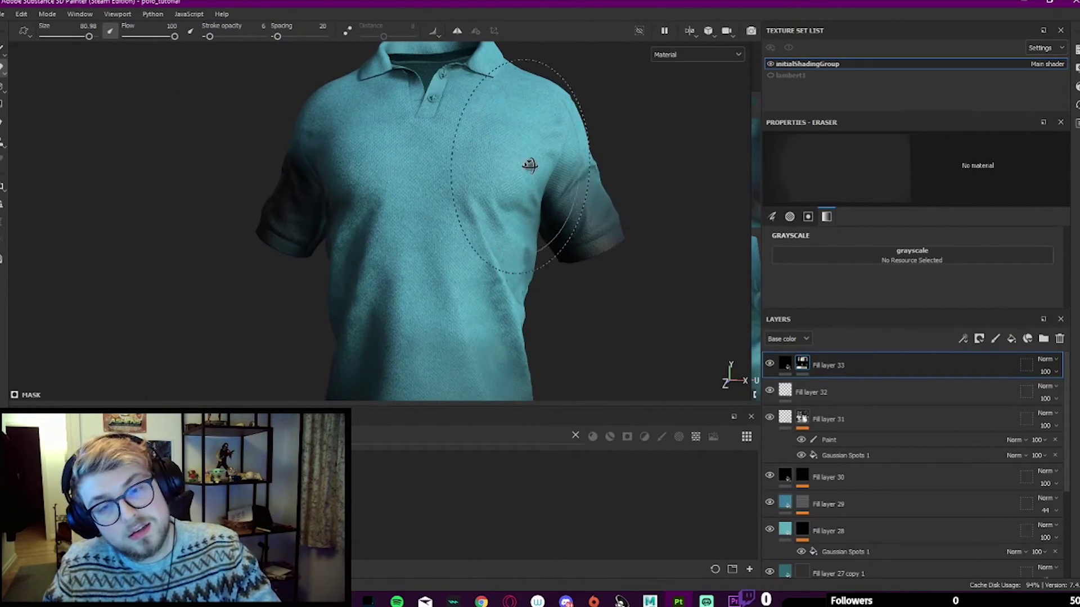
pyautogui.keyDown('alt'); pyautogui.moveTo(530, 166); pyautogui.dragTo(513, 165); pyautogui.keyUp('alt')
pyautogui.keyDown('ctrl'); pyautogui.moveTo(568, 133); pyautogui.dragTo(559, 133, button='right'); pyautogui.keyUp('ctrl')
pyautogui.moveTo(559, 133); pyautogui.dragTo(574, 174)
# Step: Fade the dark gradient on the opposite sleeve with the same eraser and check the whole shirt front
pyautogui.moveTo(323, 158)
pyautogui.keyDown('alt'); pyautogui.mouseDown()
pyautogui.moveTo(371, 153)
pyautogui.moveTo(282, 157)
pyautogui.mouseUp(); pyautogui.keyUp('alt')
pyautogui.scroll(-4, 284, 159)
pyautogui.scroll(5, 309, 179)
pyautogui.keyDown('alt'); pyautogui.moveTo(413, 176); pyautogui.dragTo(229, 169); pyautogui.keyUp('alt')
pyautogui.scroll(5, 338, 205)
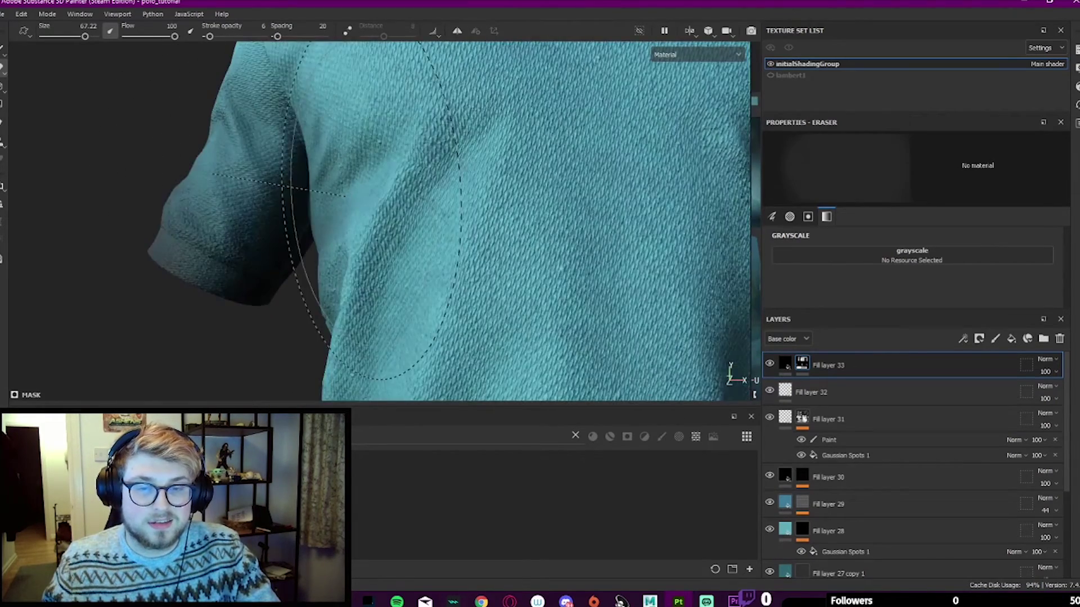
pyautogui.scroll(-5, 284, 186)
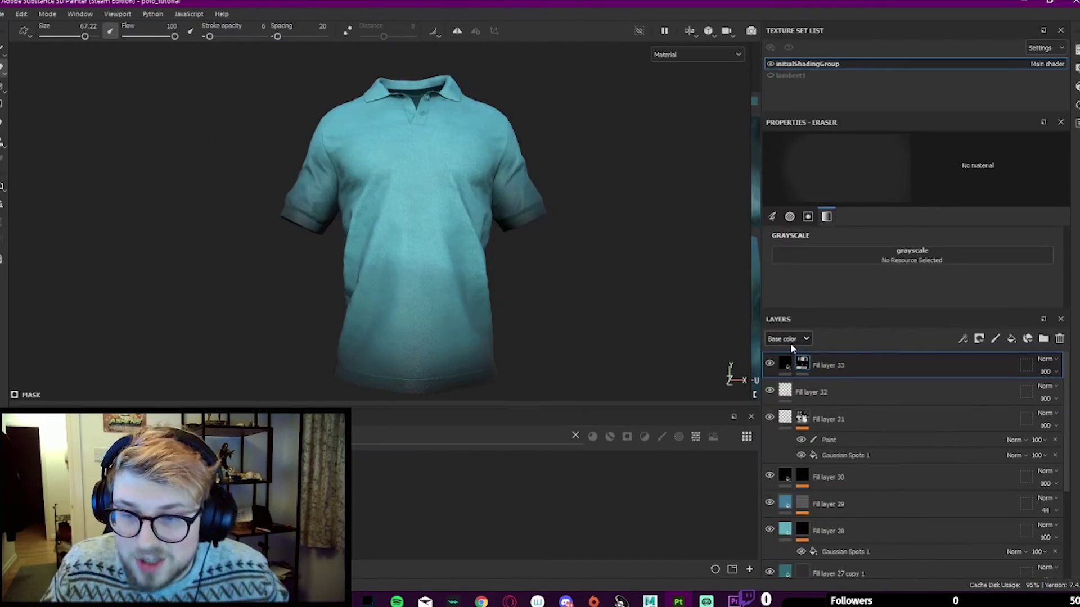
# Step: Set the opacity of Fill layer 33 to 60 and view the shirt with the panels hidden
pyautogui.moveTo(1057, 392); pyautogui.dragTo(1067, 393)
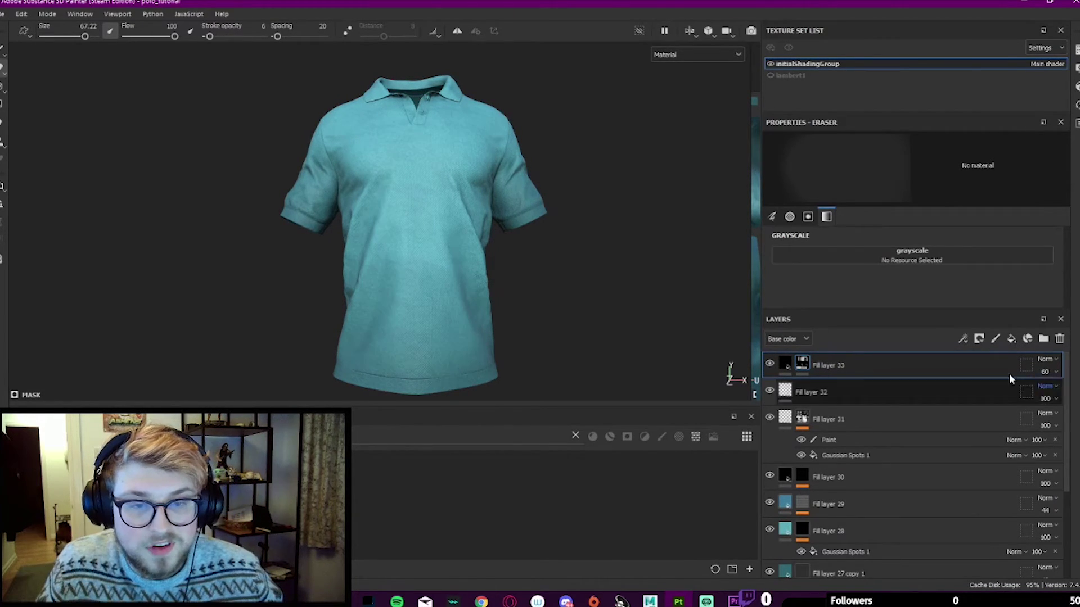
pyautogui.press('Tab')
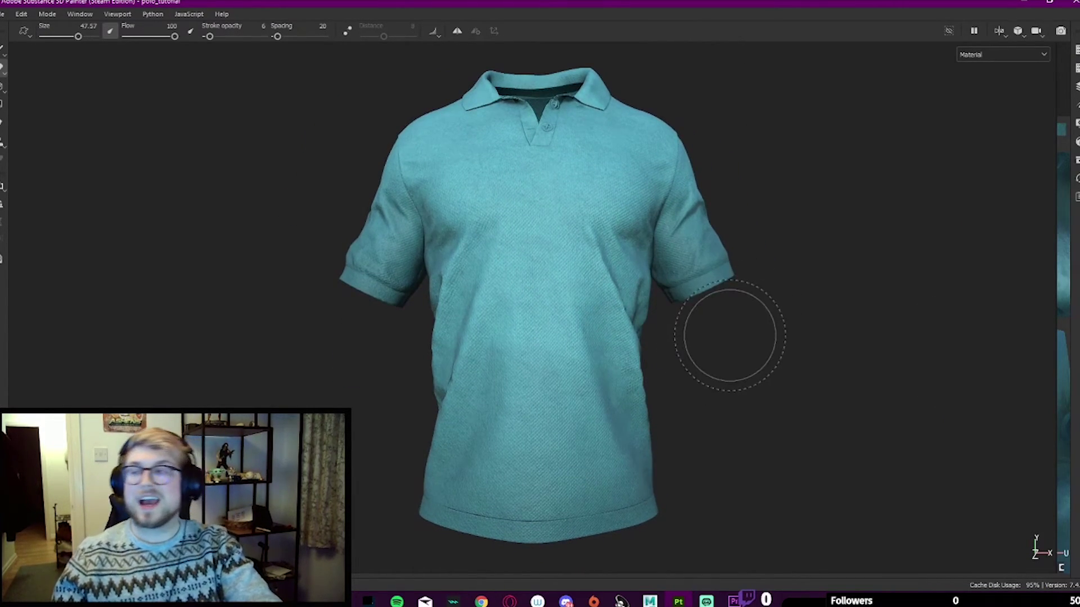
pyautogui.press('Tab')
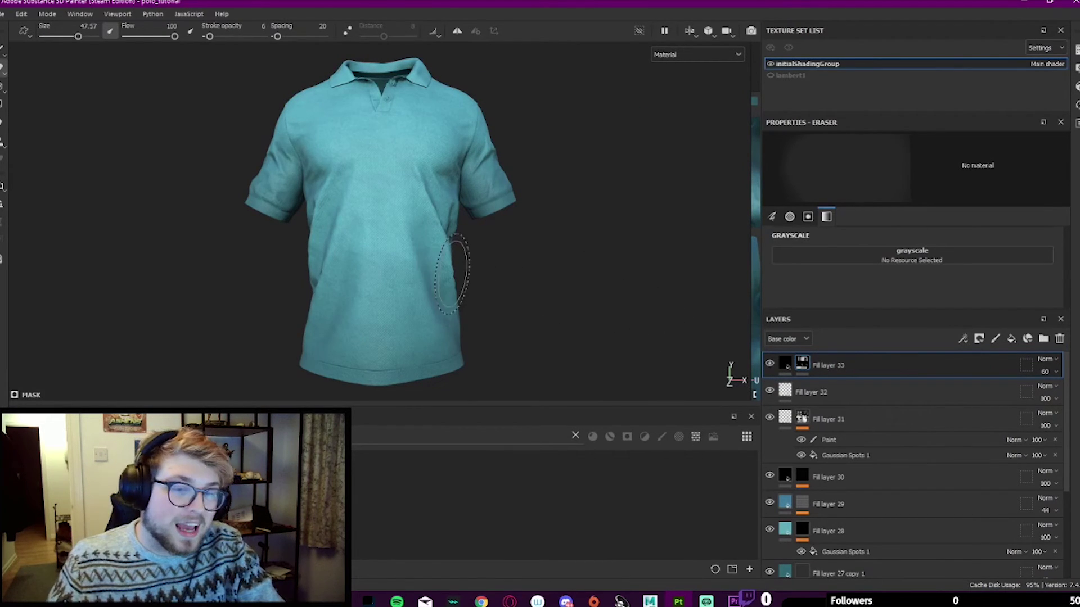
pyautogui.press('Tab')
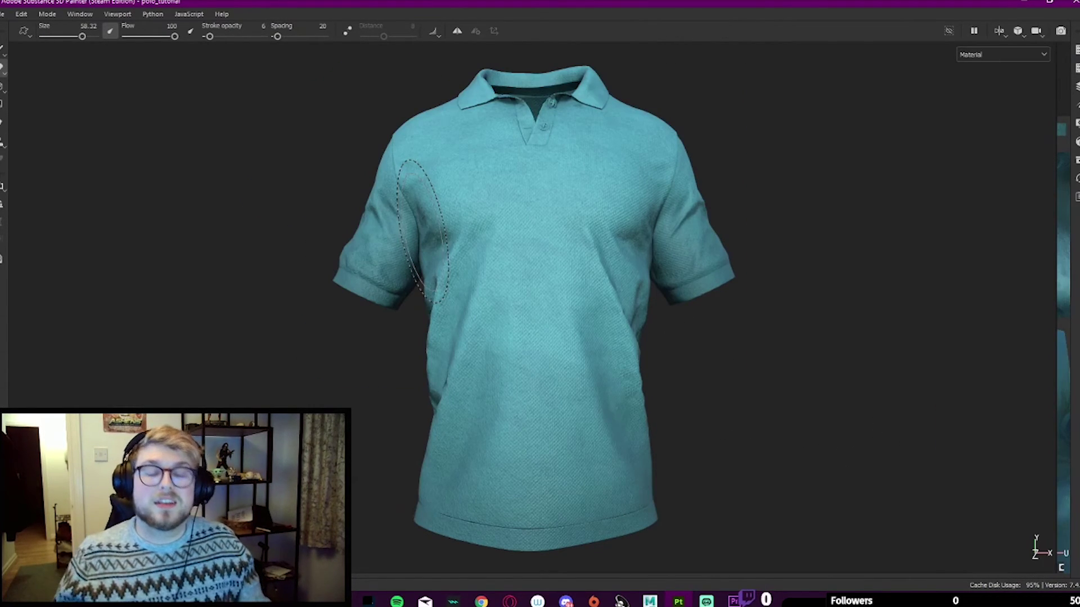